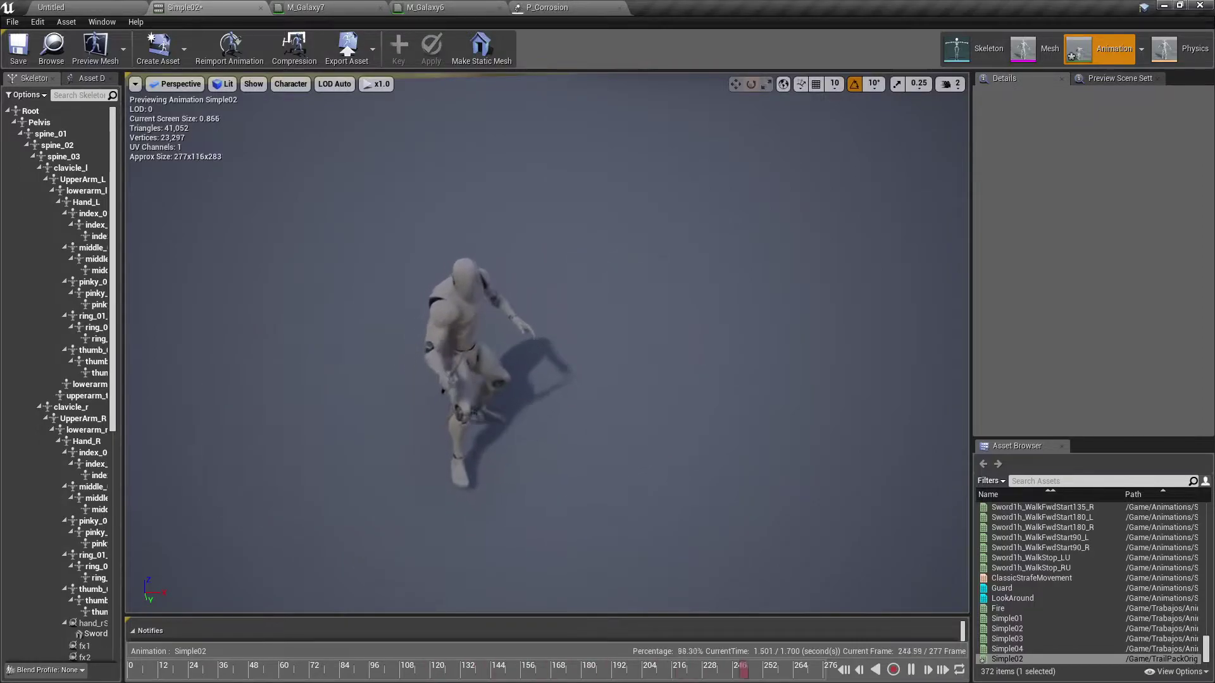
Step: Set the sword animation preview's playback speed to x0.25
left_click(377, 83)
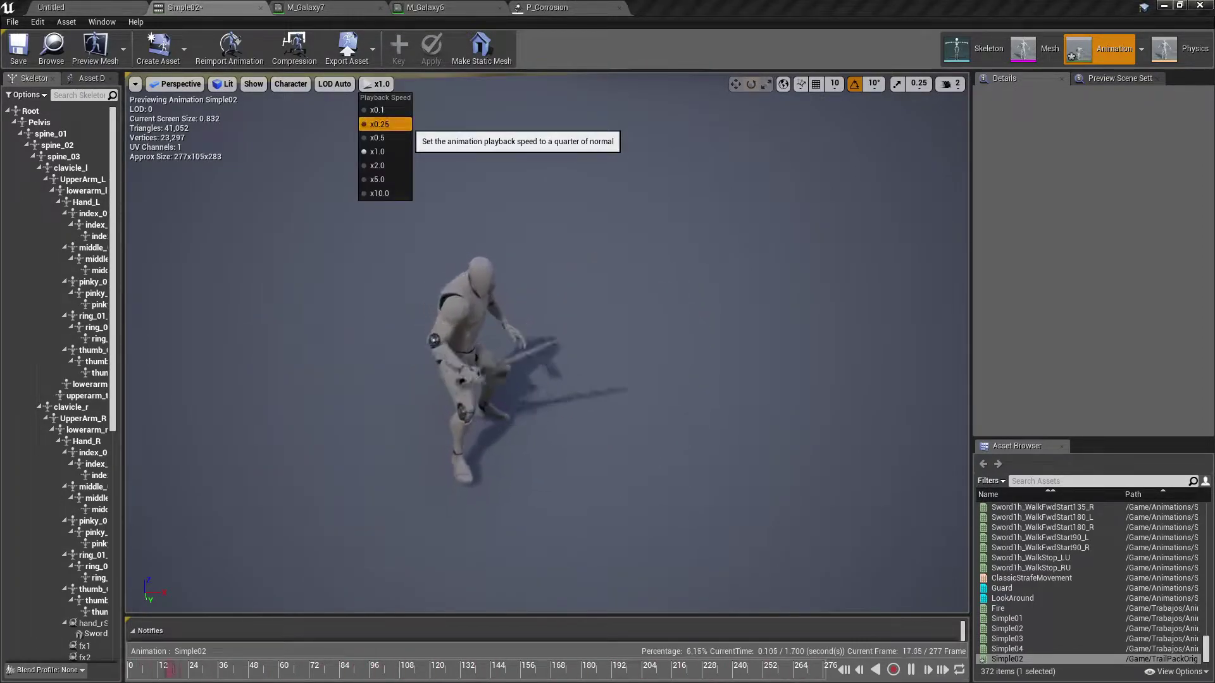
left_click(383, 124)
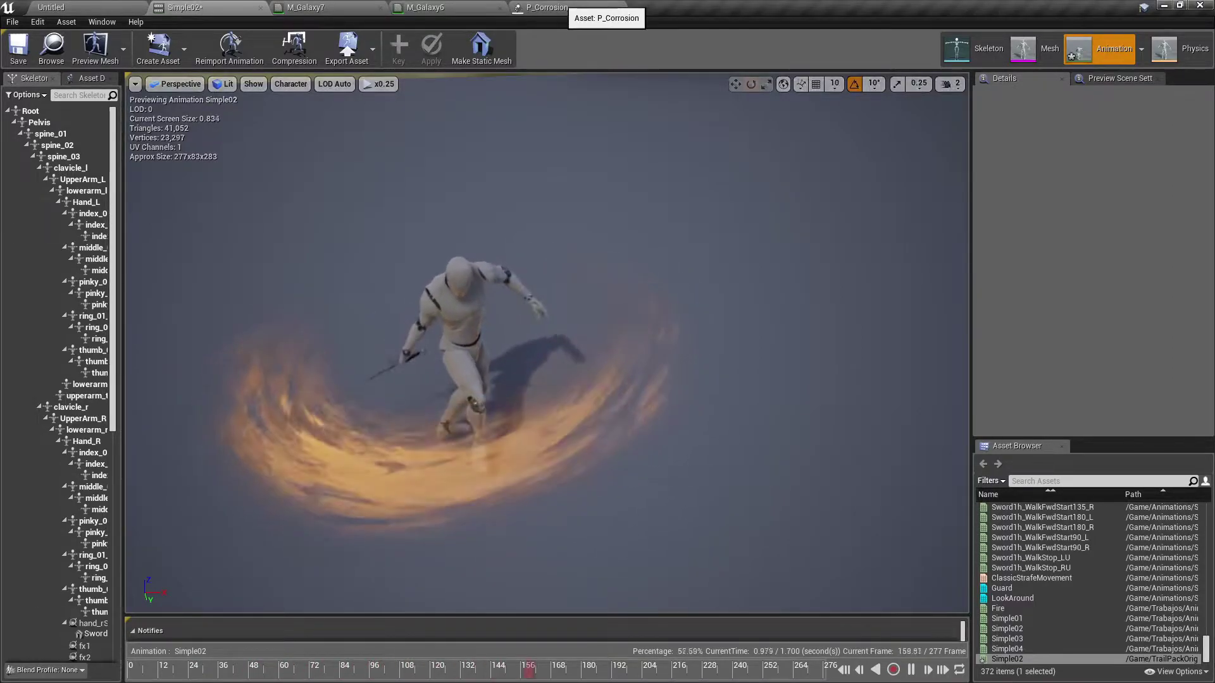
Step: Open the P_Corrosion particle system and compare the Required and Spawn PerUnit modules of its two Core emitters
left_click(545, 7)
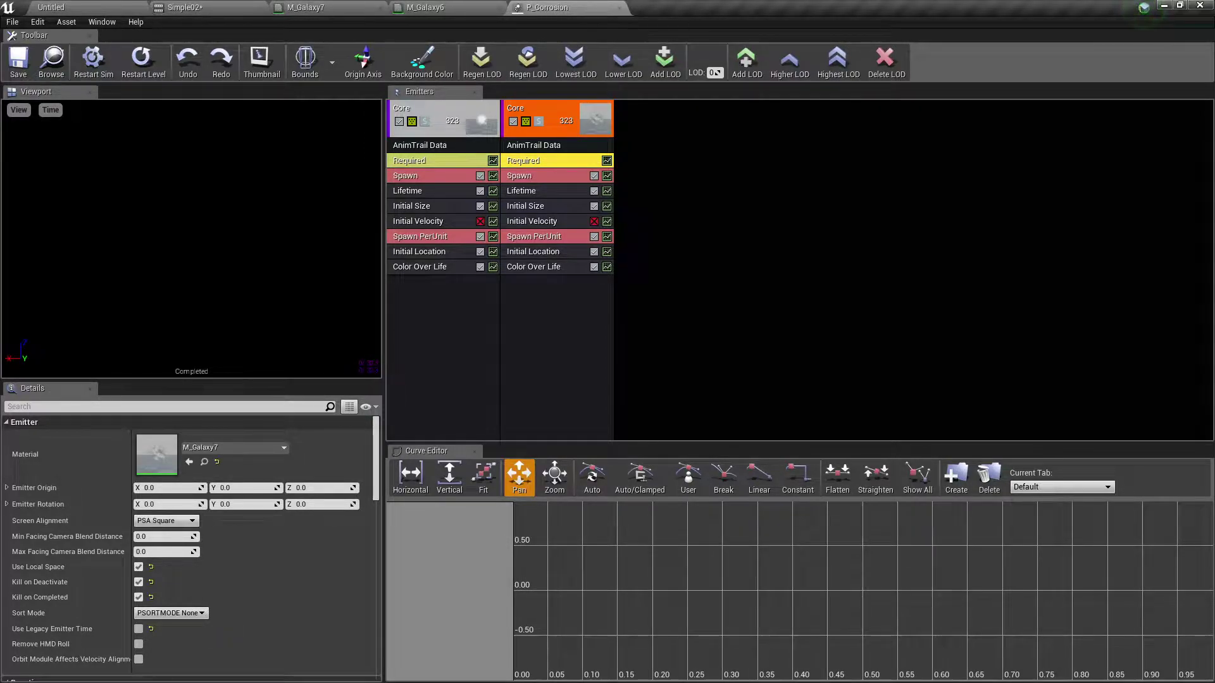
left_click(432, 160)
left_click(546, 160)
left_click(432, 160)
left_click(546, 160)
left_click(432, 236)
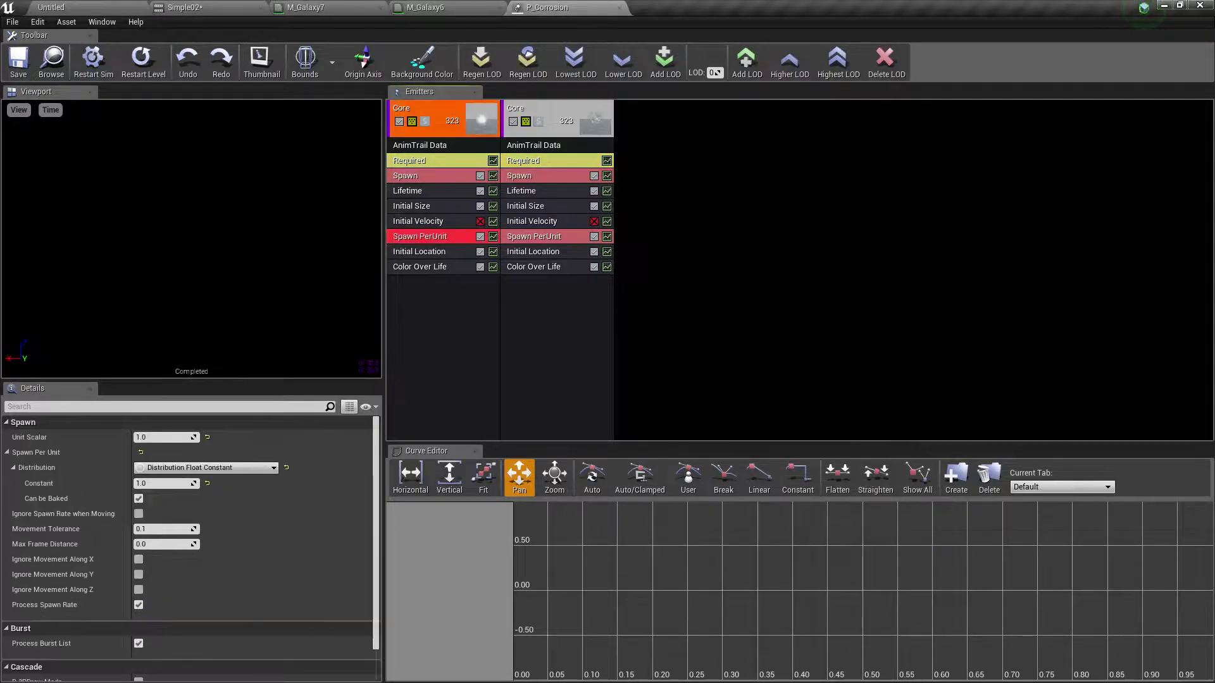
left_click(546, 236)
left_click(546, 114)
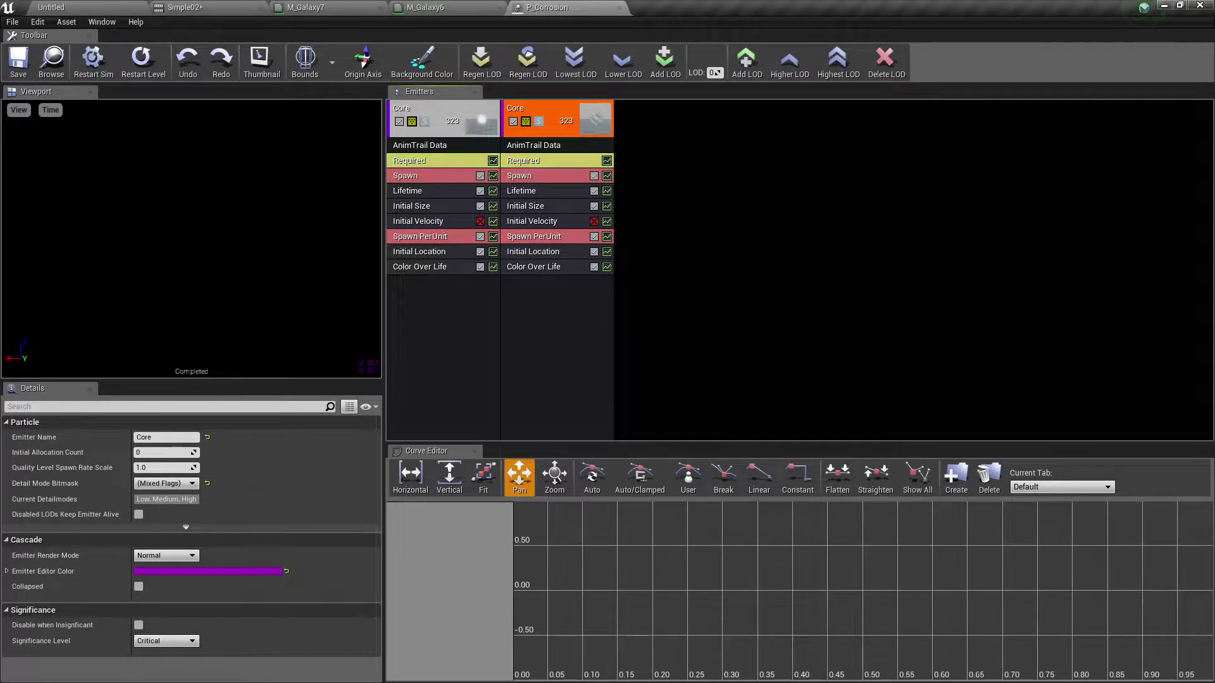
Step: Switch to the M_Galaxy7 material and examine its node graph from the output back to the distortion branches
left_click(305, 7)
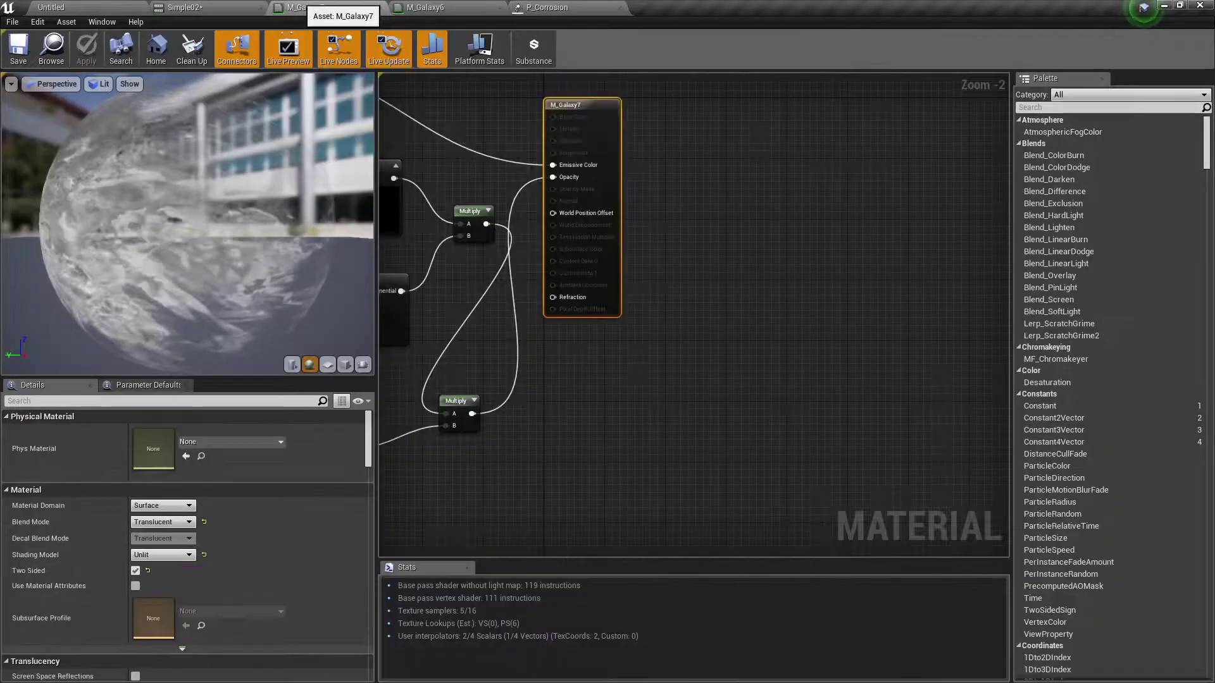
right_click_drag(538, 304, 937, 308)
scroll(469, 347, "down", 2)
right_click_drag(468, 348, 801, 400)
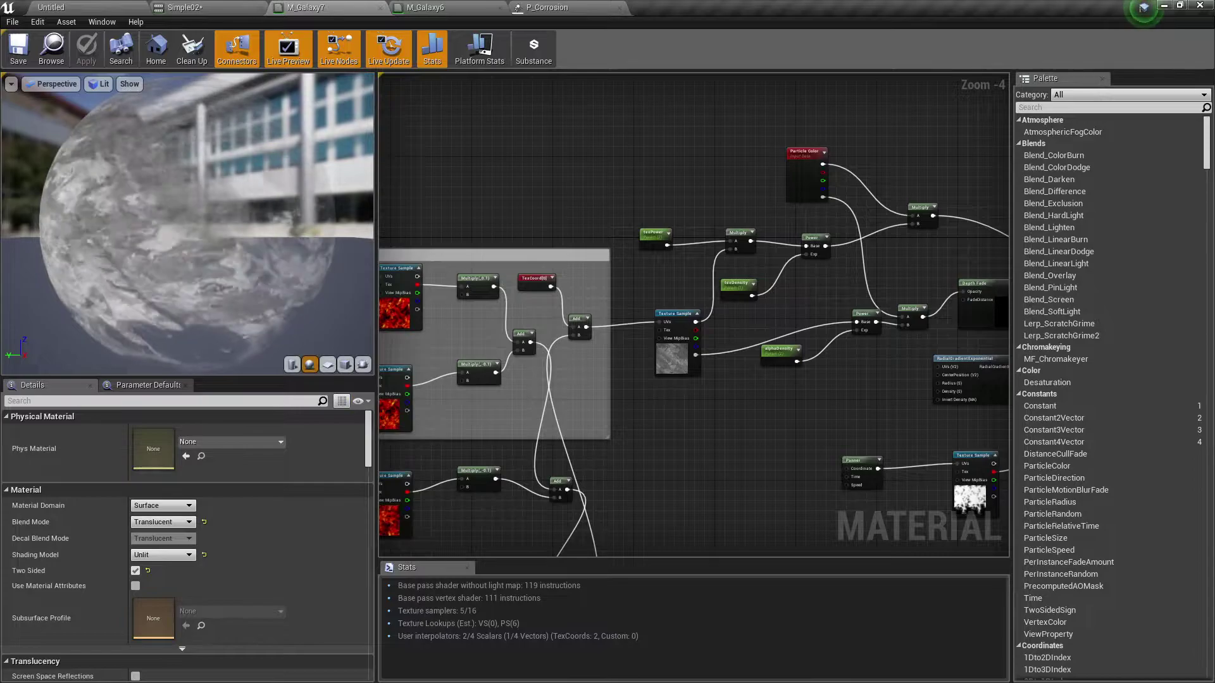
Step: Switch to the M_Galaxy6 material, preview it on a plane, and examine the nodes around its main Texture Sample
left_click(431, 7)
left_click(327, 365)
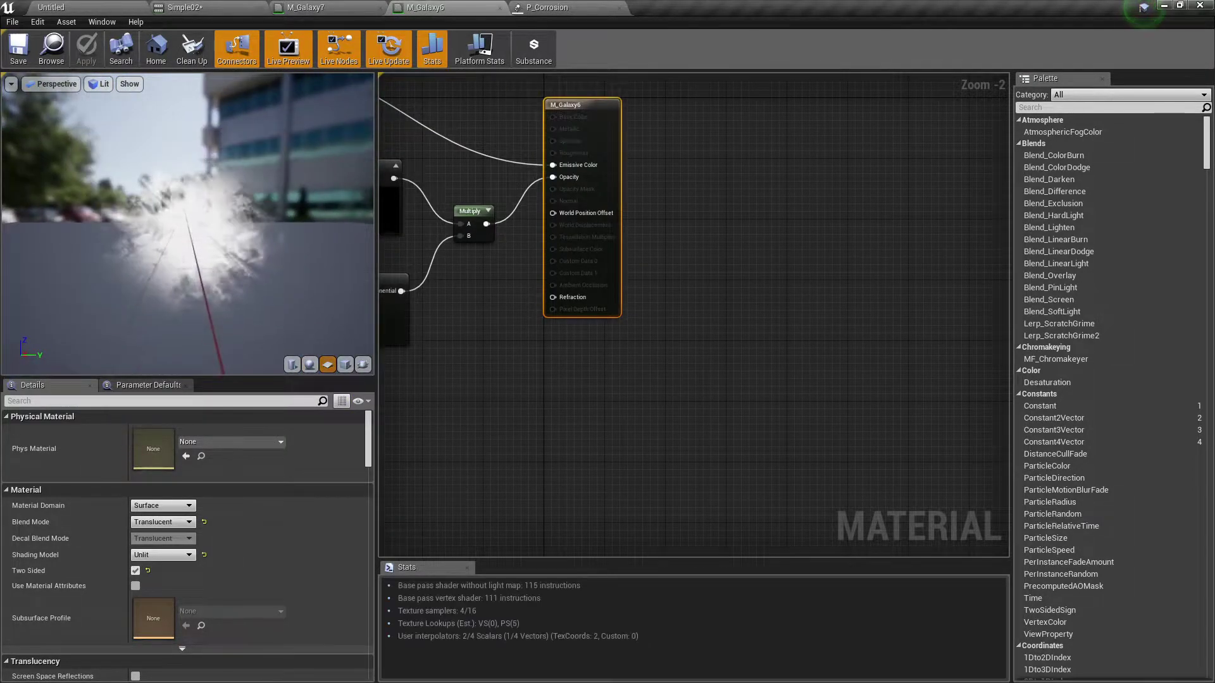
right_click_drag(565, 334, 1169, 368)
scroll(601, 362, "down", 1)
right_click_drag(601, 361, 685, 363)
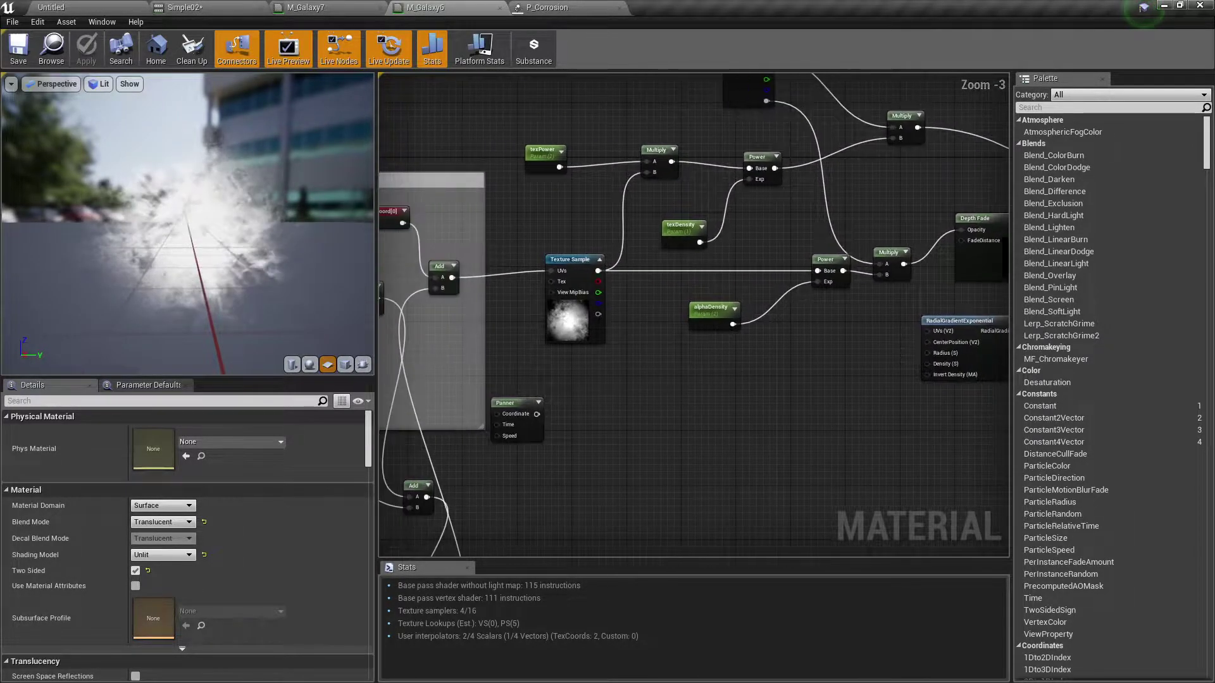
scroll(686, 363, "up", 1)
Step: Open the T_Flare texture used by the main Texture Sample for viewing, and return to the M_Galaxy6 graph
left_click(562, 321)
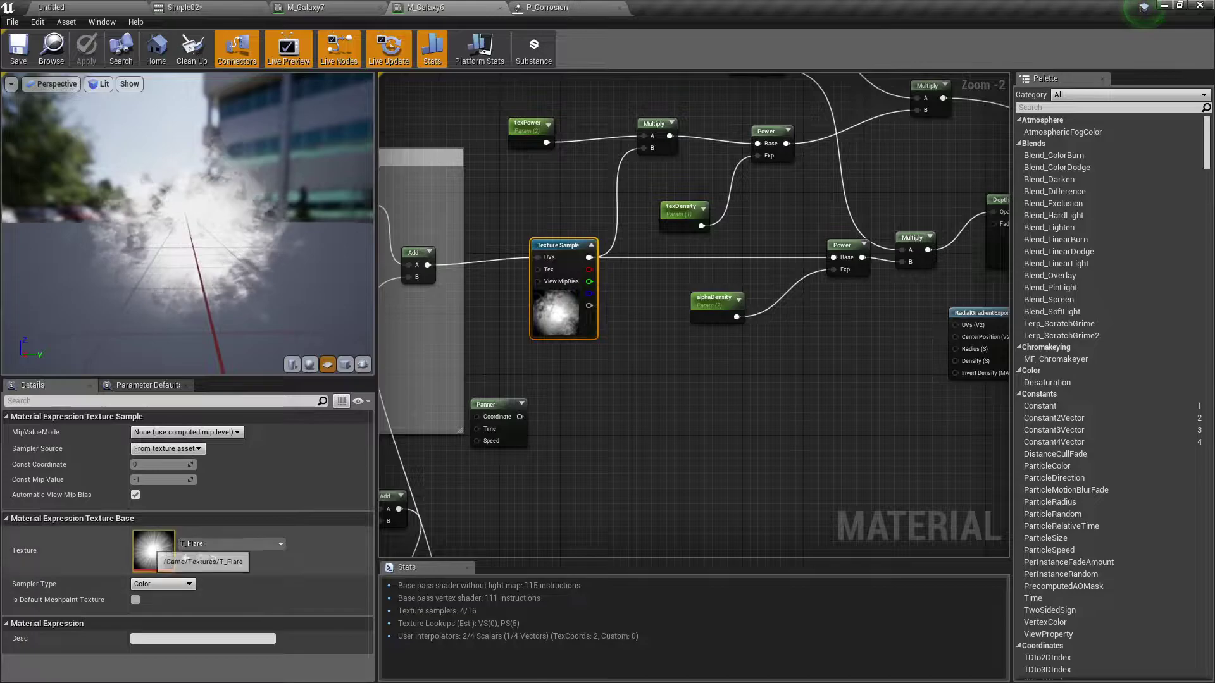
double_click(153, 550)
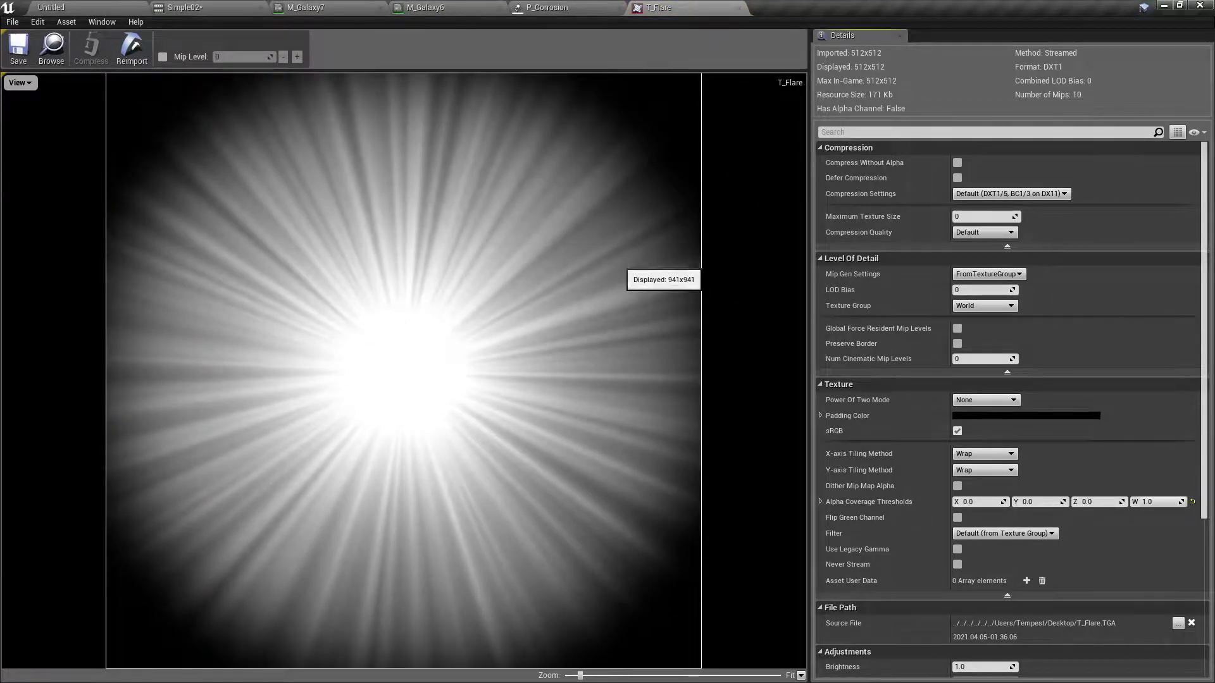
left_click(736, 7)
left_click(443, 7)
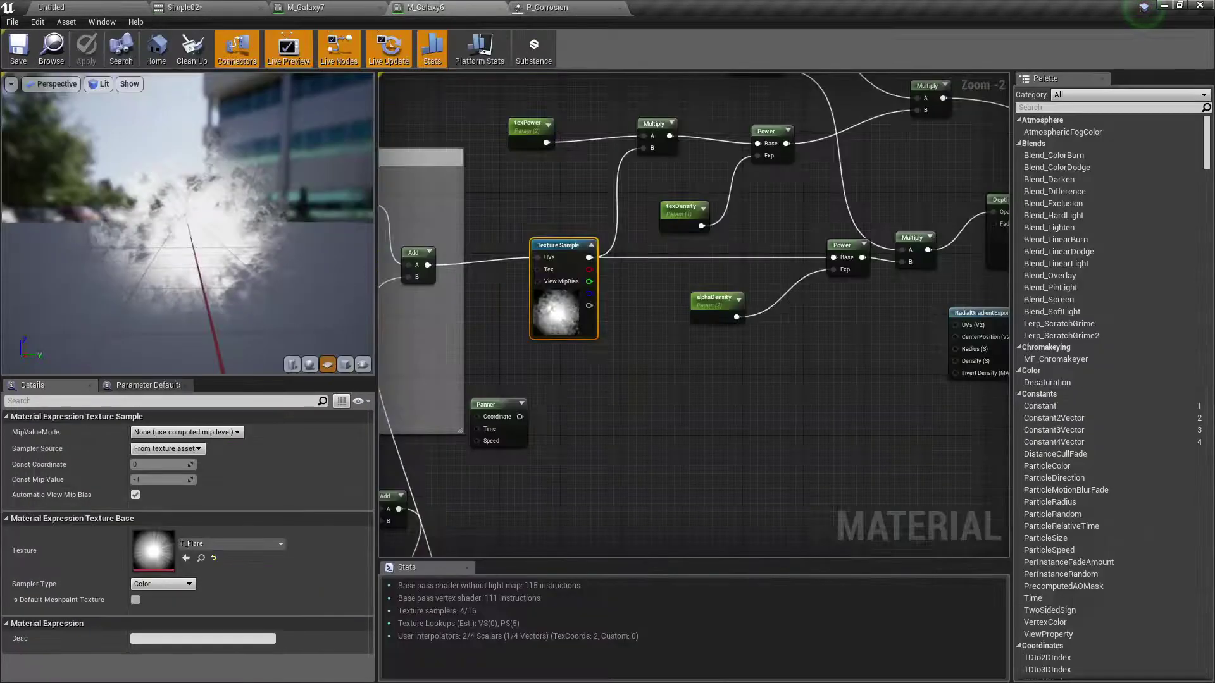
Step: Disconnect the distortion Add node from the T_Flare Texture Sample's UVs and inspect the flare in the preview
right_click_drag(633, 379, 726, 383)
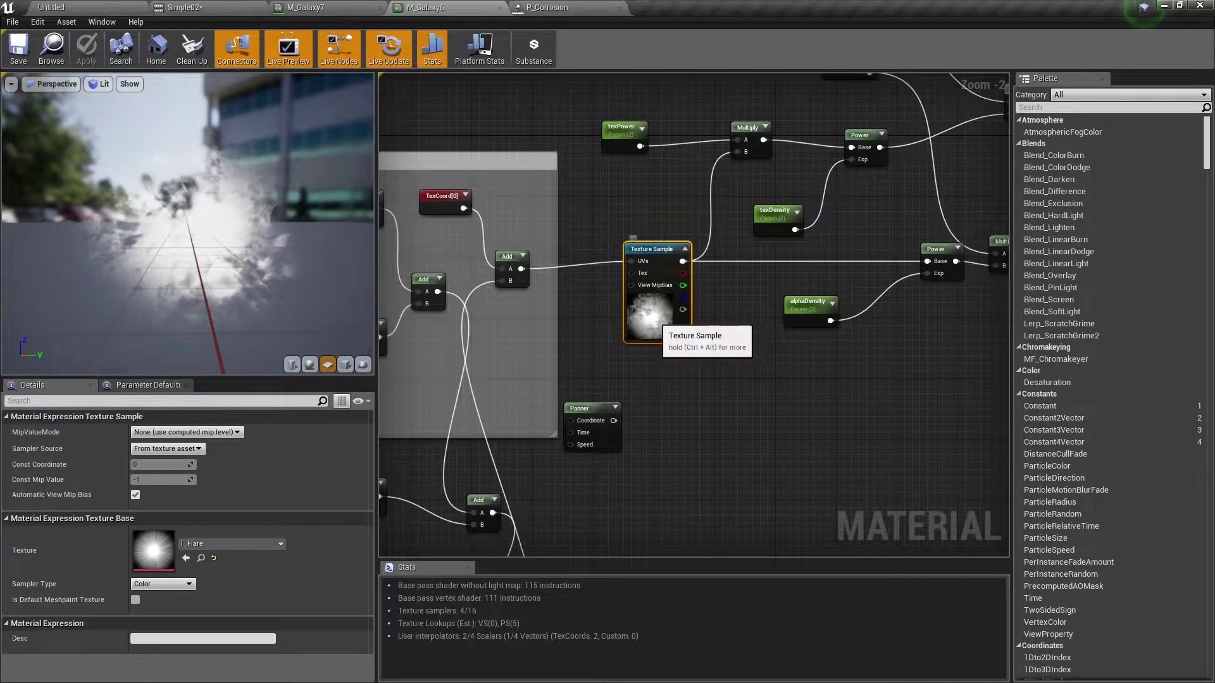
scroll(653, 320, "down", 4)
scroll(733, 364, "up", 3)
right_click_drag(732, 363, 821, 420)
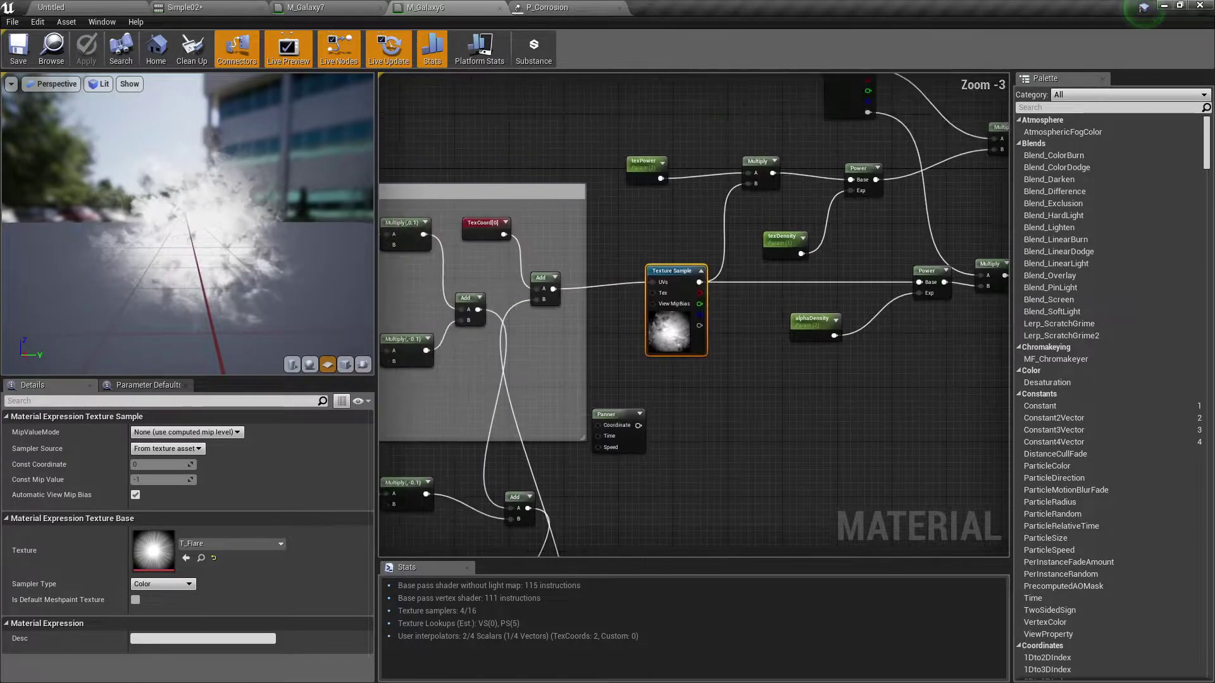
scroll(690, 377, "up", 3)
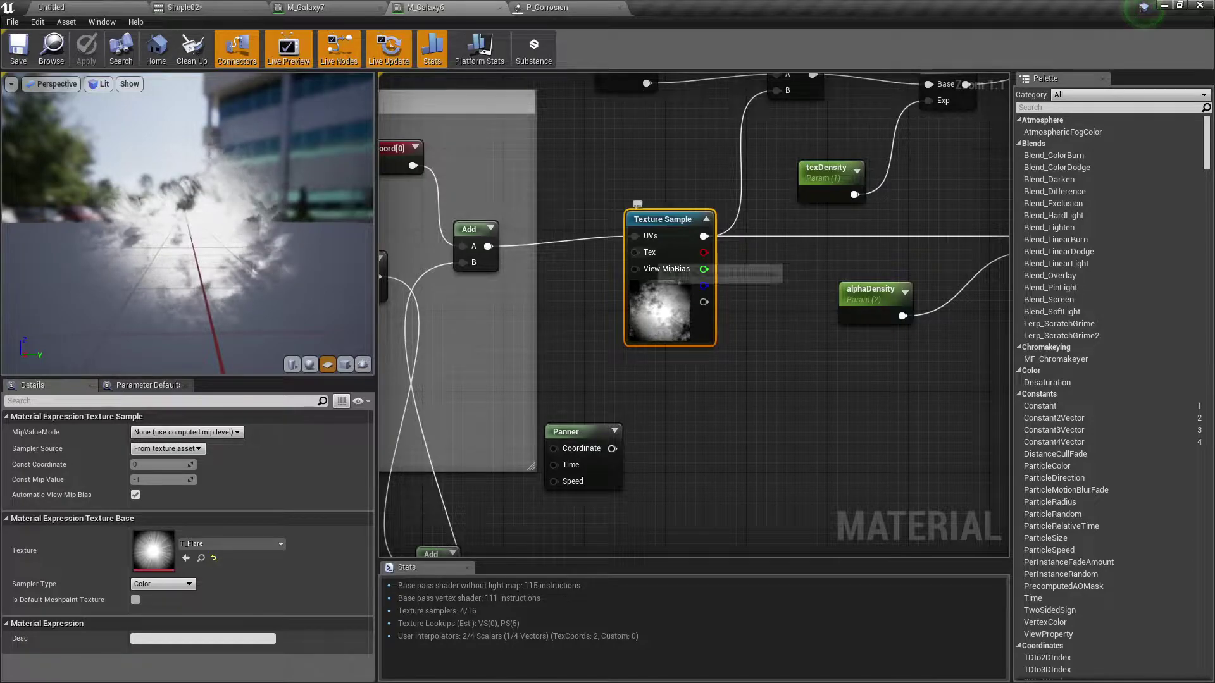
left_click(634, 236, "alt")
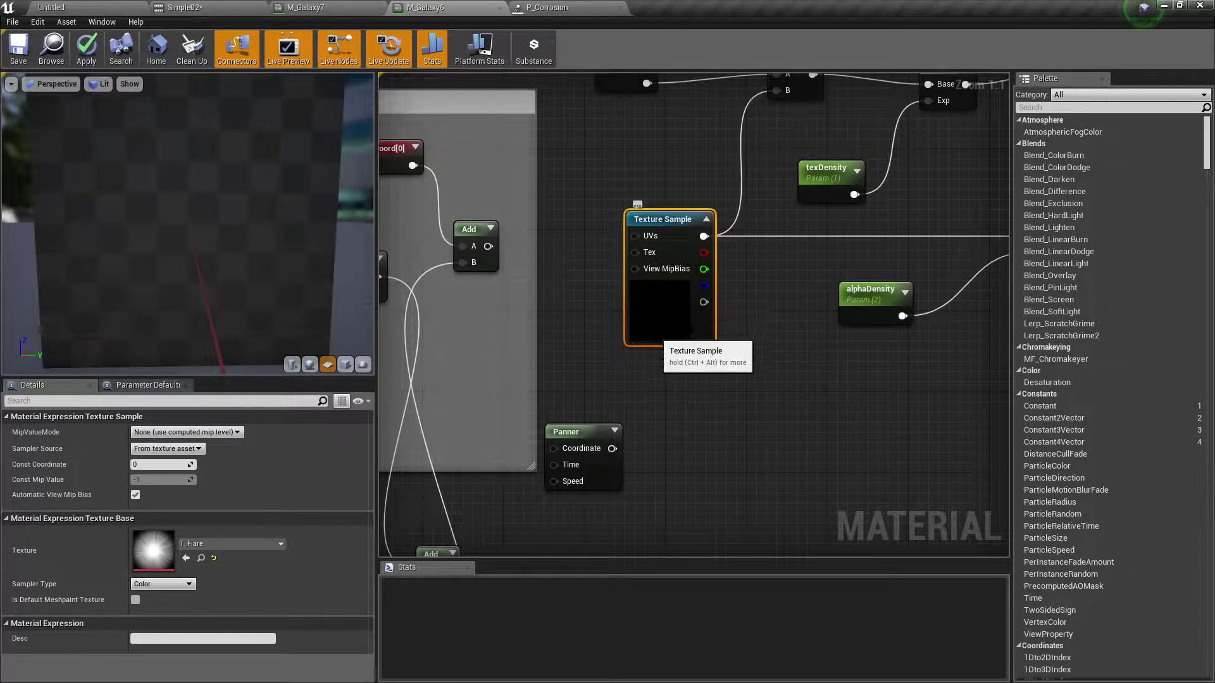
left_click_drag(187, 223, 162, 227)
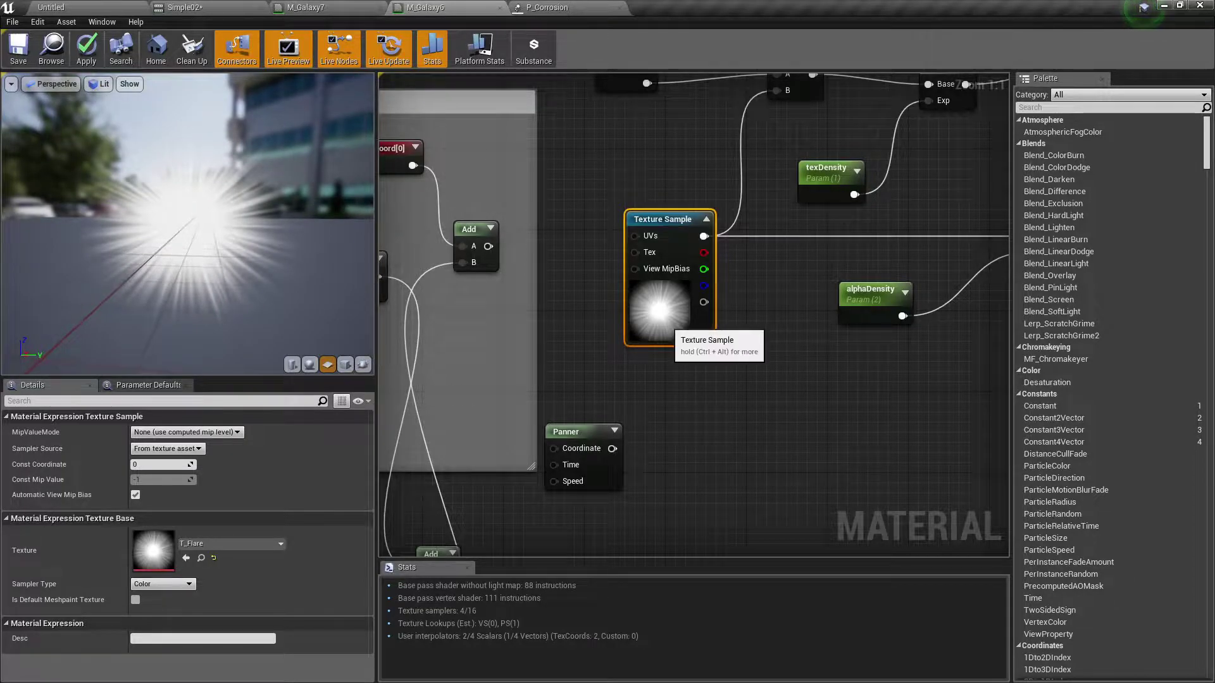
left_click_drag(187, 223, 158, 195)
Step: Reconnect the distortion Add node's output to the T_Flare Texture Sample's UVs
right_click_drag(534, 246, 566, 281)
left_click_drag(520, 282, 691, 289)
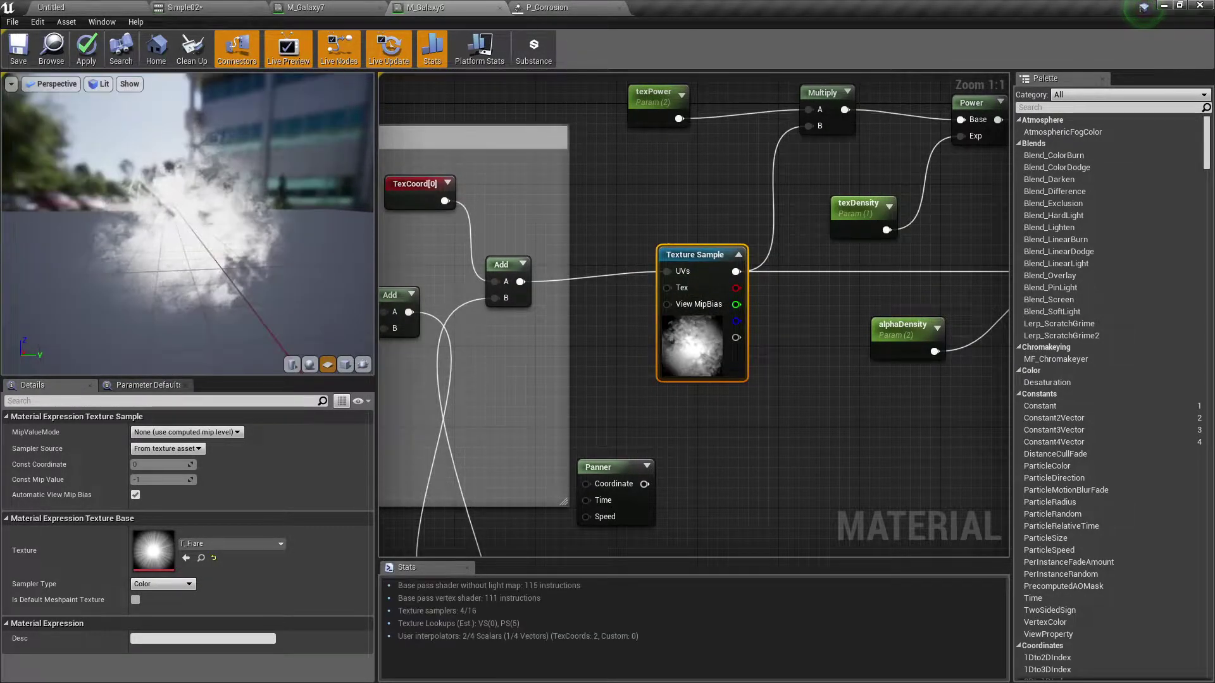
Step: Examine the two T_Aura Texture Samples inside the distortion control group
right_click_drag(582, 348, 849, 337)
scroll(902, 331, "down", 1)
left_click(460, 253)
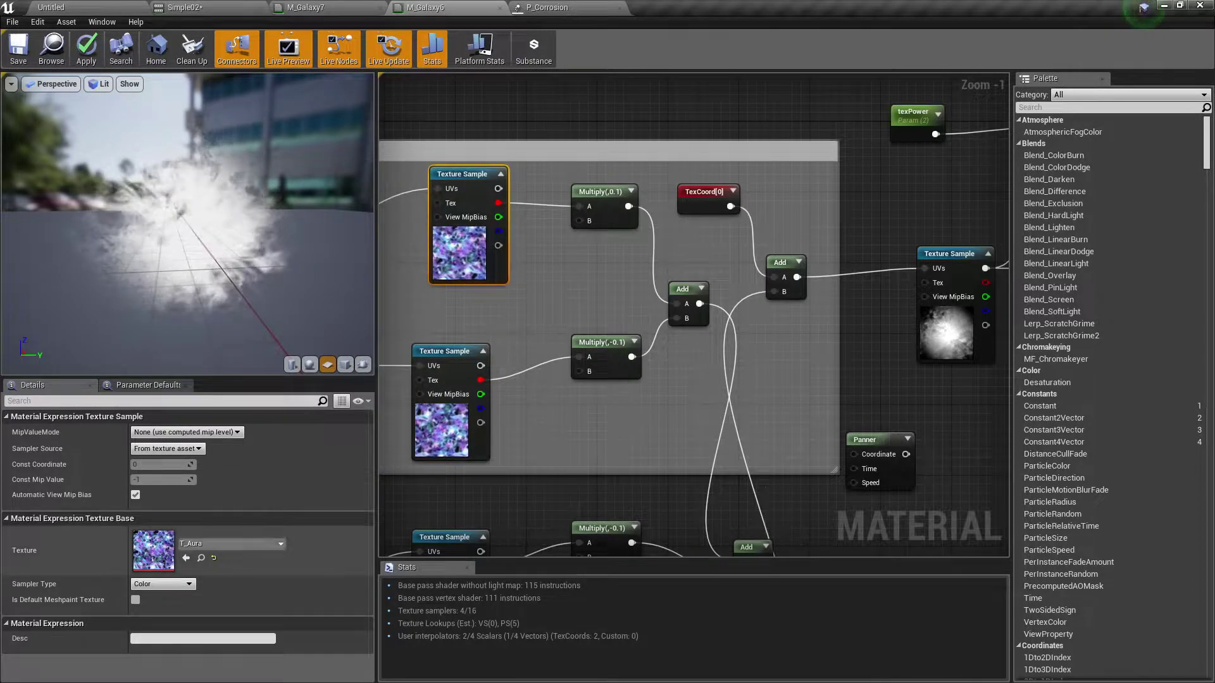
left_click(442, 430)
left_click(443, 258)
Step: Examine the settings of the two Rotator nodes and the upper Multiply node in the distortion control group
right_click_drag(599, 293, 909, 259)
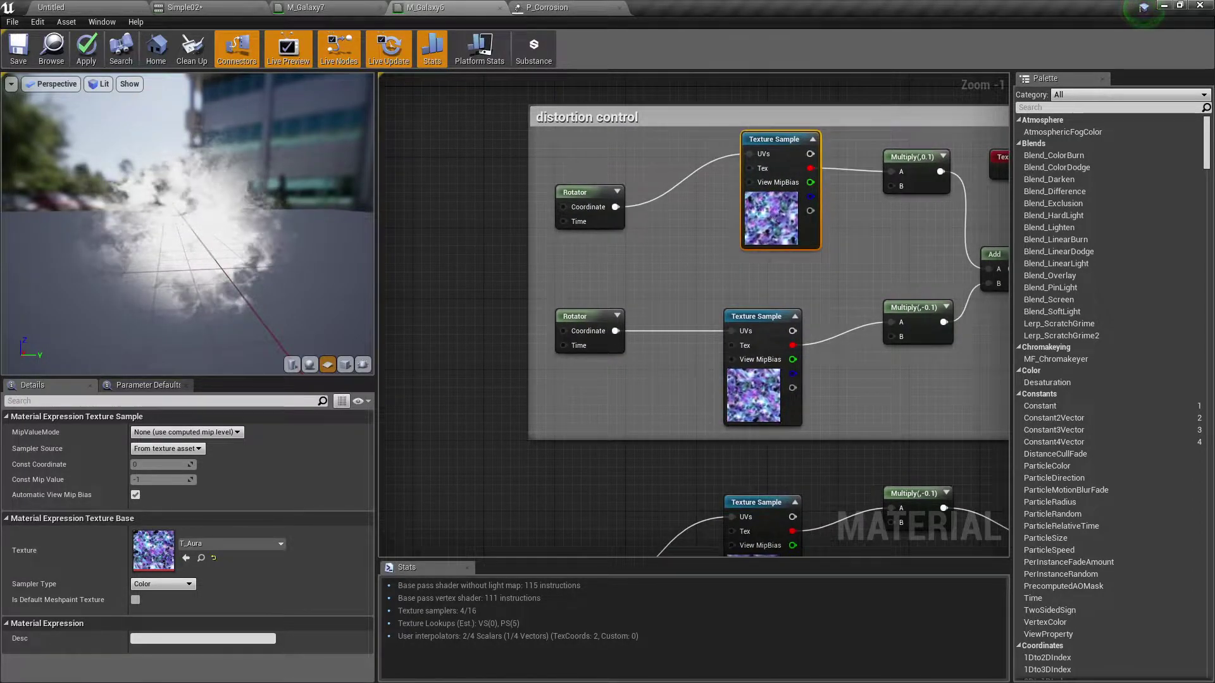
left_click(582, 193)
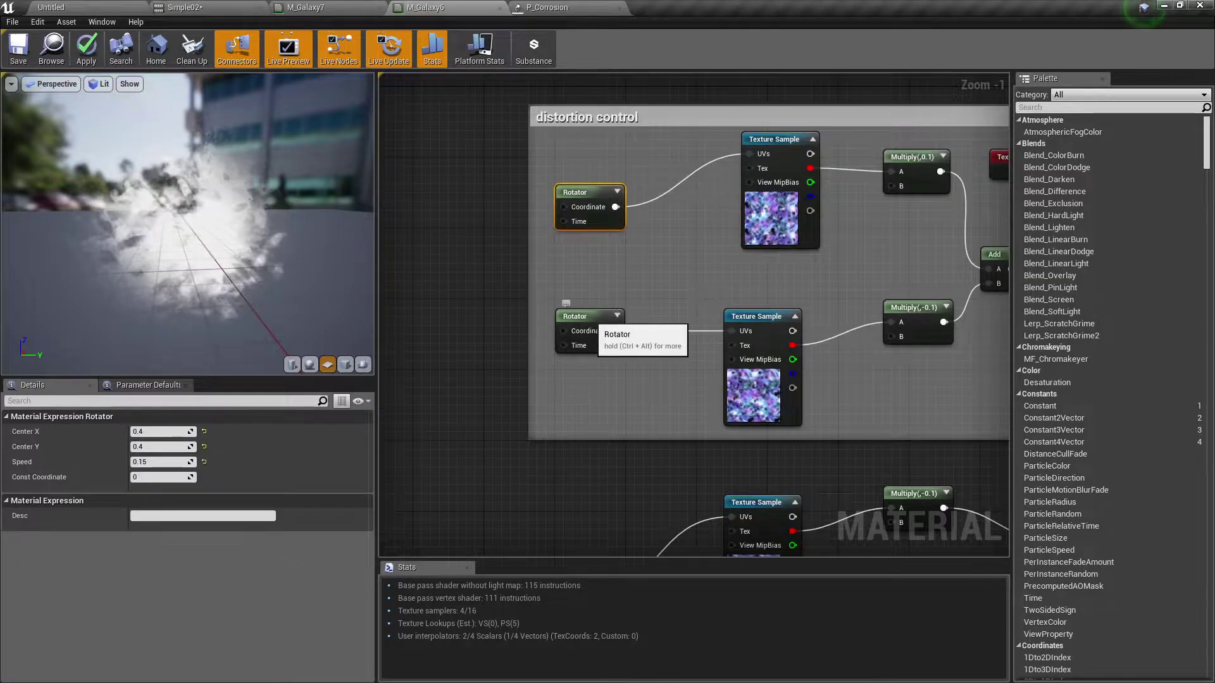
left_click(587, 317)
right_click_drag(587, 317, 361, 353)
left_click(702, 196)
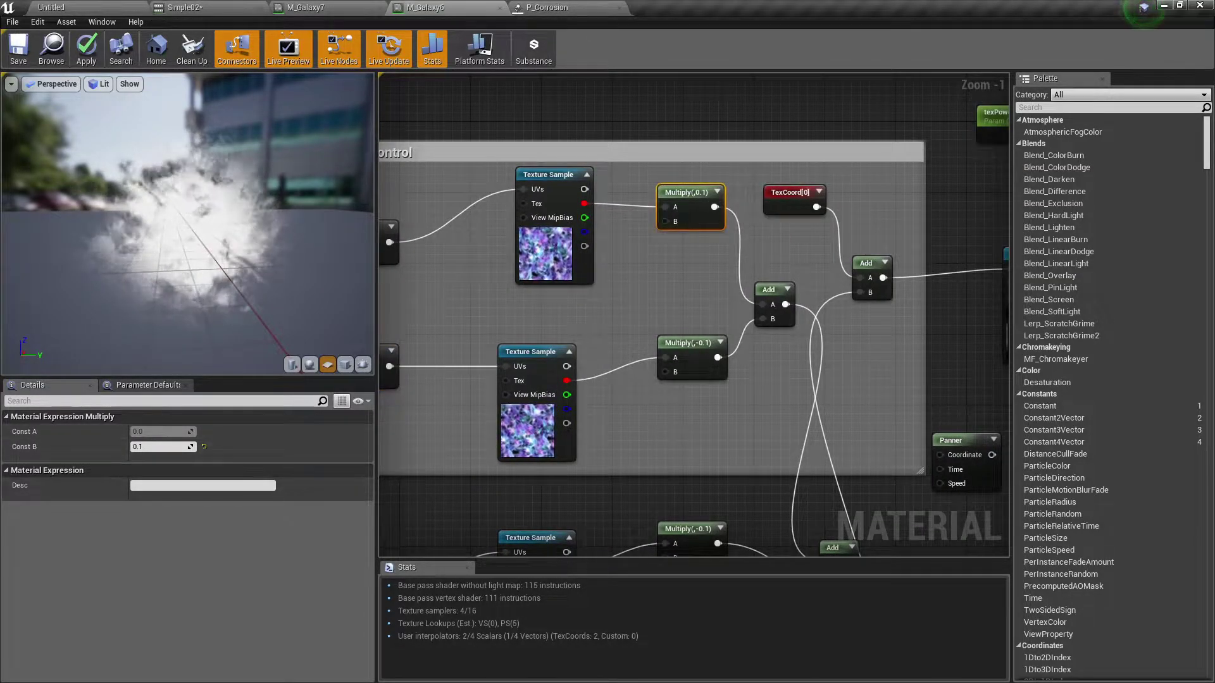
Step: Reposition the Multiply(,-0.1) and final Add nodes, and connect the Add joining both rotator branches to the final Add's B input
left_click_drag(707, 342, 671, 360)
right_click_drag(672, 360, 567, 359)
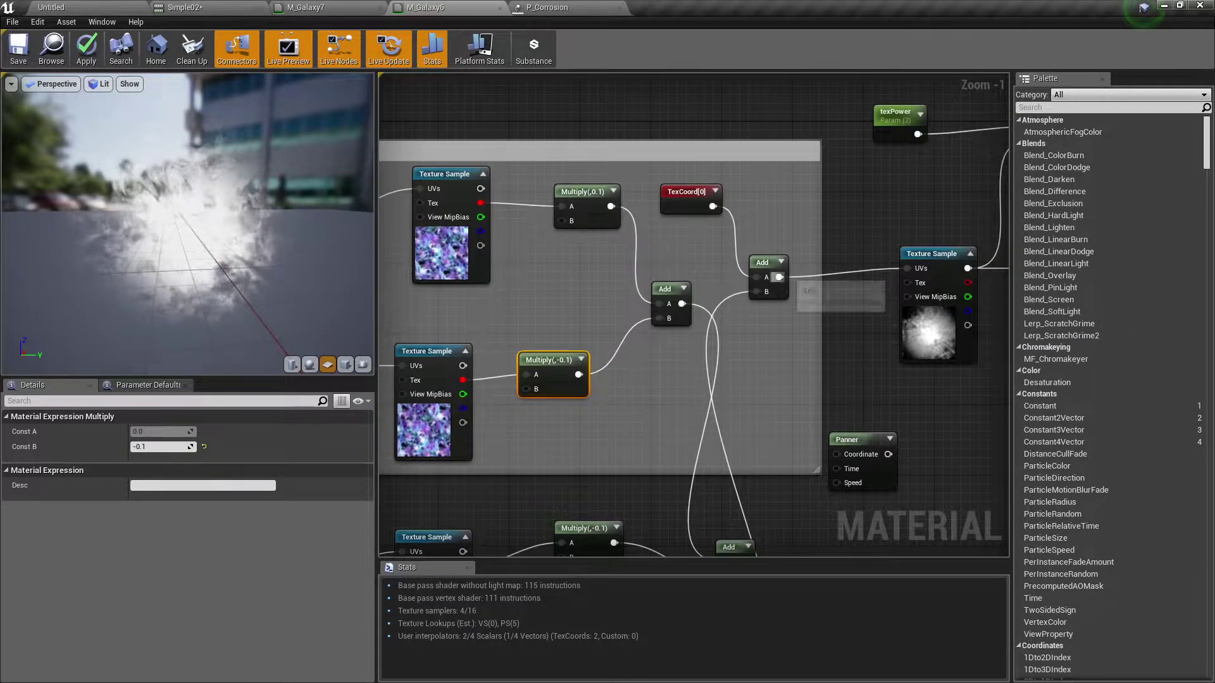
left_click_drag(772, 263, 825, 262)
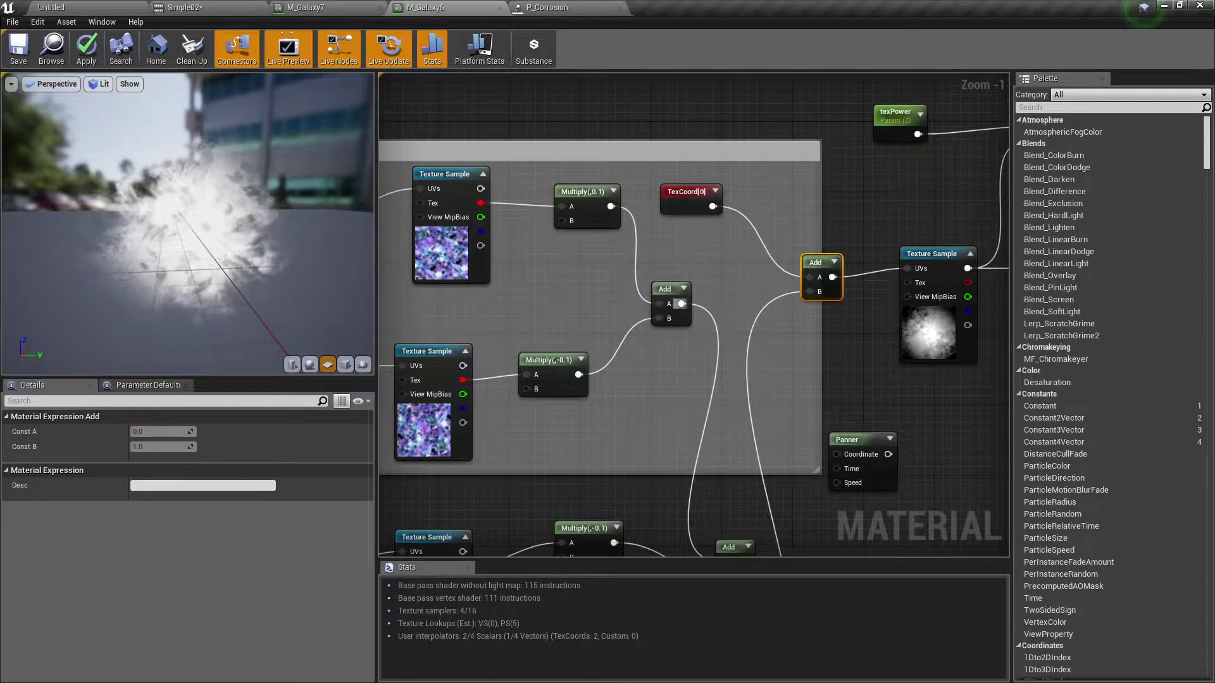
left_click_drag(682, 304, 819, 292)
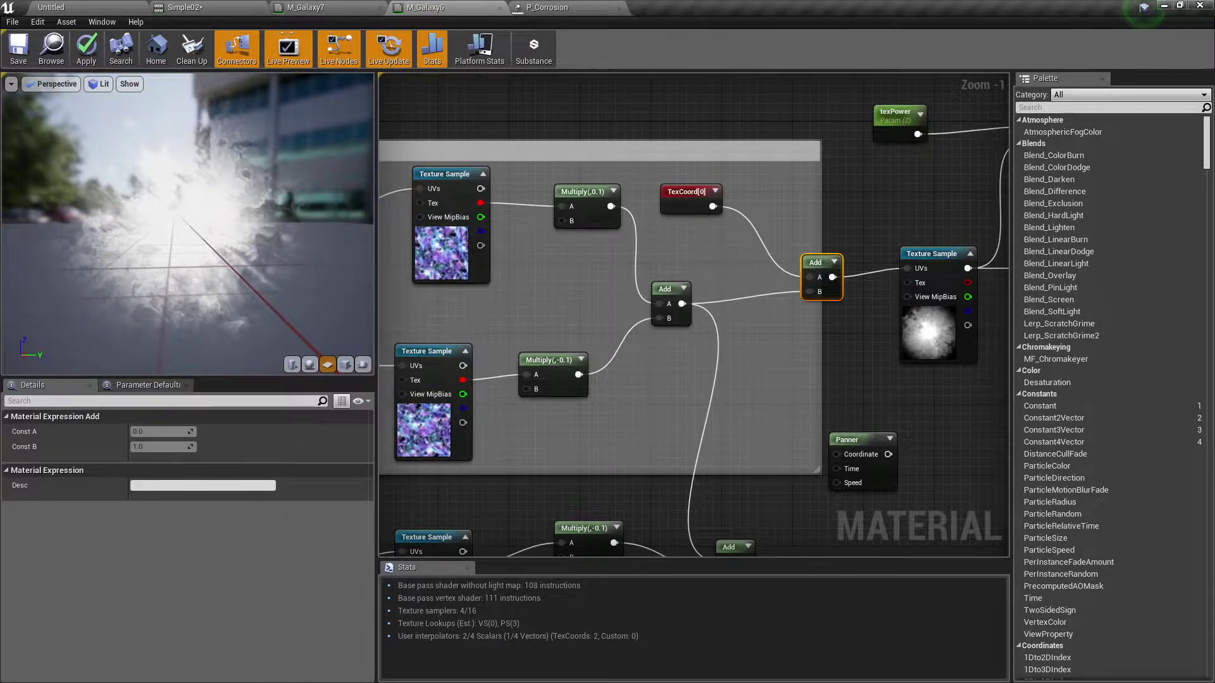
Step: Shift the Add node below the distortion control group slightly left and disconnect the final Add's B input
right_click_drag(735, 397, 758, 340)
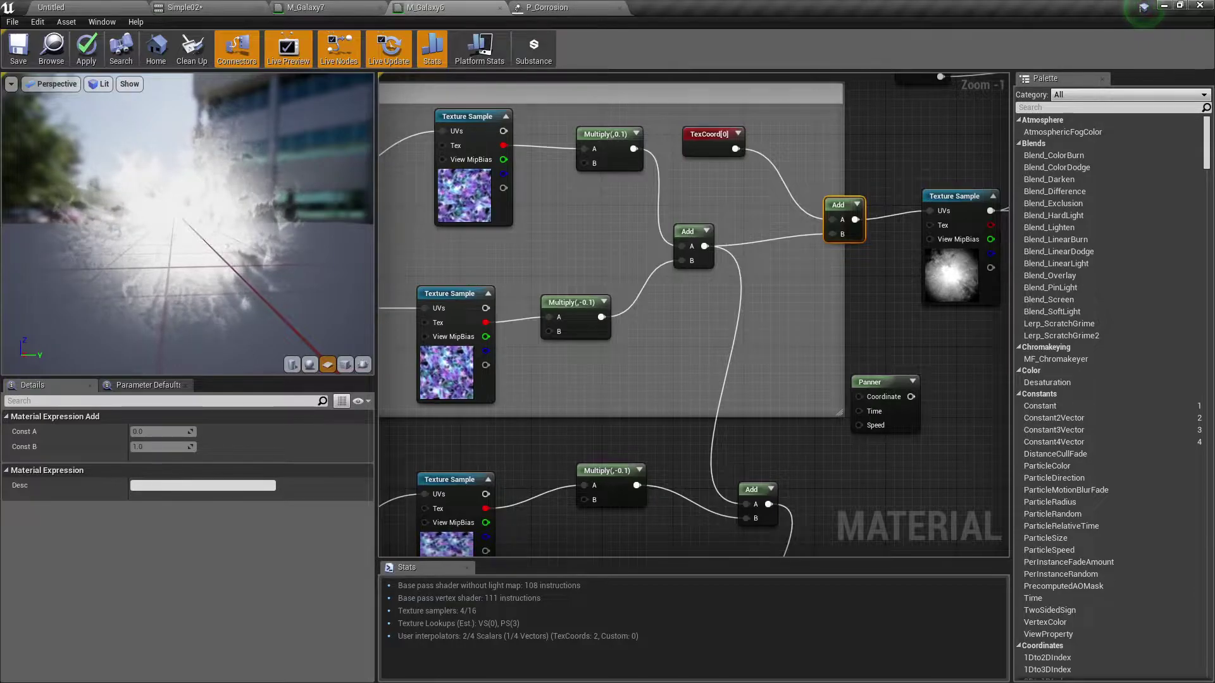
scroll(726, 331, "down", 1)
right_click_drag(727, 330, 670, 197)
left_click_drag(630, 309, 597, 307)
right_click_drag(682, 139, 701, 250)
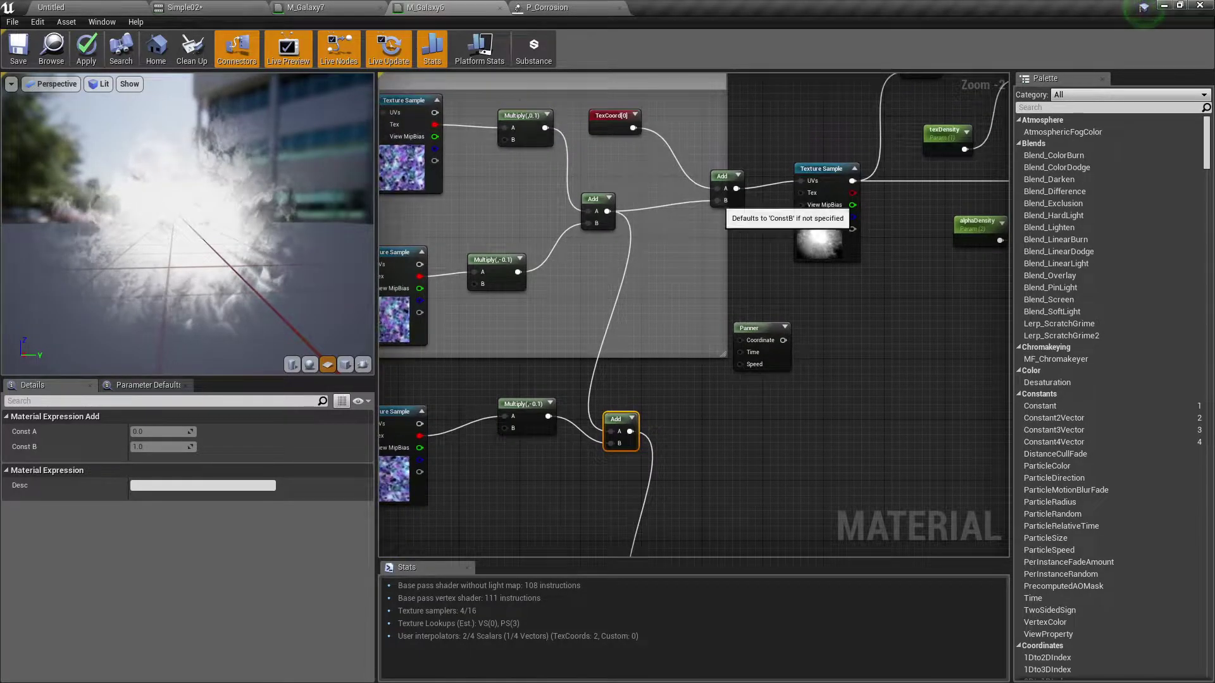
left_click(718, 200, "alt")
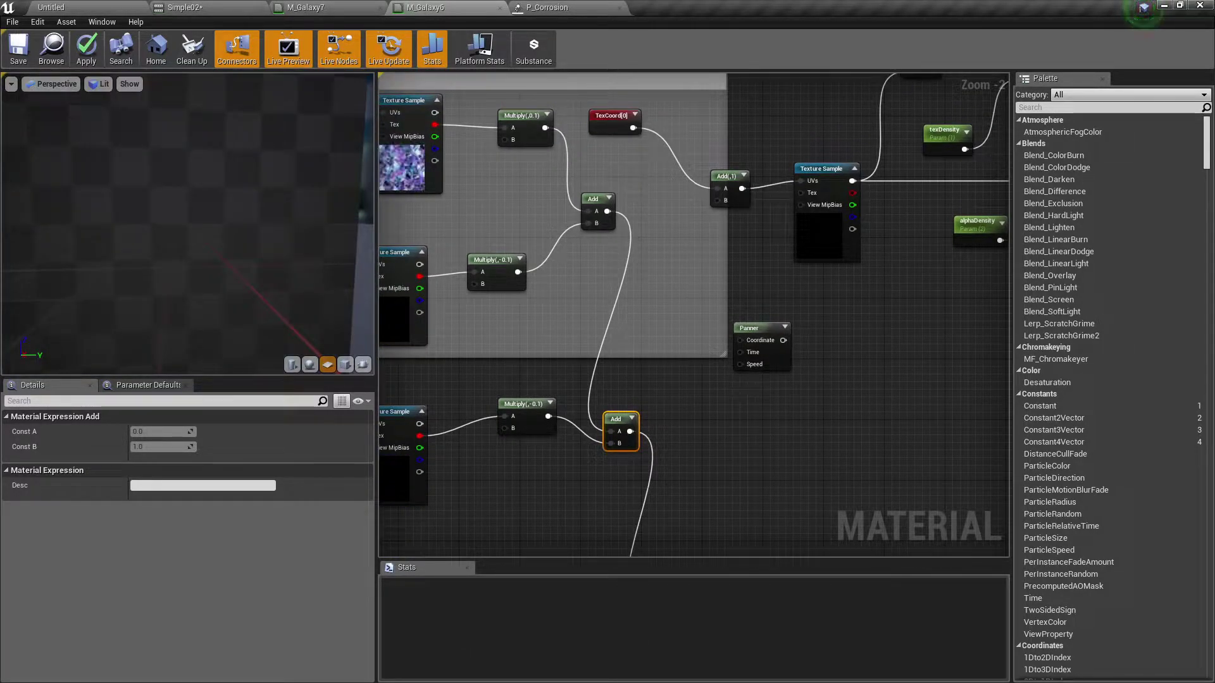
Step: Examine the Panner speeds and T_Aura Texture Samples in the distortion branches below the distortion control group
right_click_drag(718, 199, 842, 187)
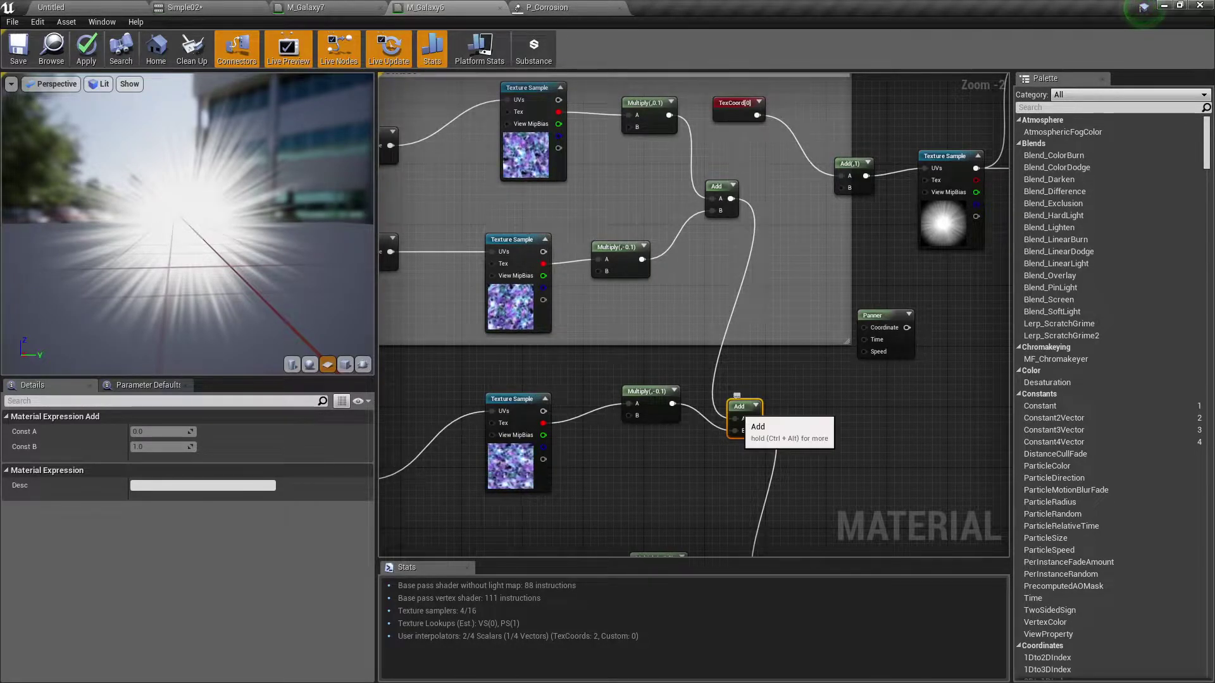
right_click_drag(736, 396, 893, 328)
scroll(743, 435, "up", 1)
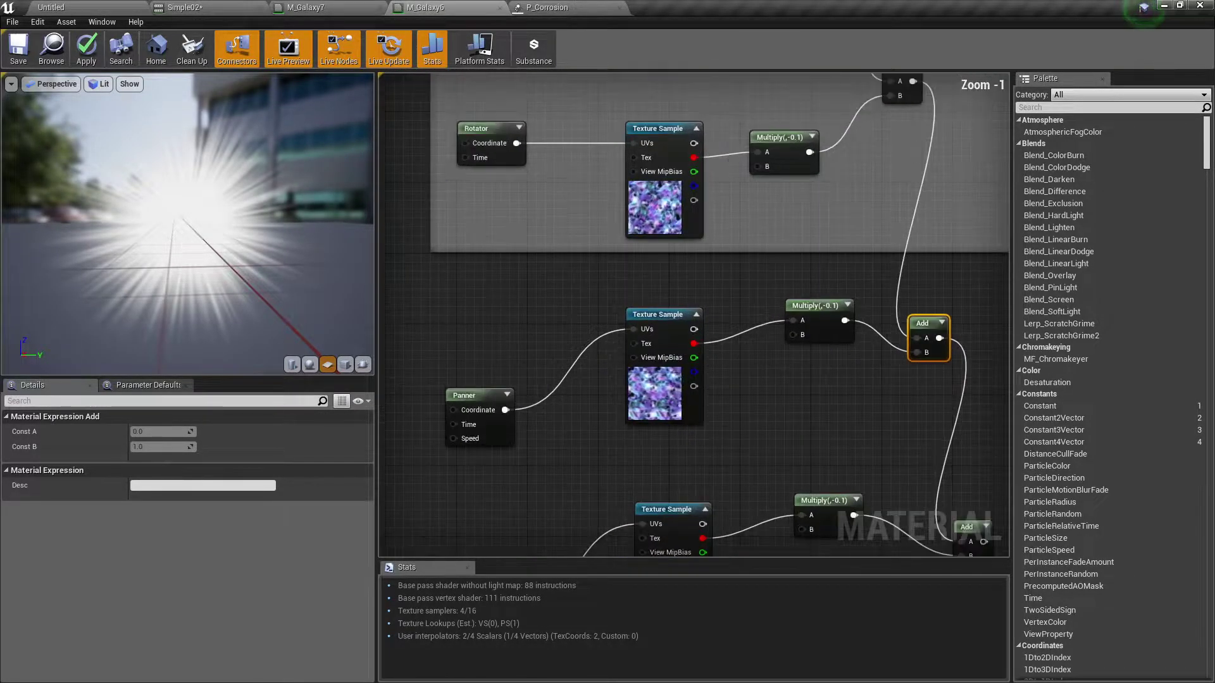
left_click(461, 394)
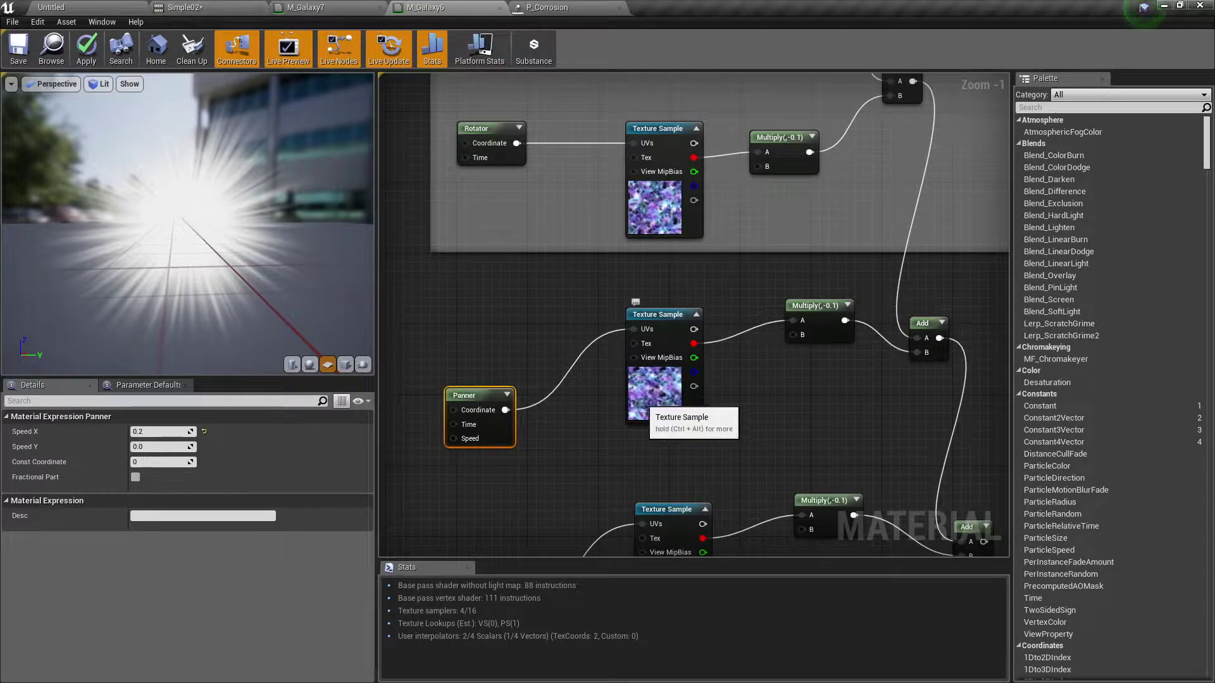
left_click(660, 372)
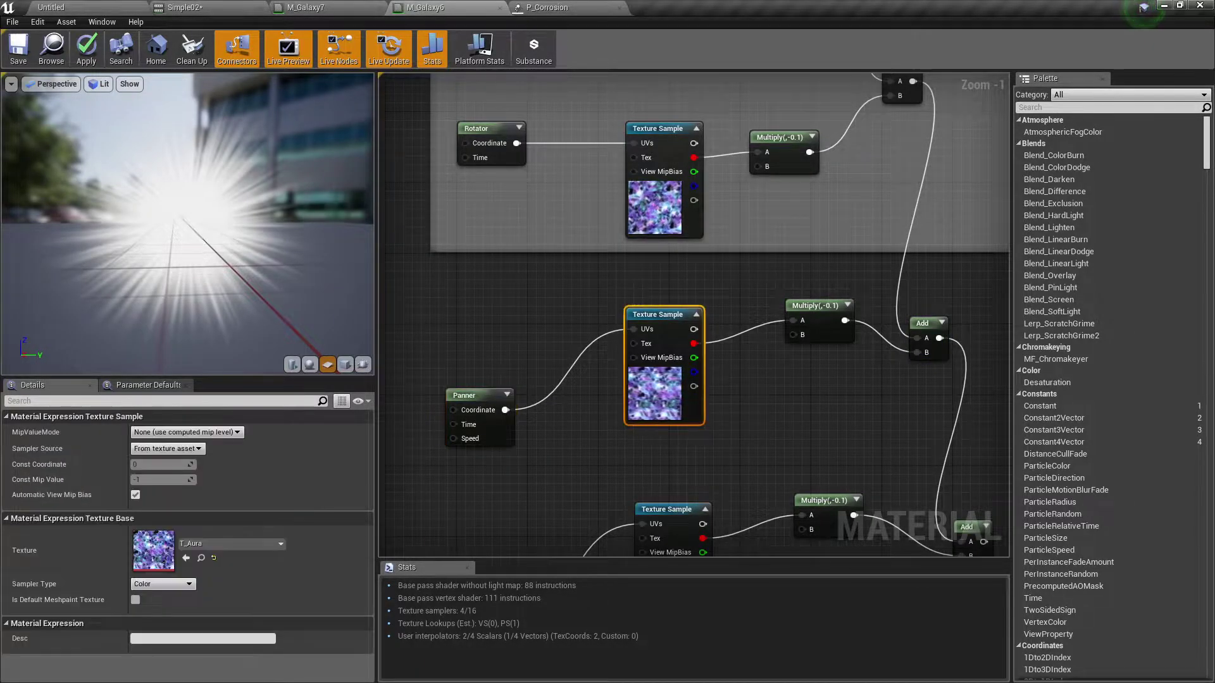
left_click(471, 405)
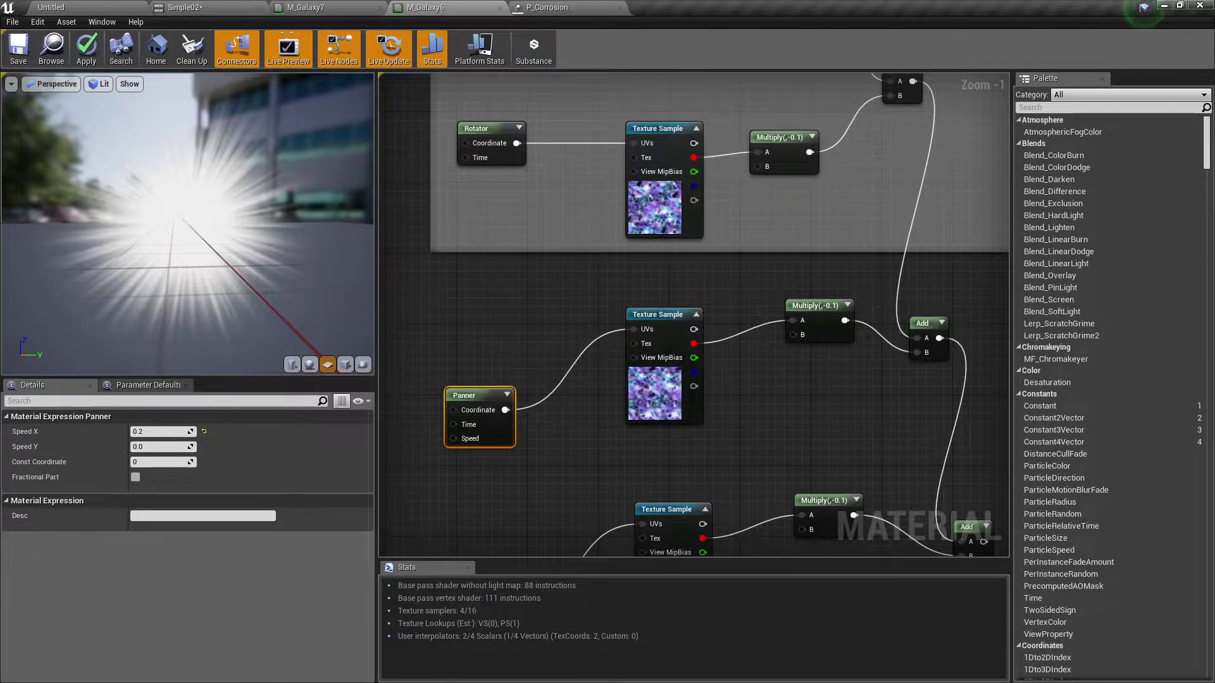
right_click_drag(576, 375, 561, 540)
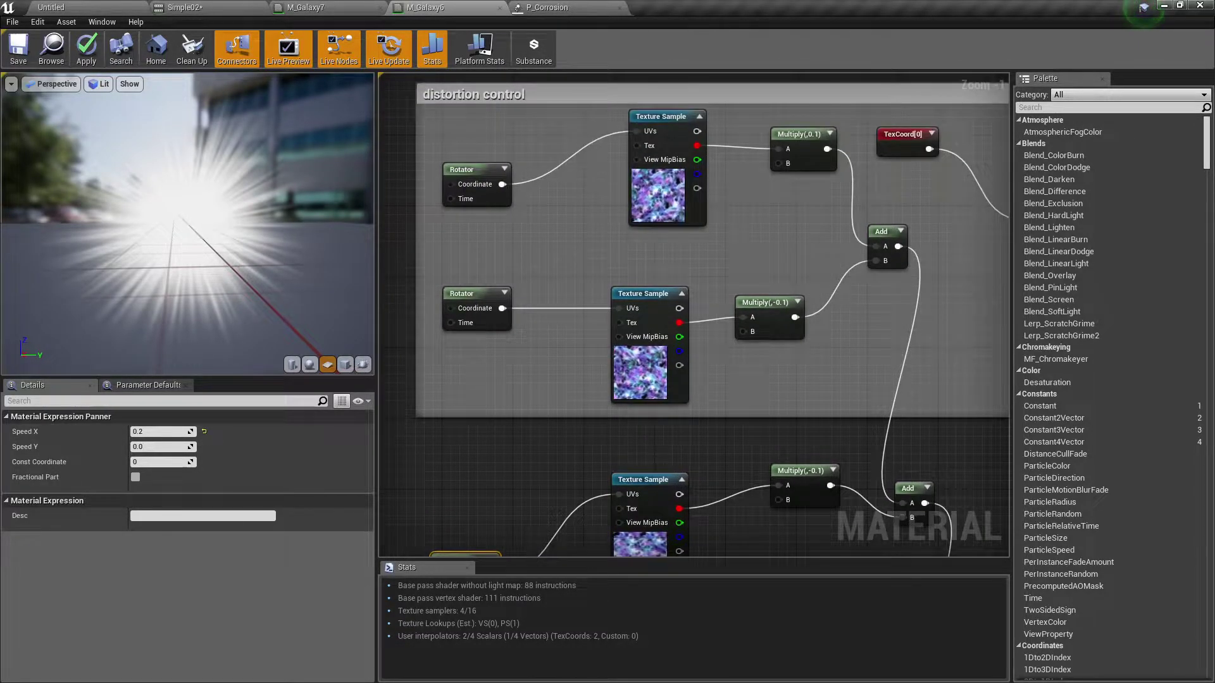
right_click_drag(564, 404, 561, 126)
left_click(633, 289)
right_click_drag(571, 407, 549, 326)
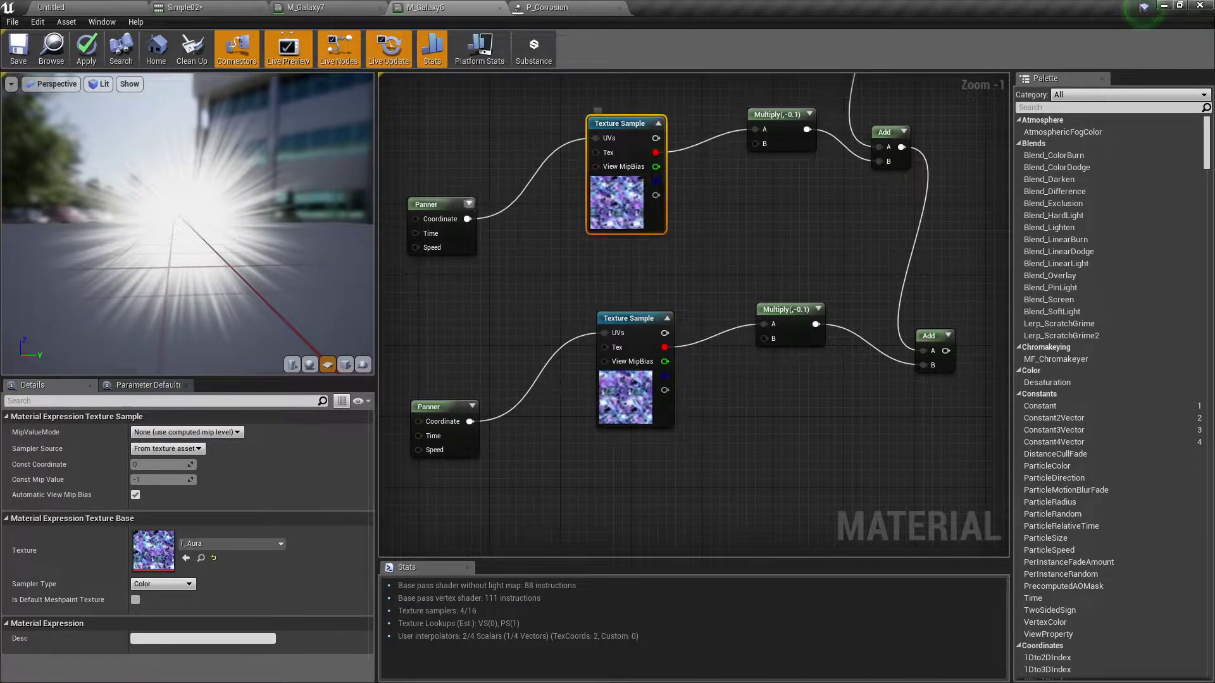
Step: Examine the upper Panner, its T_Aura Texture Sample and both Multiply(,-0.1) nodes in the panner distortion branches
left_click(435, 218)
left_click(617, 209)
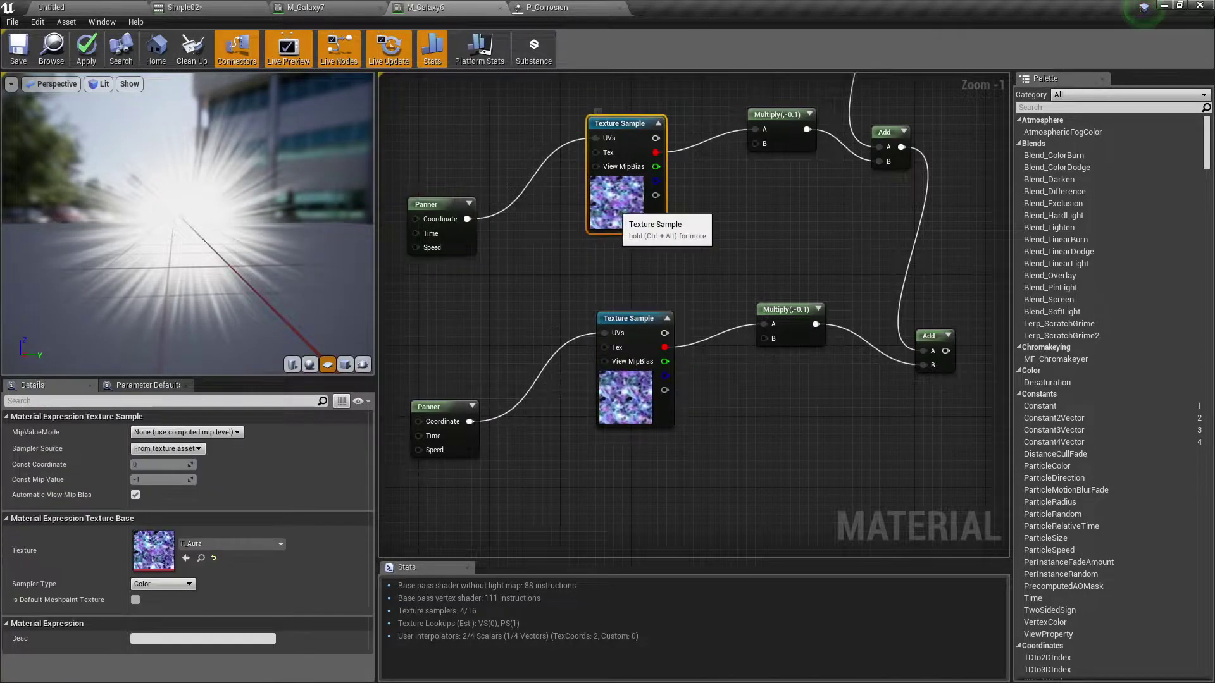
left_click(782, 133)
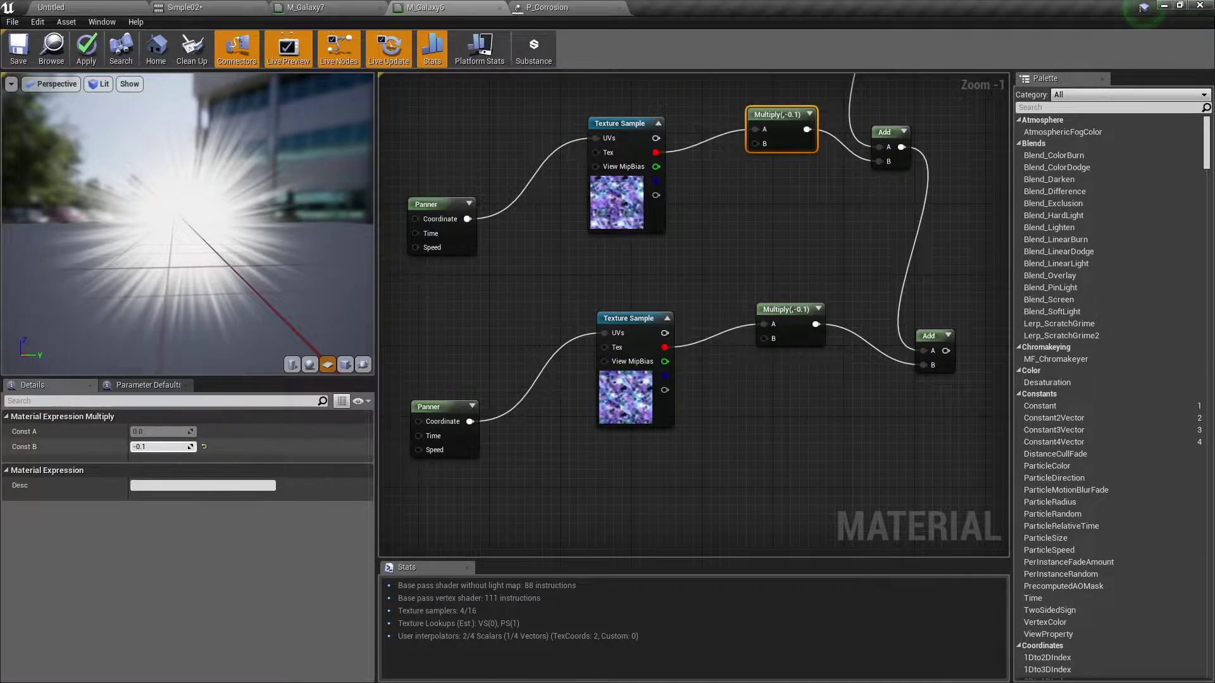
left_click(788, 326)
Step: Reconnect the Add combining the rotator and panner branches to the final Add's B input, and check the TexCoord[0] node
right_click_drag(813, 369, 635, 525)
right_click_drag(741, 196, 695, 212)
right_click_drag(761, 471, 707, 404)
left_click_drag(665, 457, 724, 214)
left_click(619, 122)
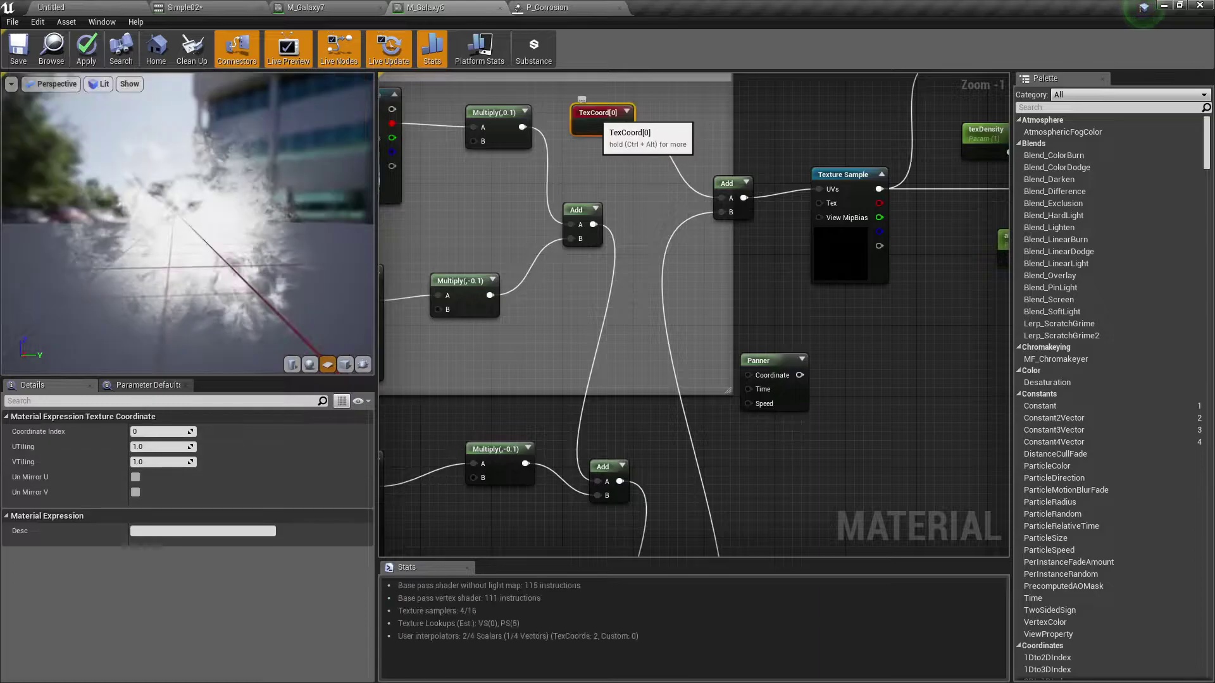
Step: Preview the distorted T_Flare Texture Sample by itself, view it from a closer angle, and stop previewing the node
left_click(835, 257)
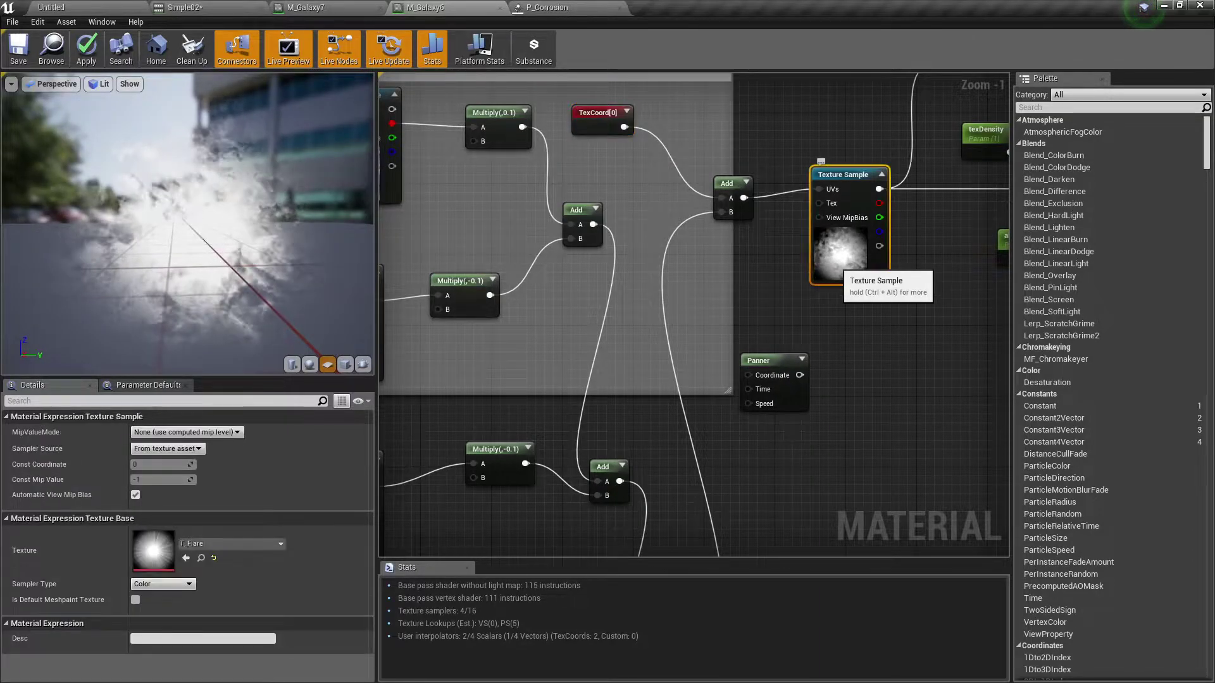
right_click_drag(835, 257, 732, 322)
right_click(721, 323)
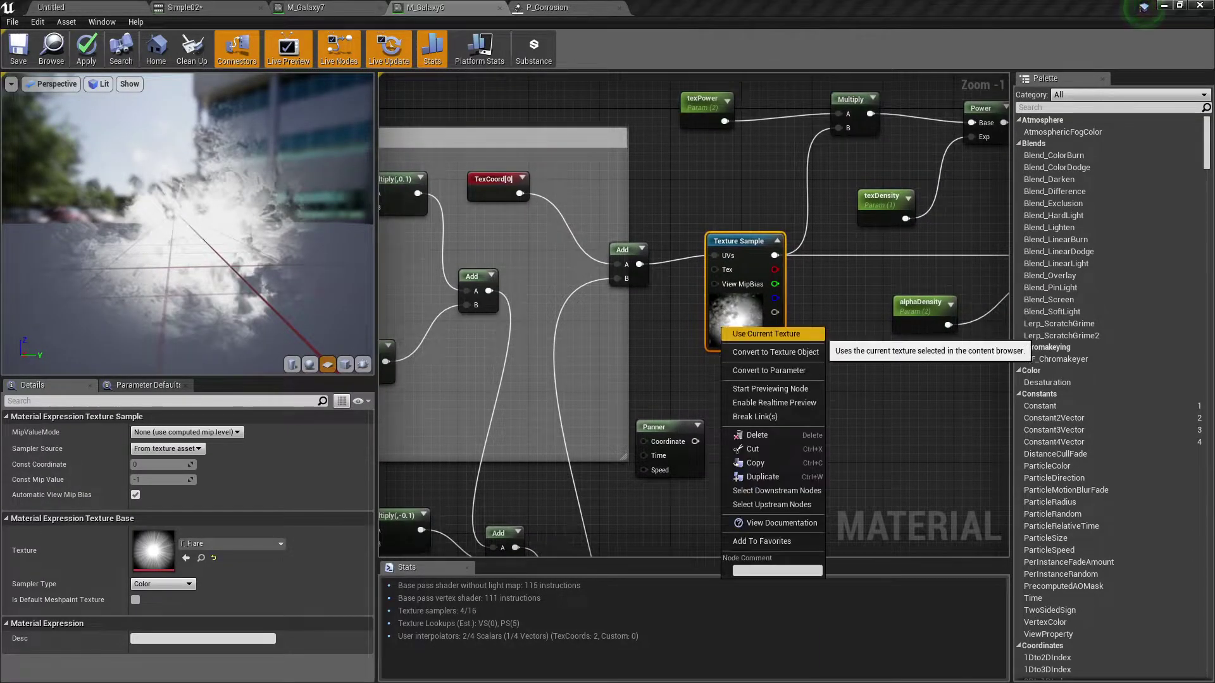
left_click(759, 389)
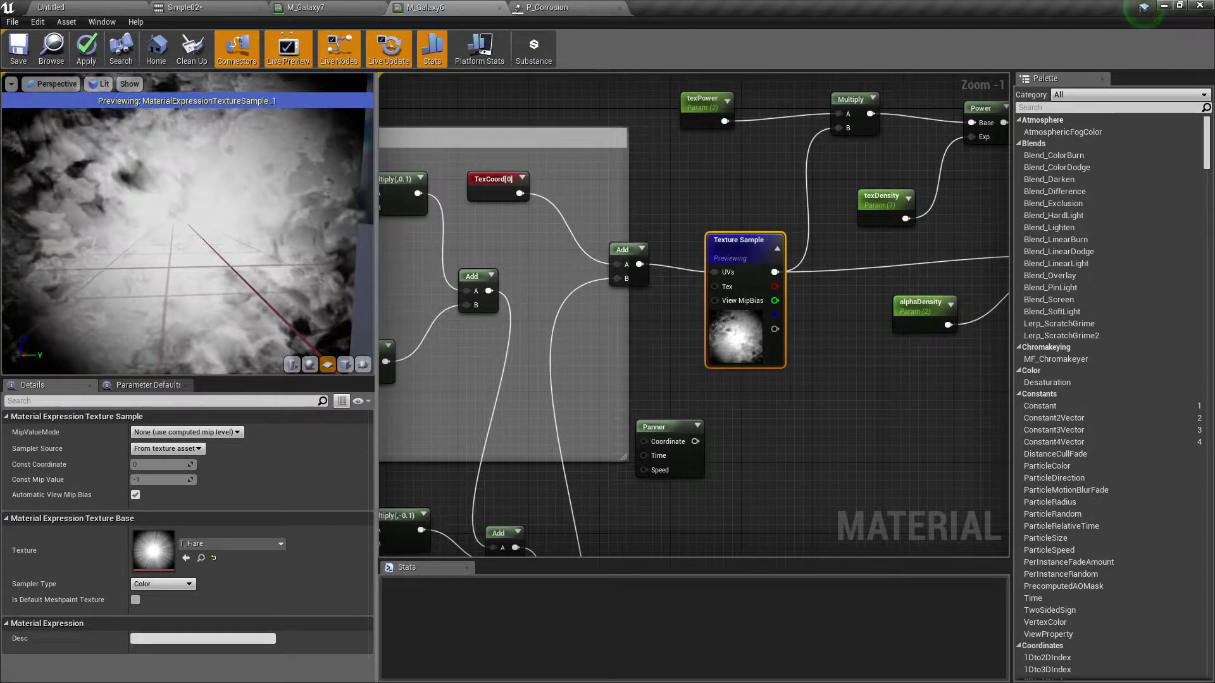
right_click_drag(187, 225, 187, 253)
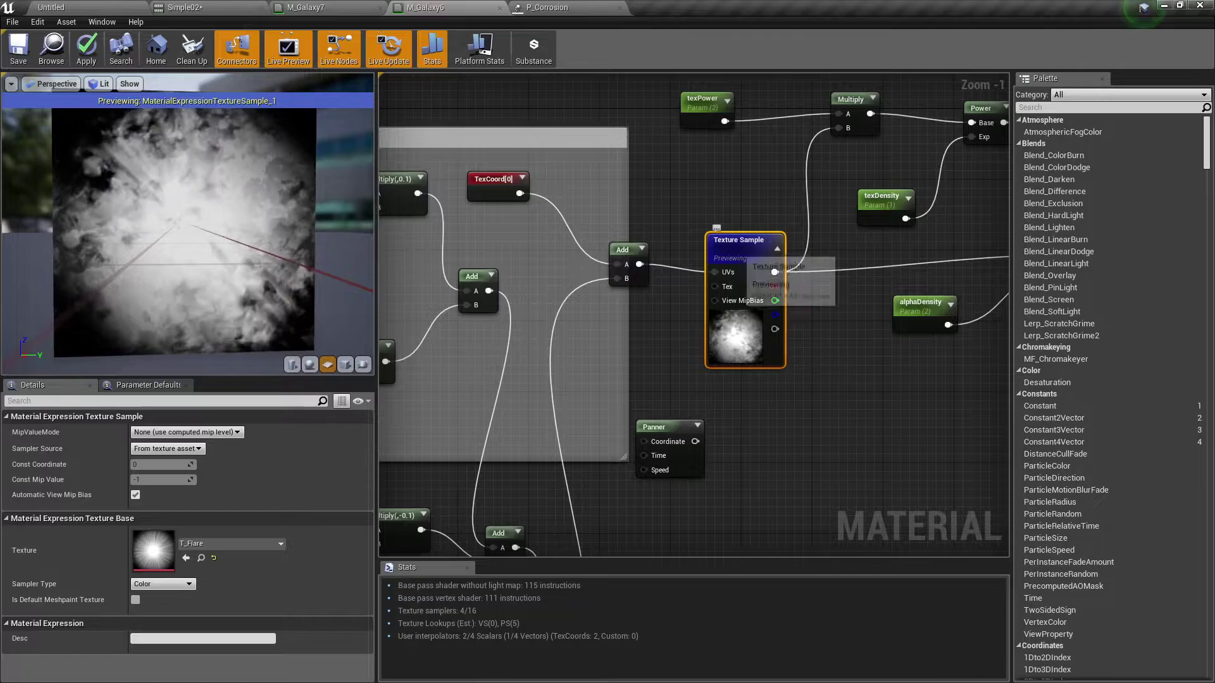
right_click(734, 250)
left_click(779, 310)
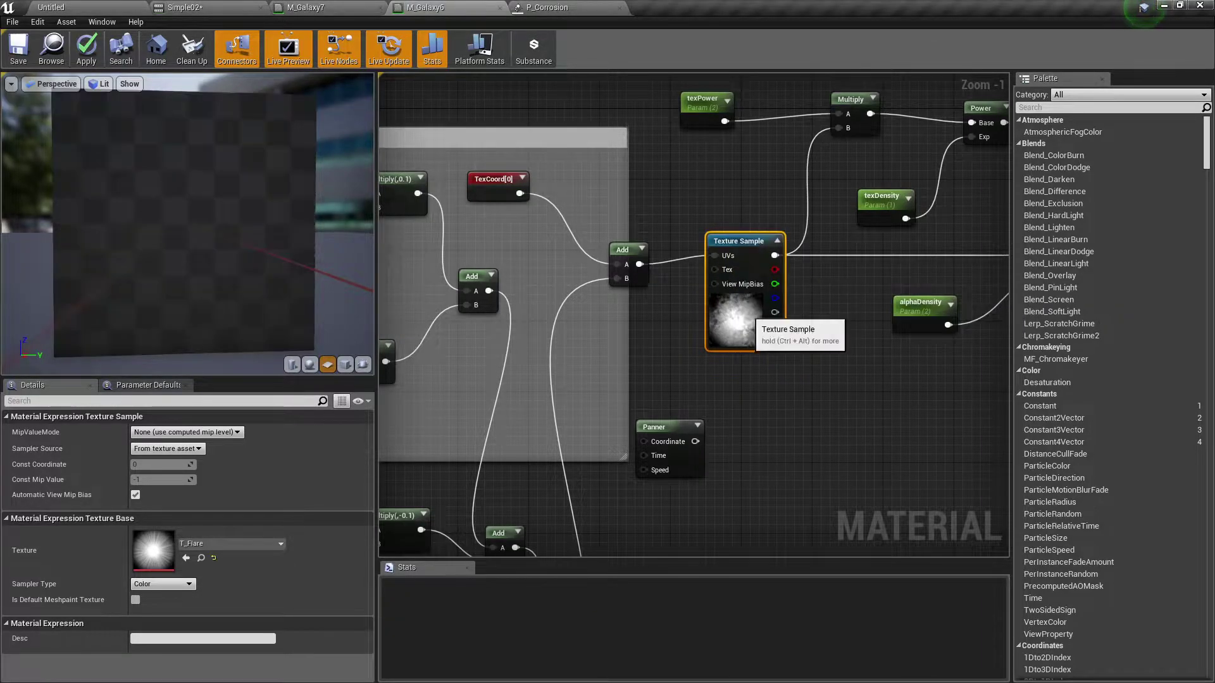
Step: Inspect the Multiply after the T_Flare Texture Sample and move the texPower parameter slightly closer to it
right_click_drag(838, 349, 506, 418)
scroll(533, 419, "down", 1)
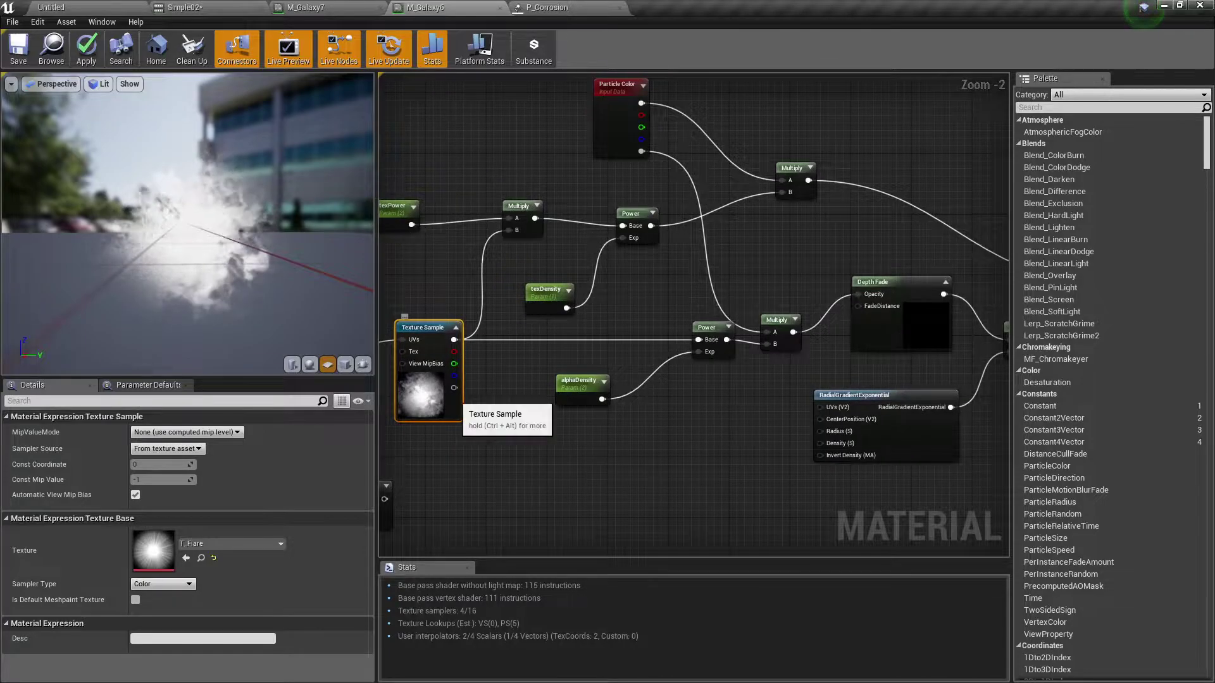
right_click_drag(499, 375, 609, 419)
scroll(524, 412, "up", 1)
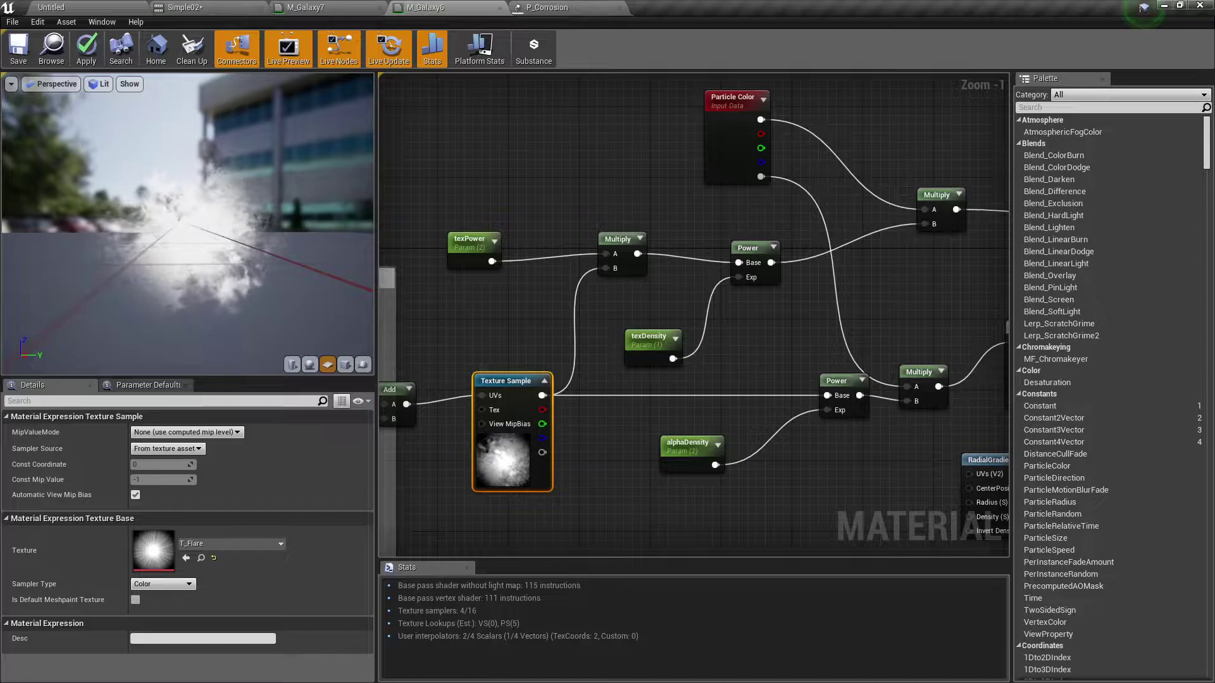
left_click(619, 242)
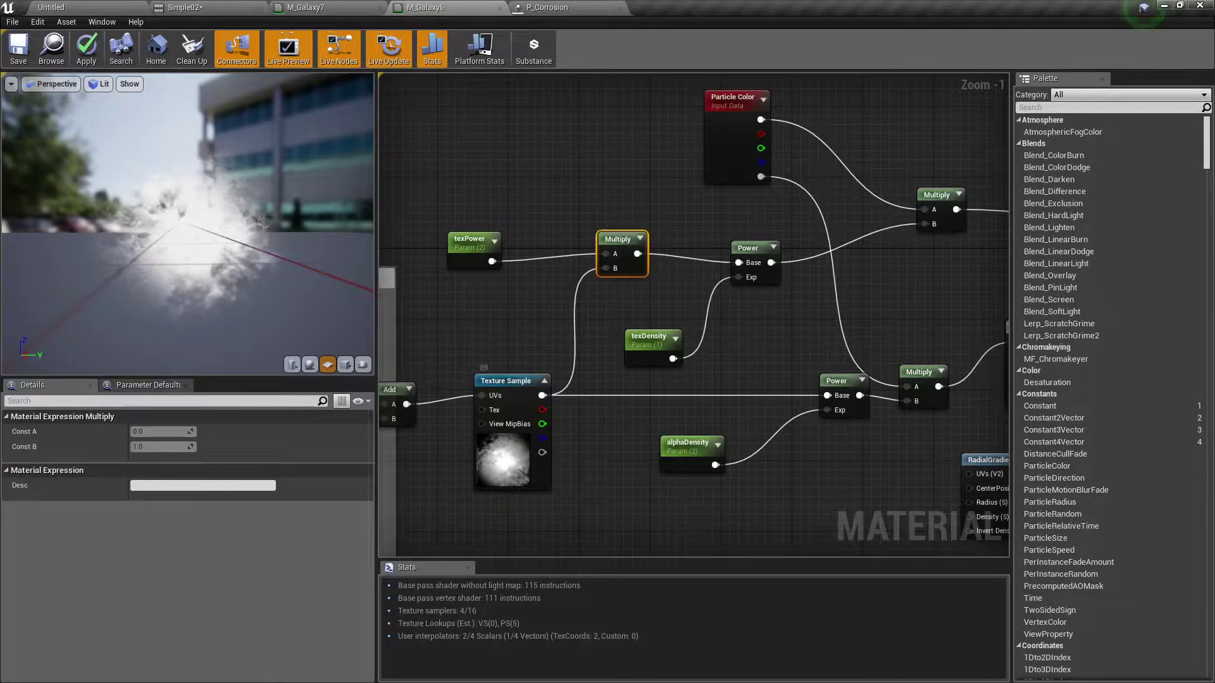
left_click(474, 242)
left_click_drag(474, 242, 492, 233)
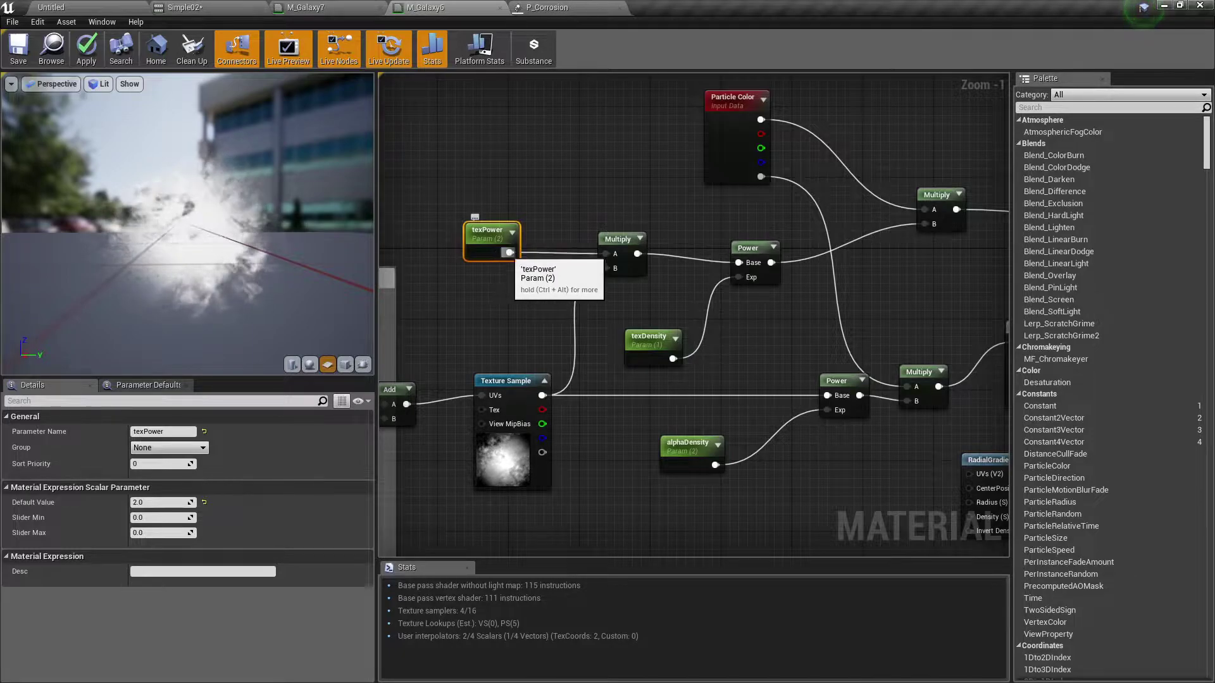
scroll(522, 275, "up", 1)
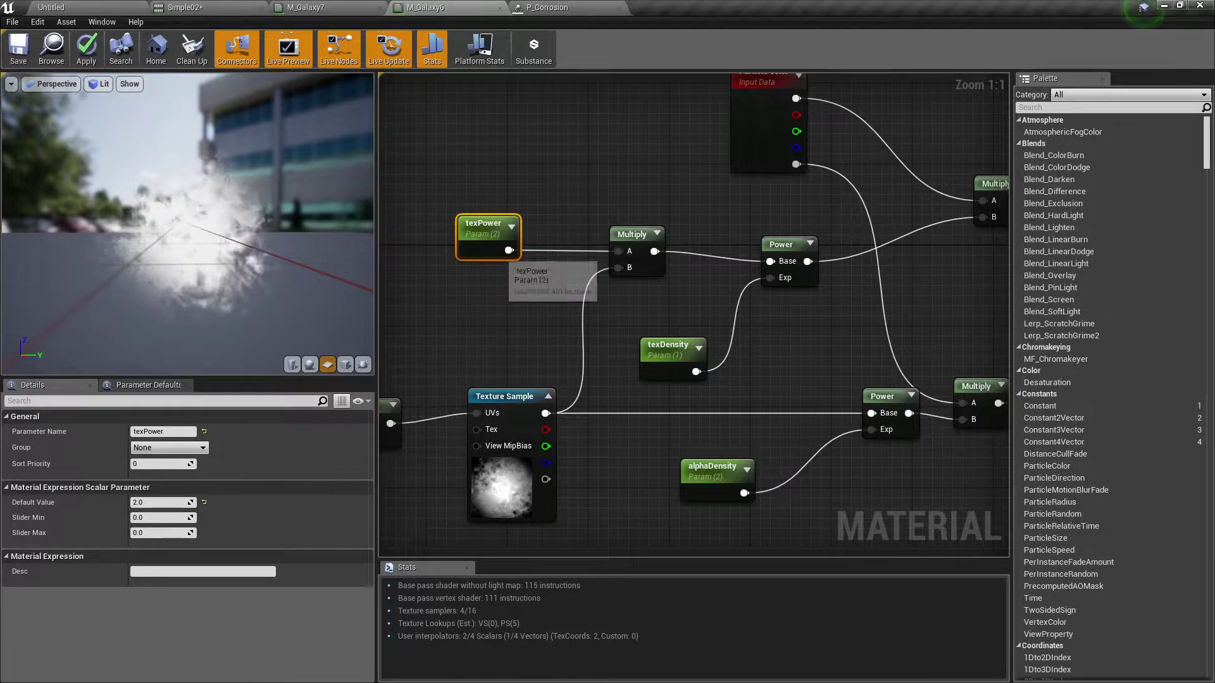
Step: Test the texPower parameter's default value at 0 and 1, and set it back to 2
left_click(137, 502)
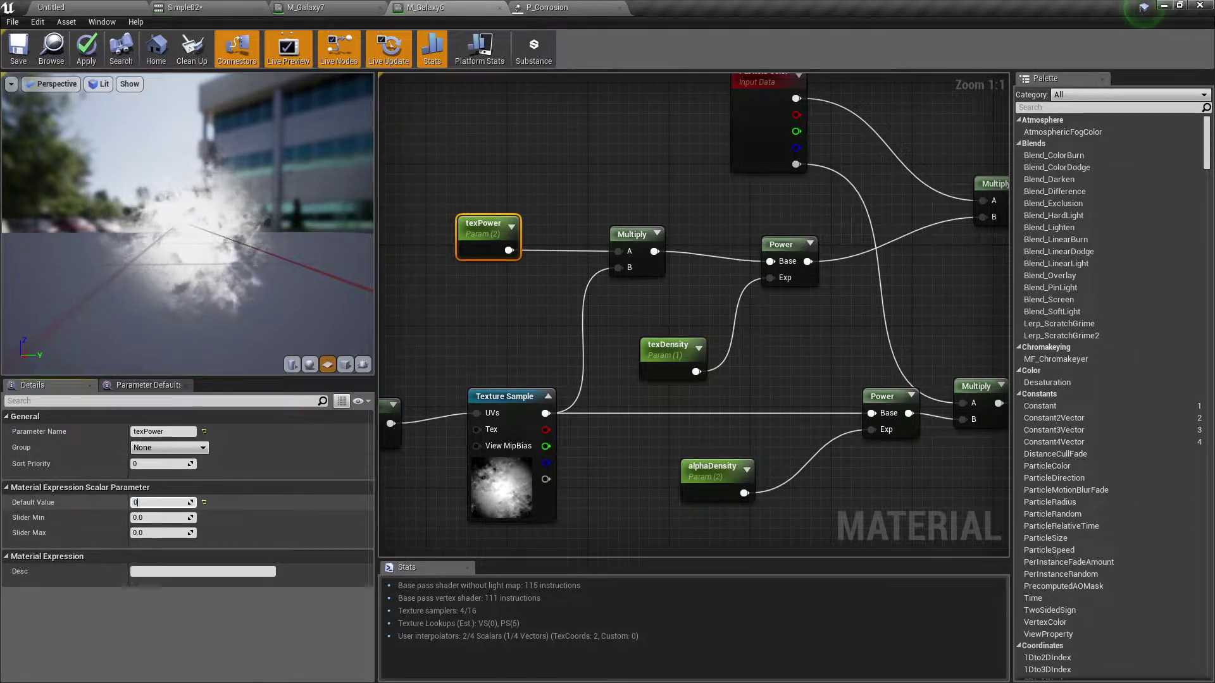
key("Return")
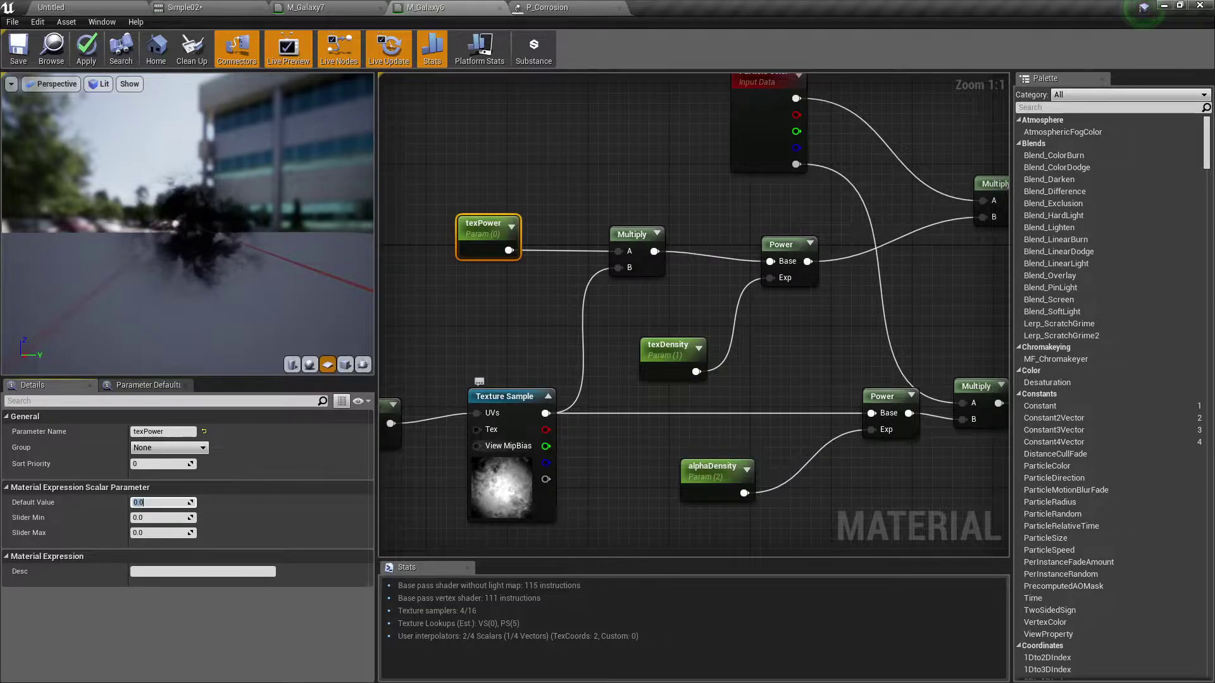
right_click_drag(886, 380, 220, 298)
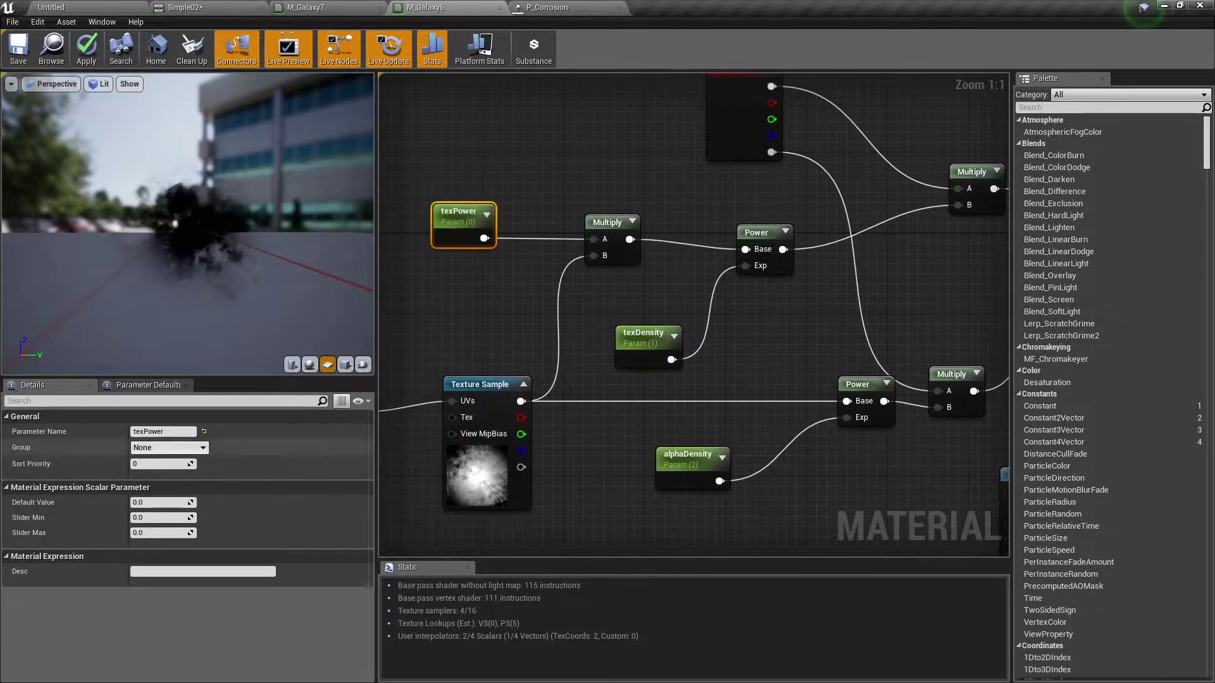
type("1")
key("Tab")
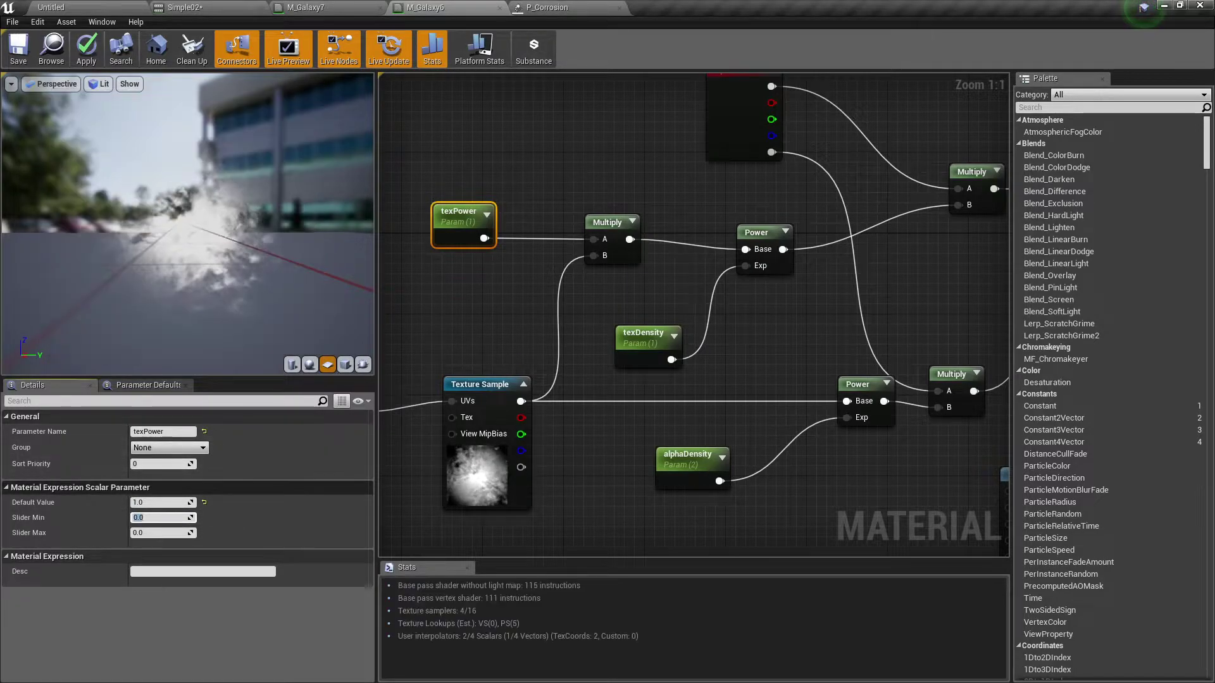
left_click(158, 502)
type("2")
key("Tab")
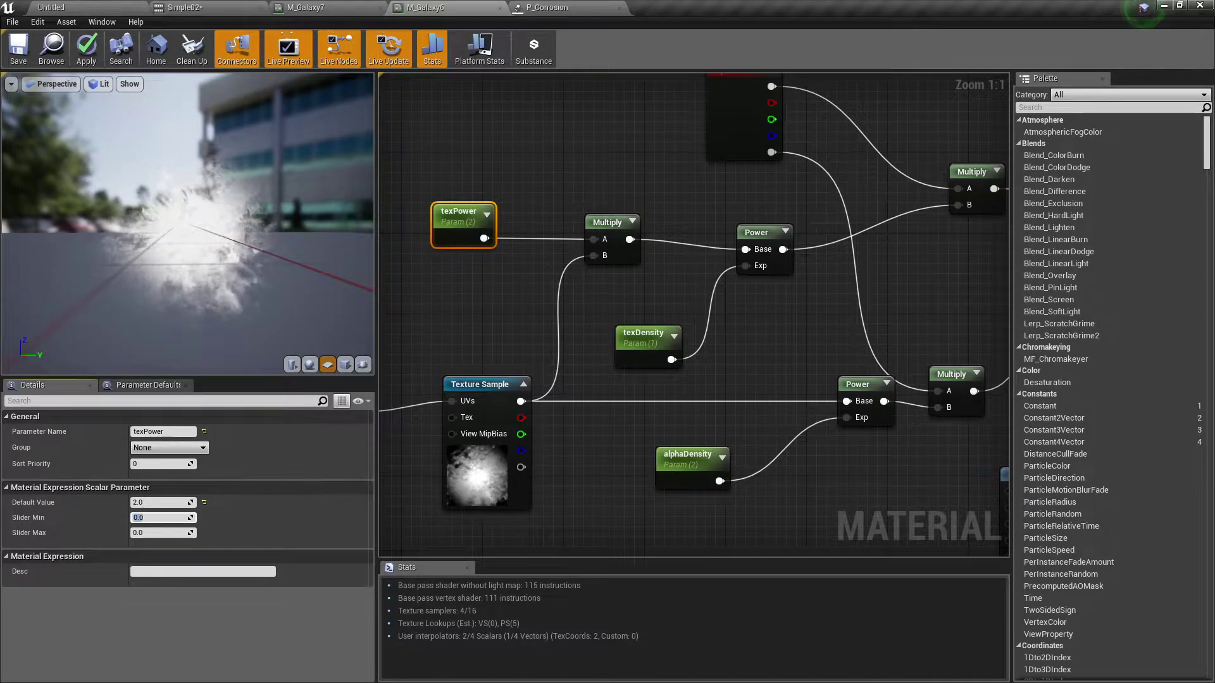
Step: Check the Power node fed by texDensity, test texDensity's default value at 2, and set it back to 1
right_click_drag(670, 271, 665, 310)
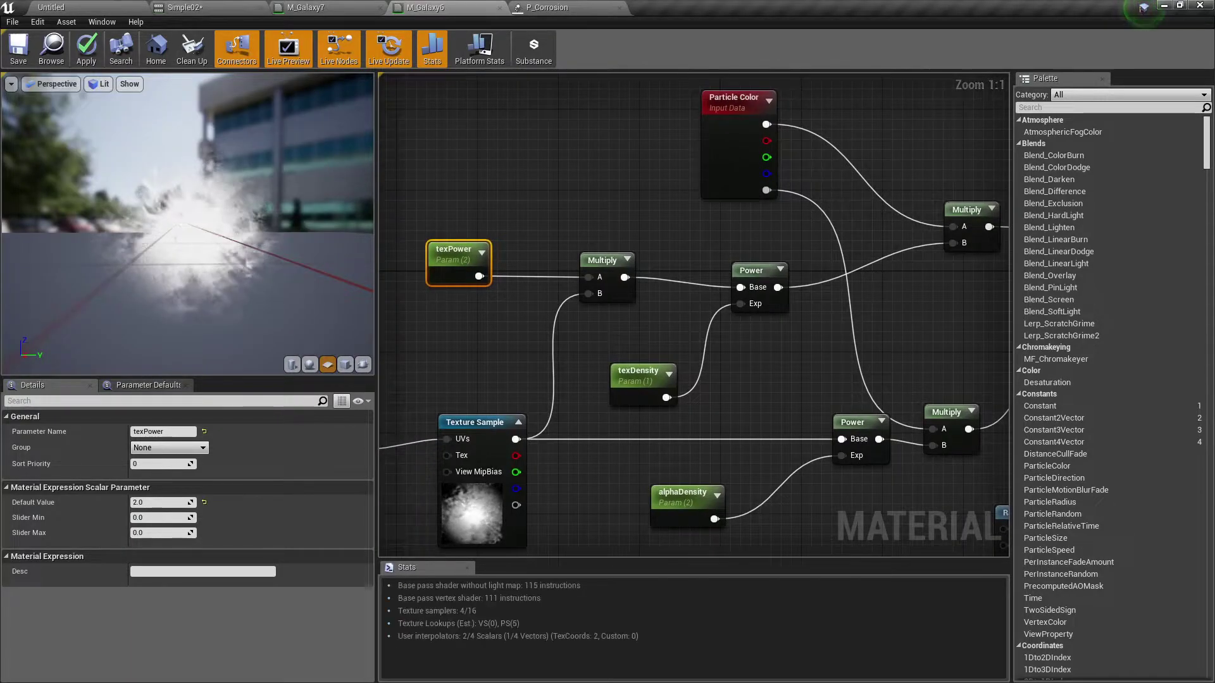
left_click(753, 271)
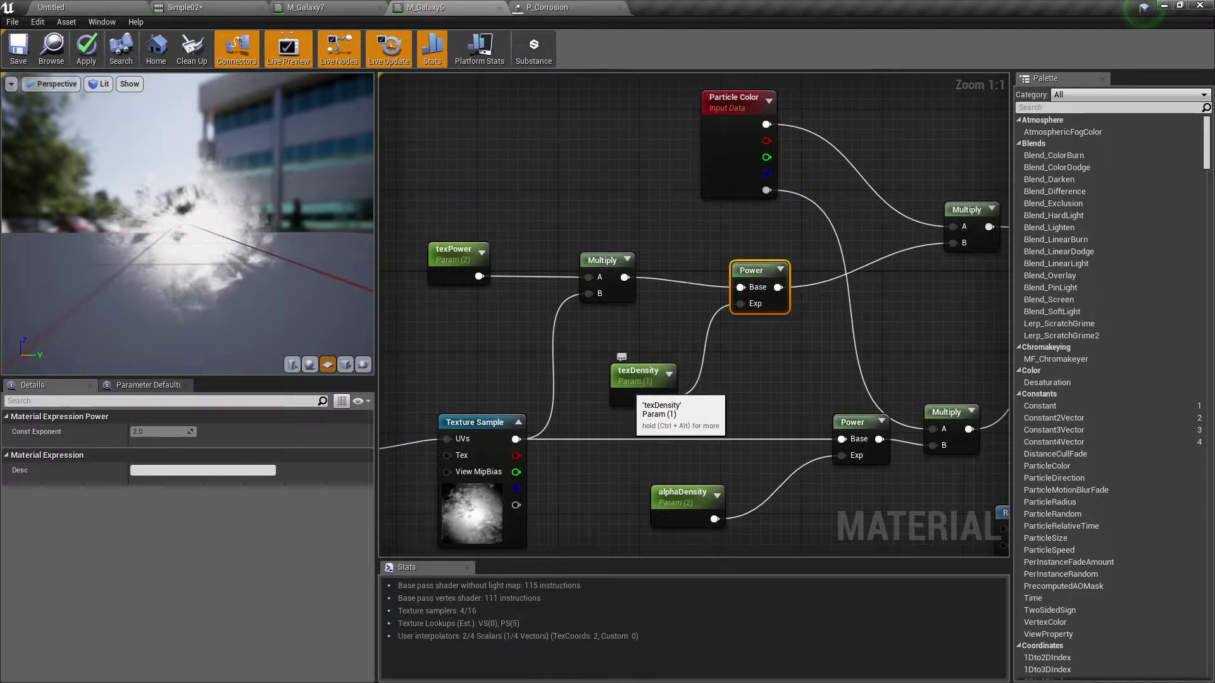
left_click(632, 392)
left_click(138, 502)
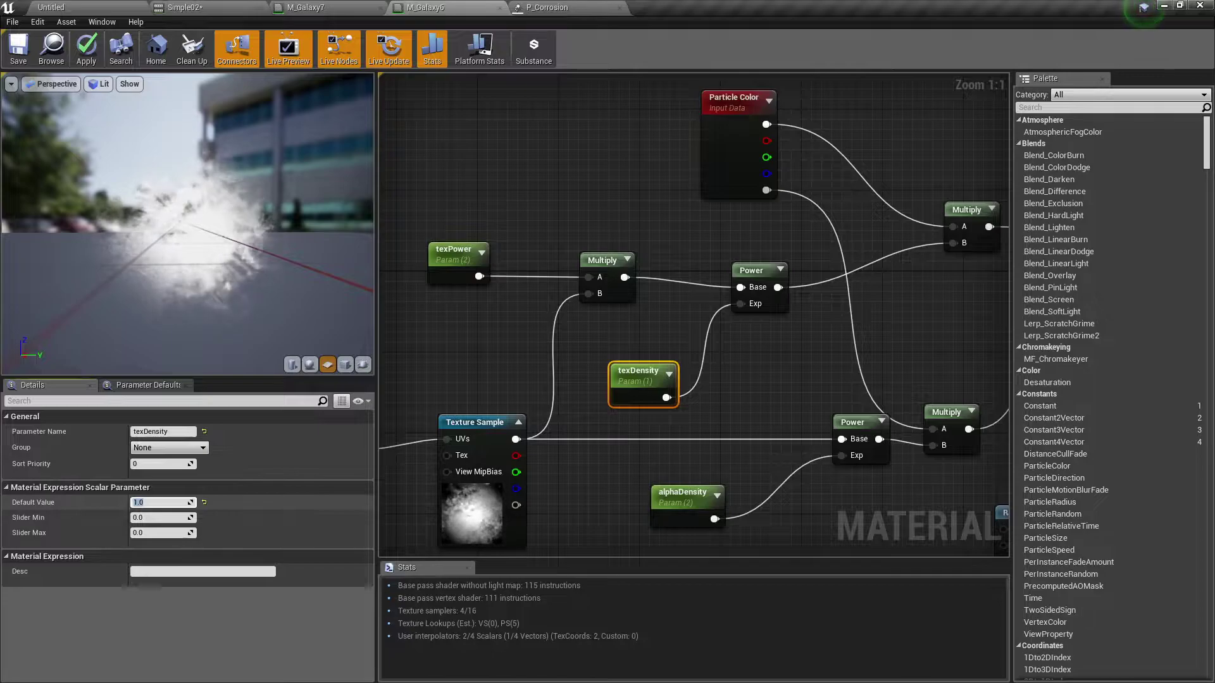
key("Return")
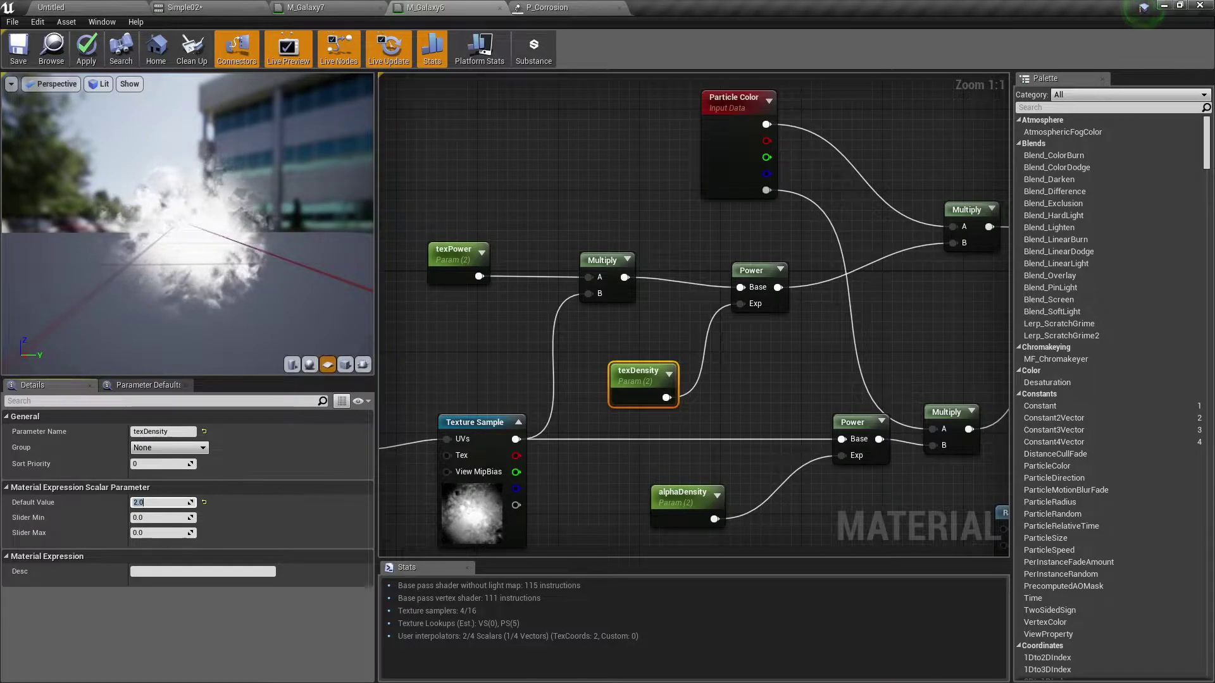
key("Return")
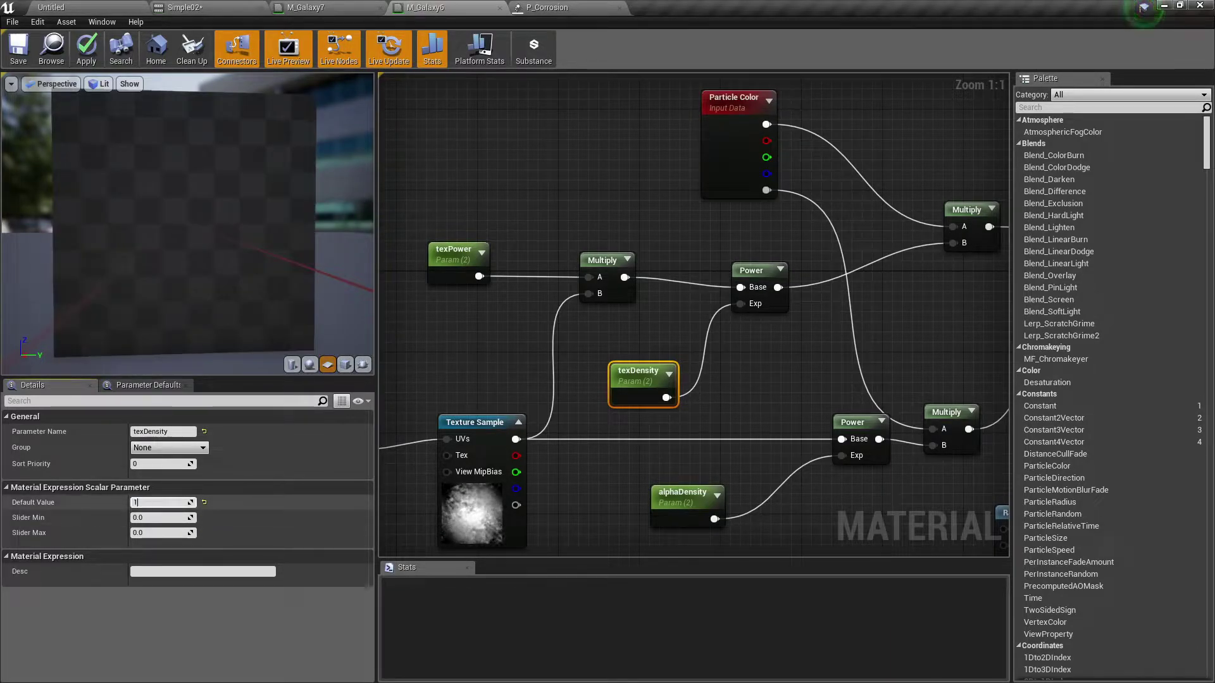
type("1")
key("Return")
Step: Examine the Particle Color connections to the color and alpha Multiply nodes and trace them to the M_Galaxy6 output
right_click_drag(758, 329, 654, 309)
right_click_drag(730, 272, 641, 364)
left_click(628, 301)
left_click(579, 228)
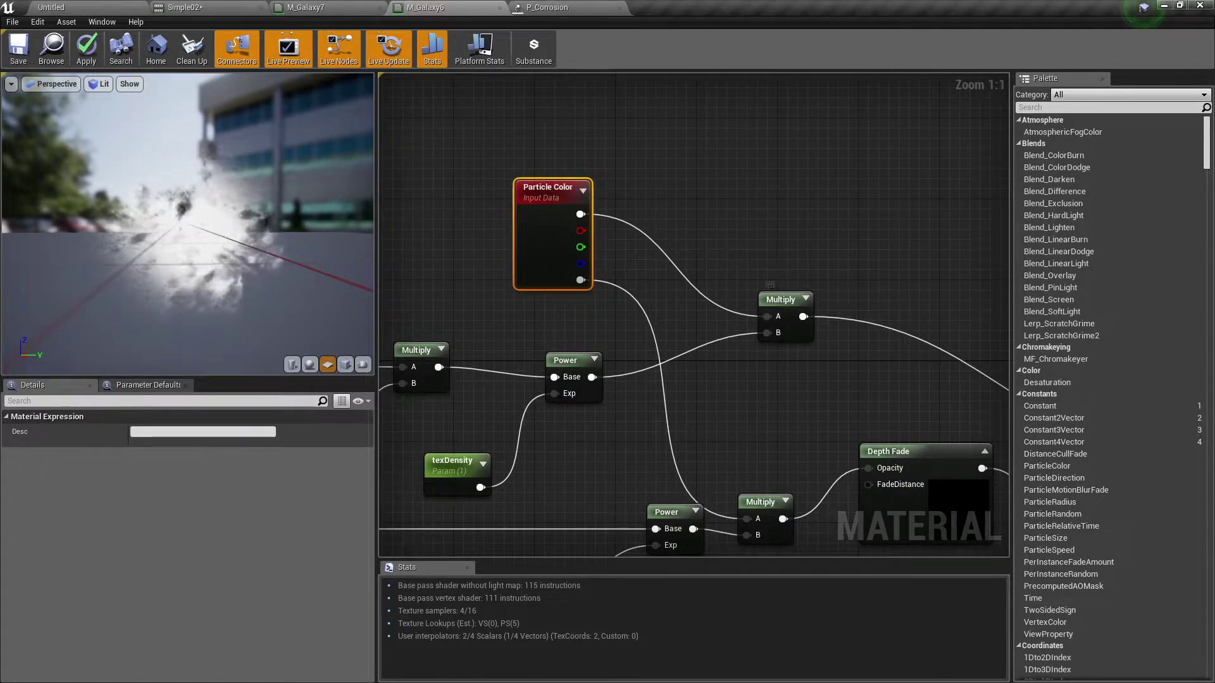
right_click_drag(856, 343, 685, 235)
right_click_drag(551, 290, 797, 264)
right_click_drag(686, 274, 502, 224)
right_click_drag(696, 285, 509, 220)
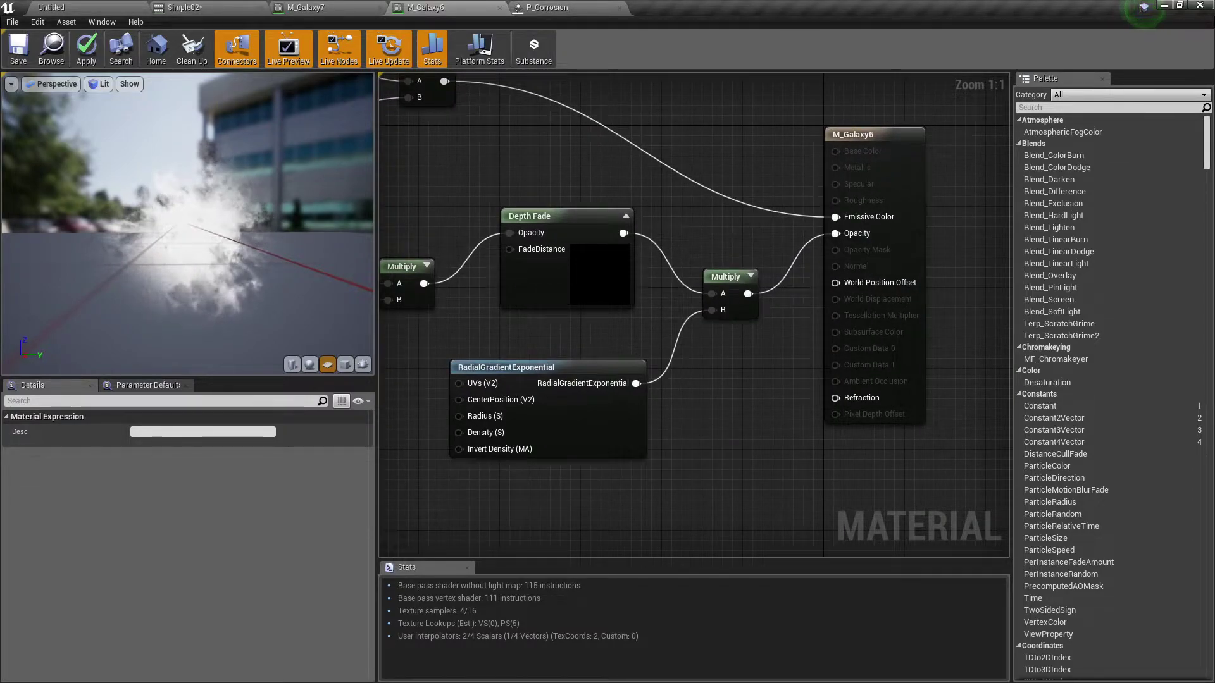
Step: Disconnect RadialGradientExponential from the final opacity Multiply to inspect the preview's edges, and reconnect it to input B
left_click(570, 383)
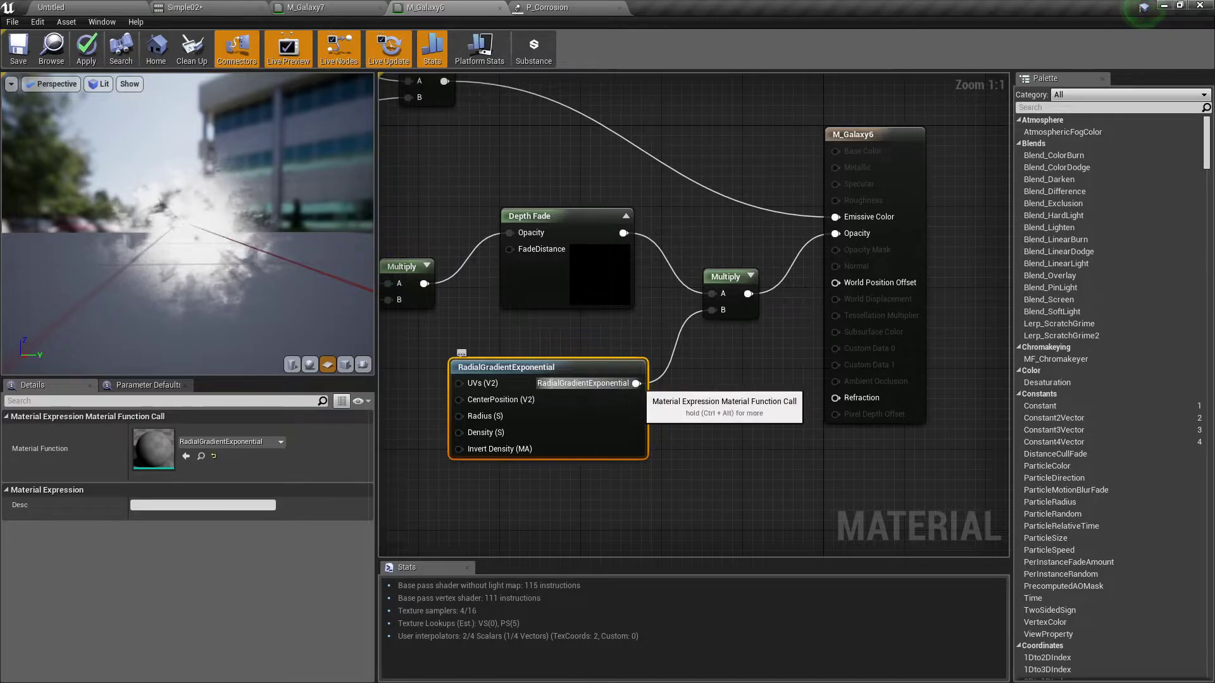
left_click(636, 383, "alt")
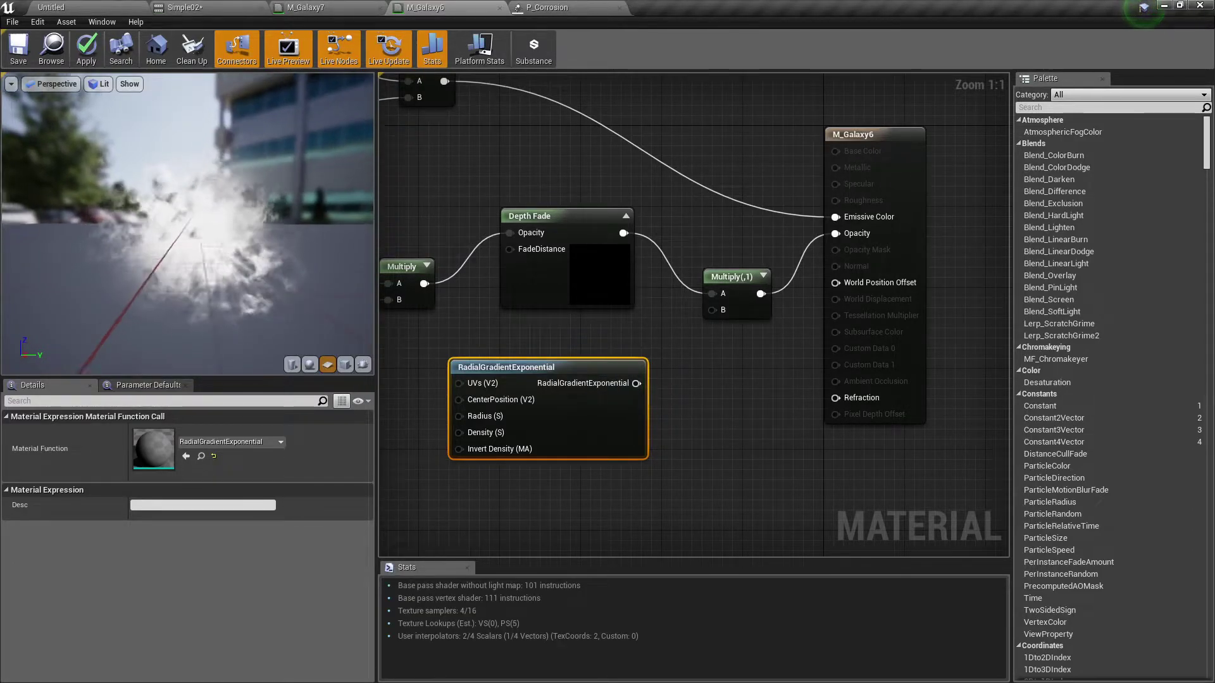
left_click_drag(187, 190, 202, 266)
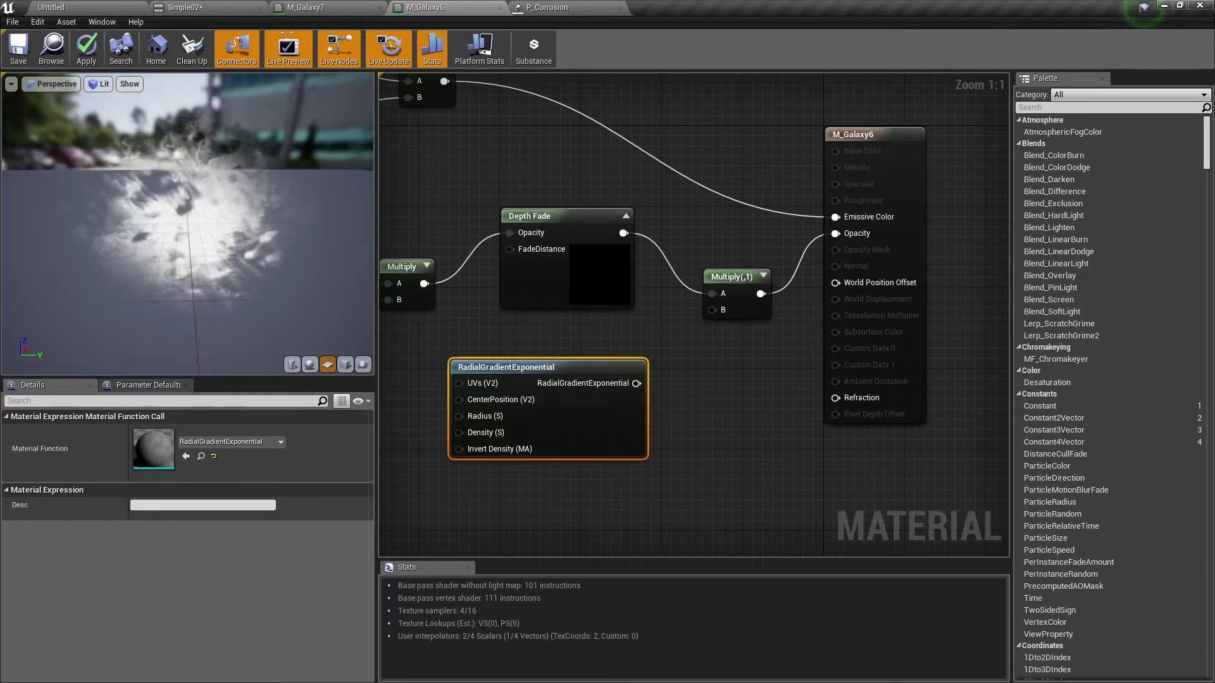
left_click_drag(636, 384, 712, 310)
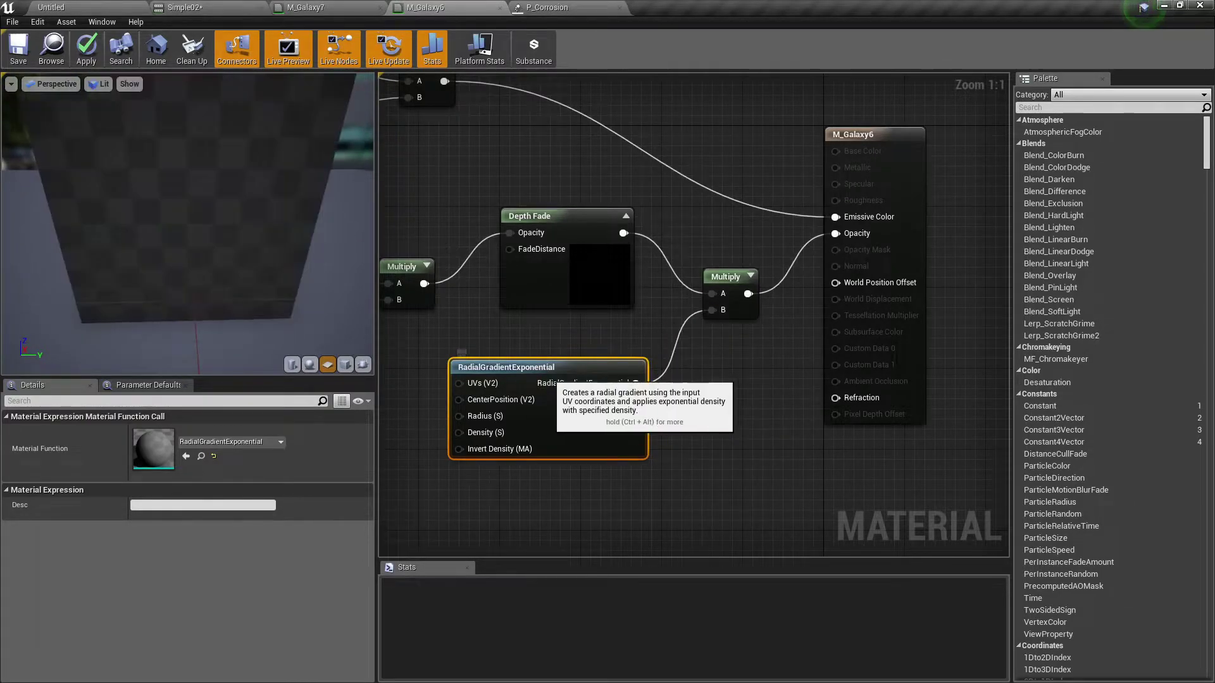
Step: Add an unnamed scalar parameter beside the RadialGradientExponential inputs and delete it
right_click_drag(430, 358, 512, 349)
left_click(445, 390)
key("s")
left_click(446, 390)
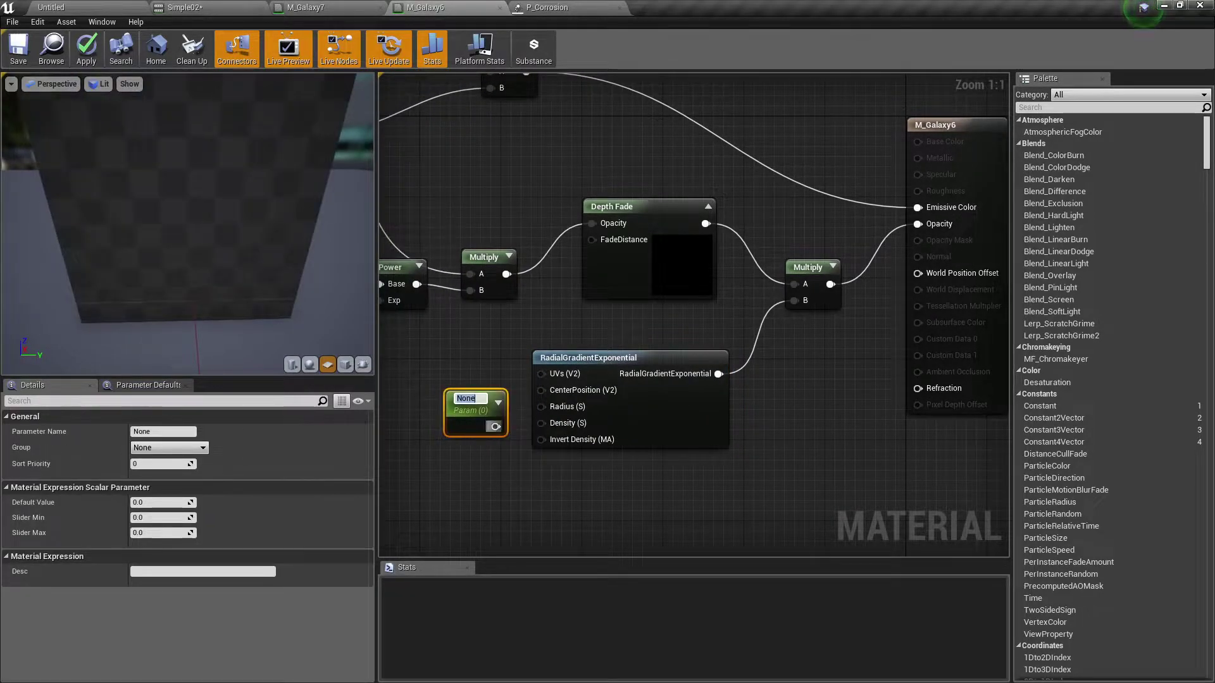
left_click(520, 423)
left_click(460, 418)
key("Delete")
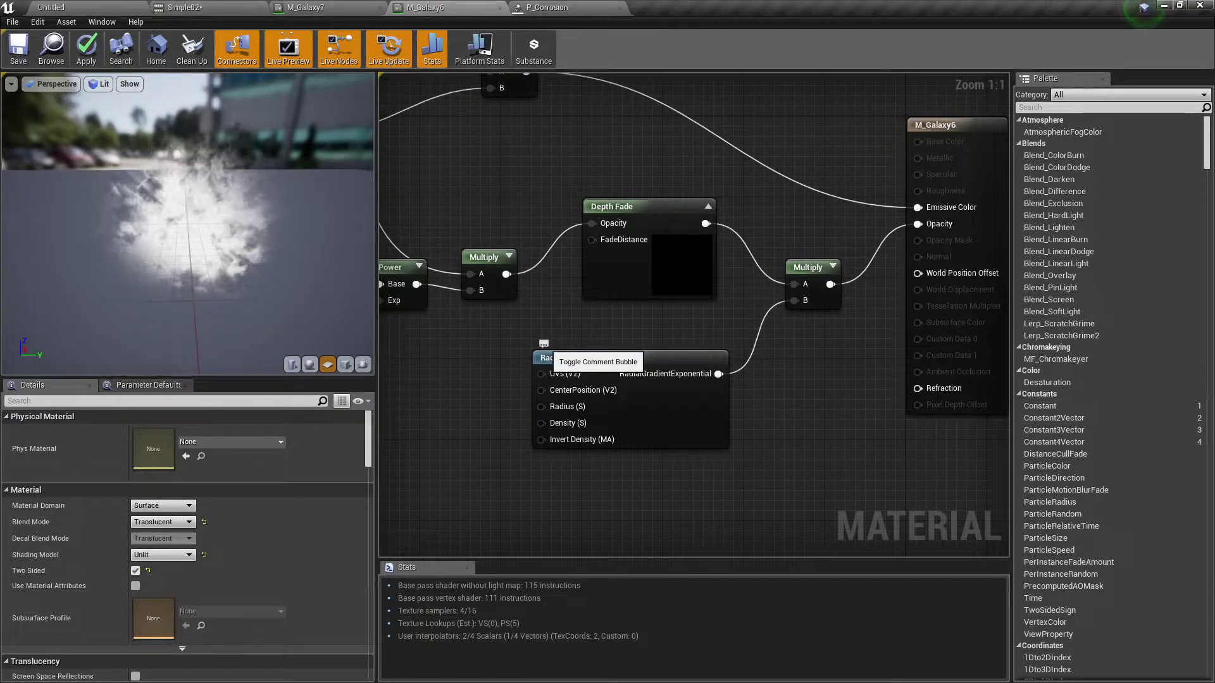
Step: Check the Depth Fade settings, and shift the opacity Power node slightly left and the alphaDensity parameter slightly down
right_click_drag(544, 345, 579, 384)
left_click(692, 283)
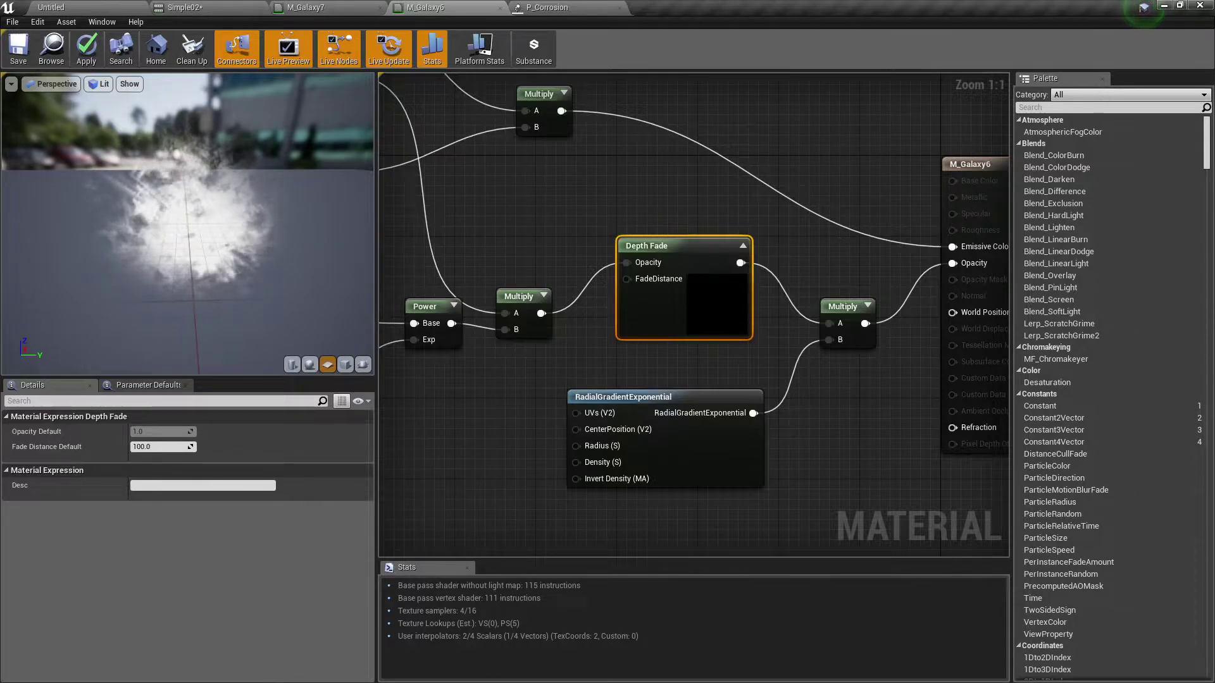
right_click_drag(489, 223, 764, 244)
left_click_drag(756, 329, 716, 340)
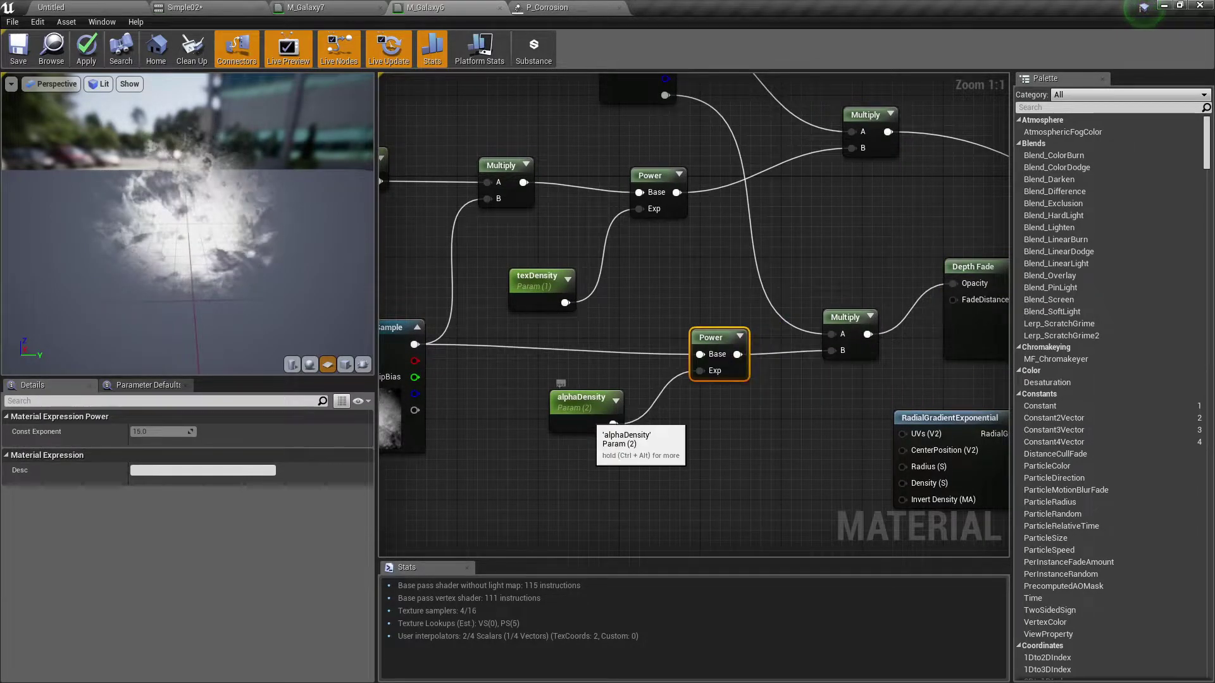
left_click_drag(588, 410, 589, 420)
Step: Examine how the T_Flare Texture Sample feeds the opacity Power node controlled by alphaDensity
right_click_drag(475, 392, 587, 394)
left_click(486, 391)
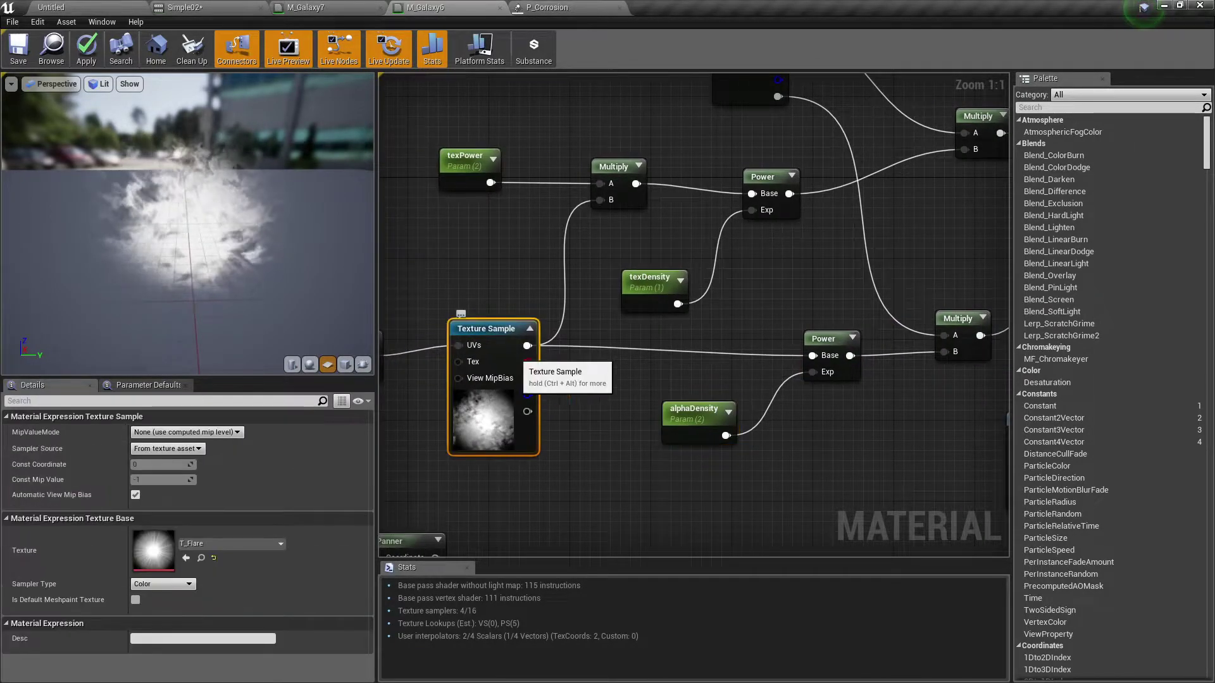
left_click(824, 340)
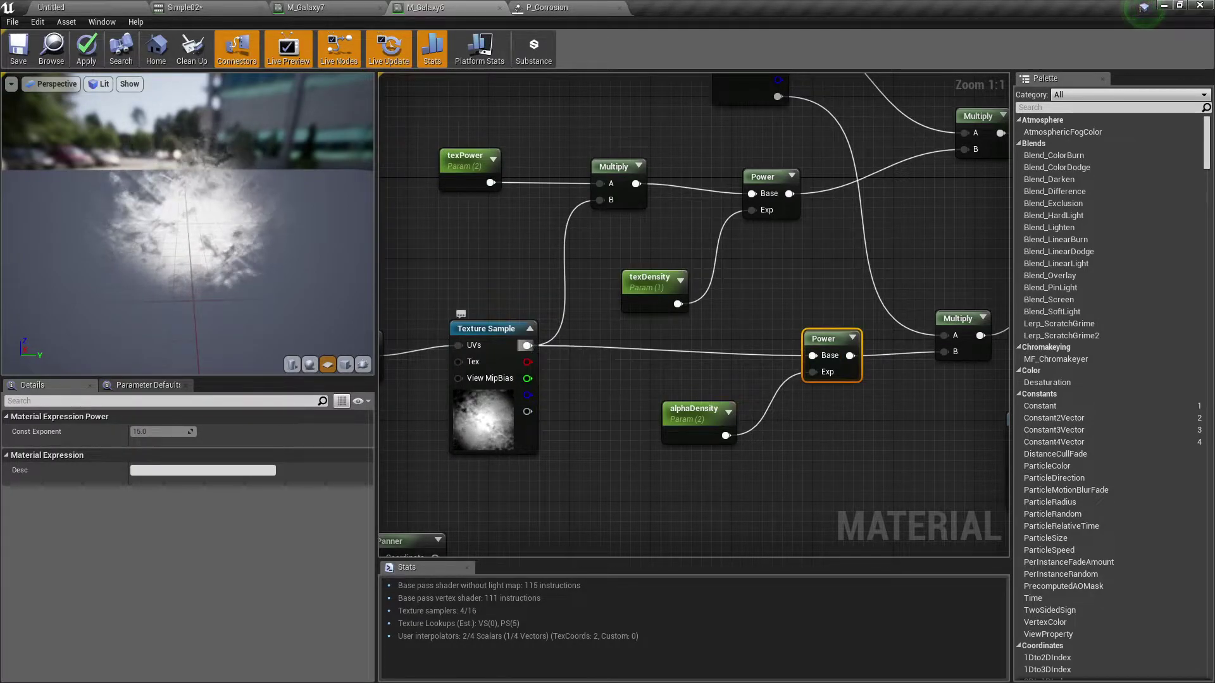
Step: Examine the Depth Fade node's settings and its link through the final opacity Multiply to M_Galaxy6's Opacity input
right_click_drag(865, 313, 475, 308)
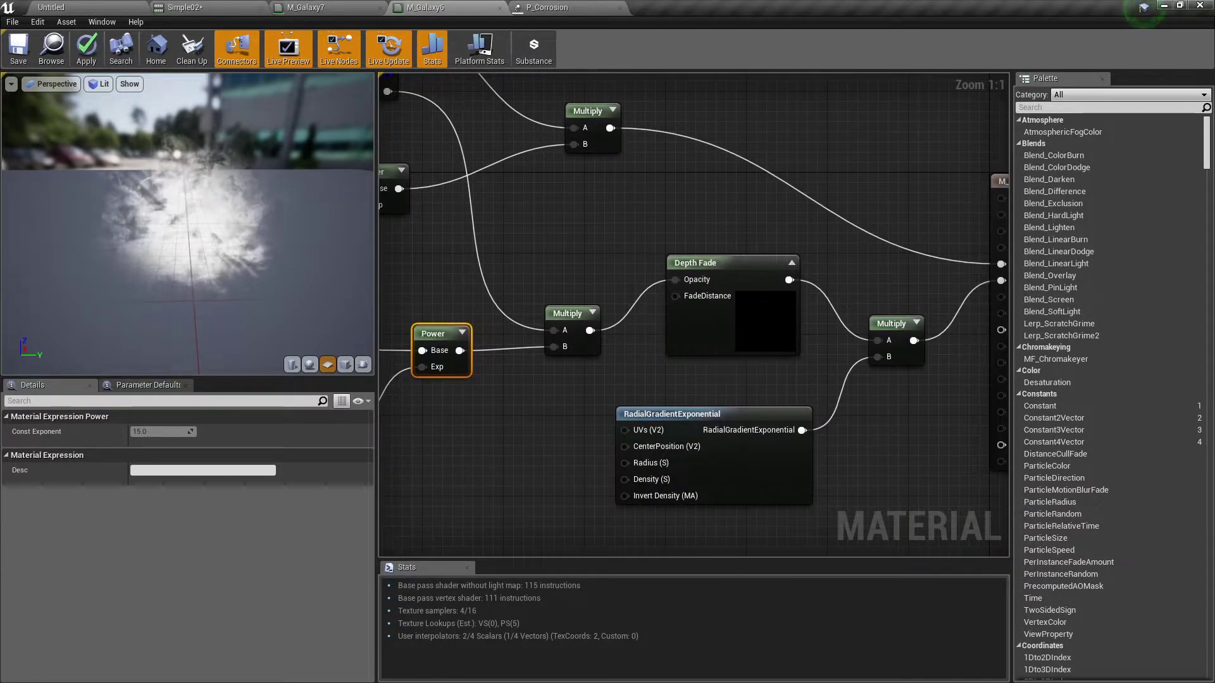
scroll(710, 324, "down", 5)
right_click_drag(709, 323, 634, 493)
scroll(521, 379, "up", 4)
left_click(743, 316)
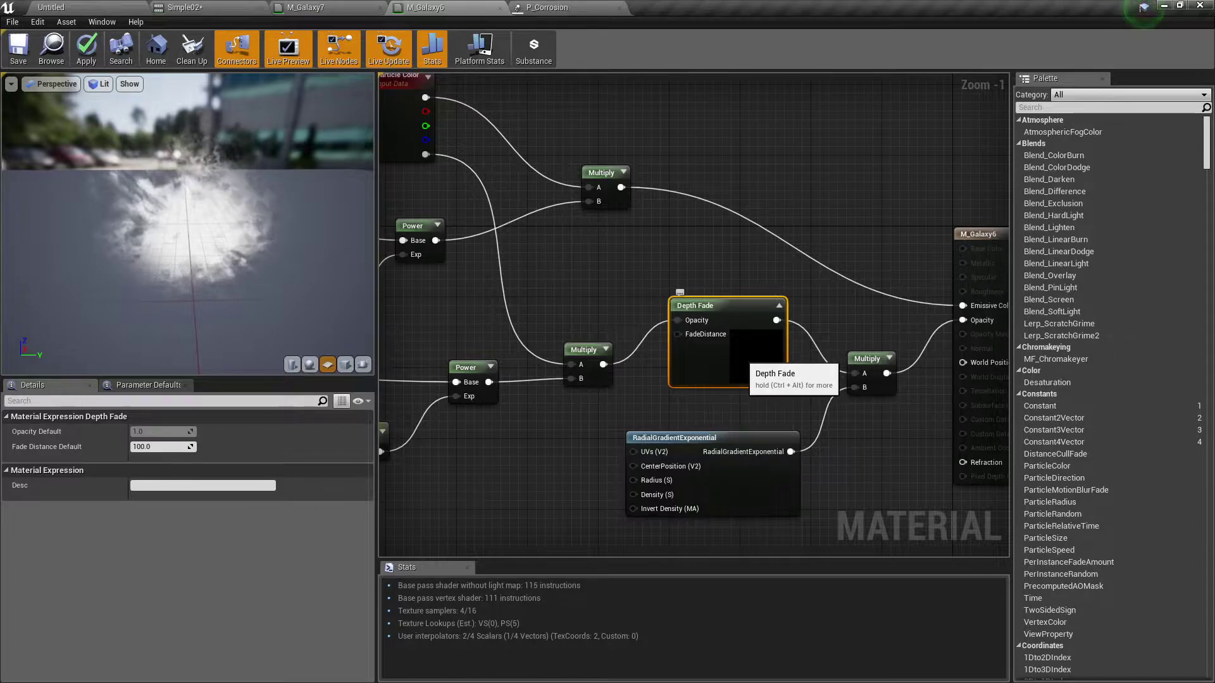
left_click(974, 233)
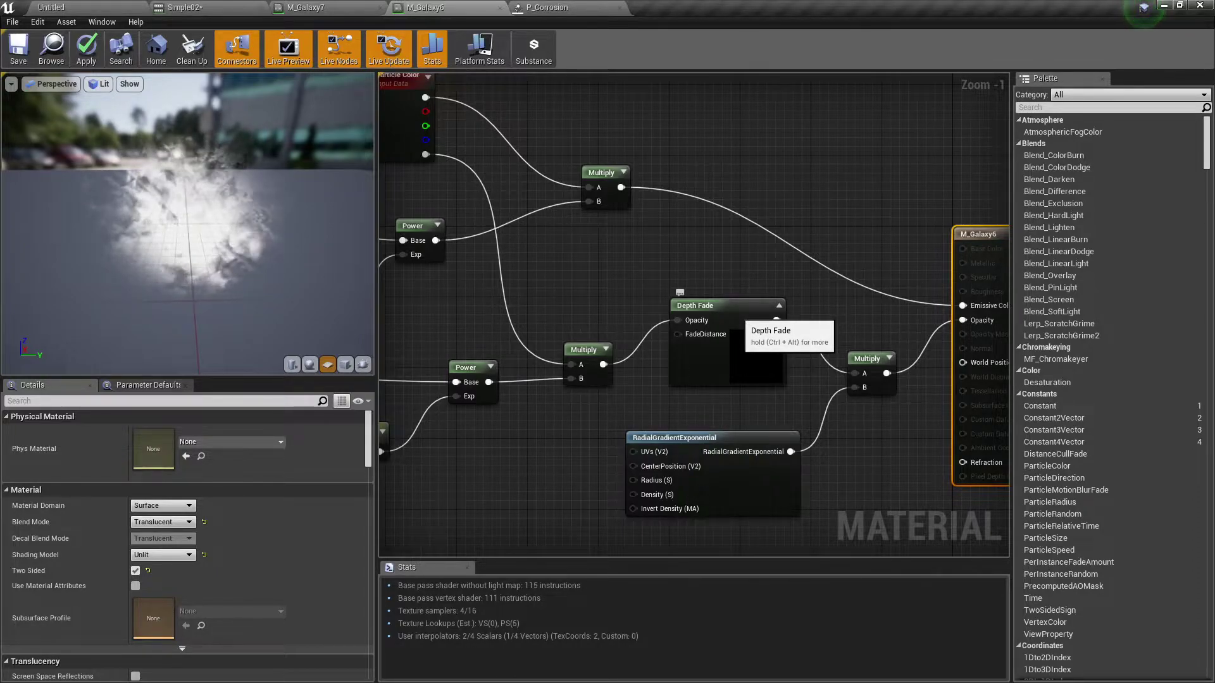
left_click(742, 351)
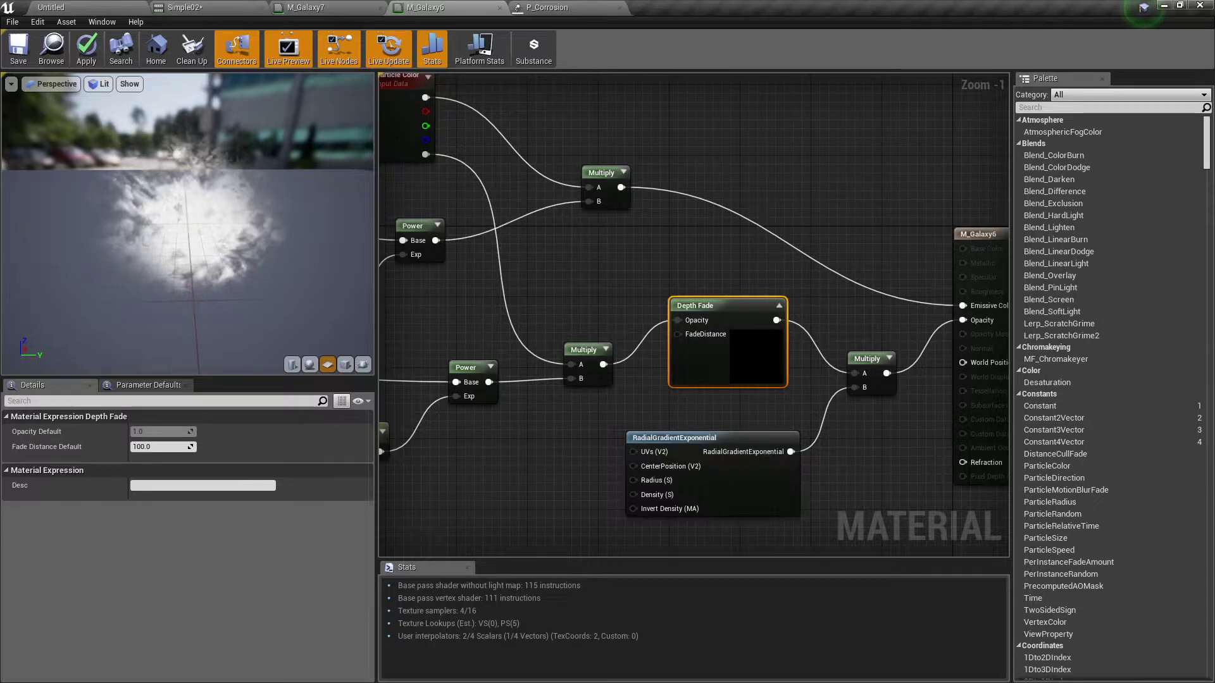
right_click_drag(676, 236, 823, 218)
scroll(824, 218, "down", 2)
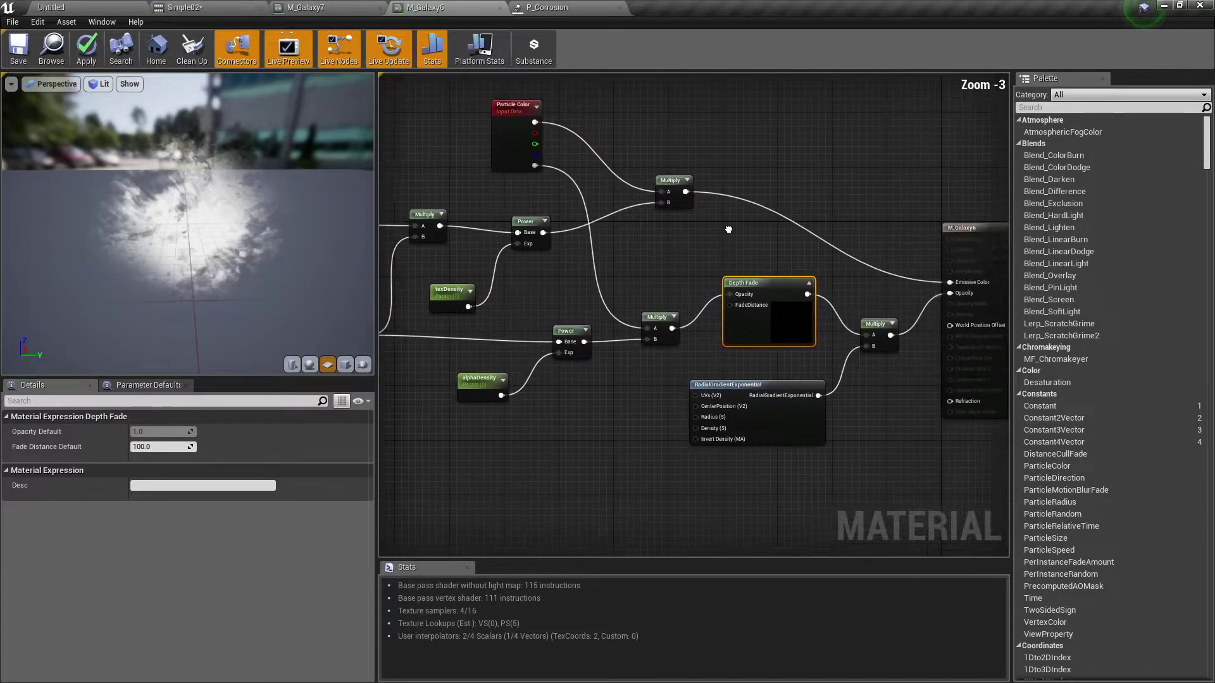
Step: Solo the first Core emitter in P_Corrosion and preview its trail in the Simple02 animation, with the Notifies area enlarged
left_click(574, 7)
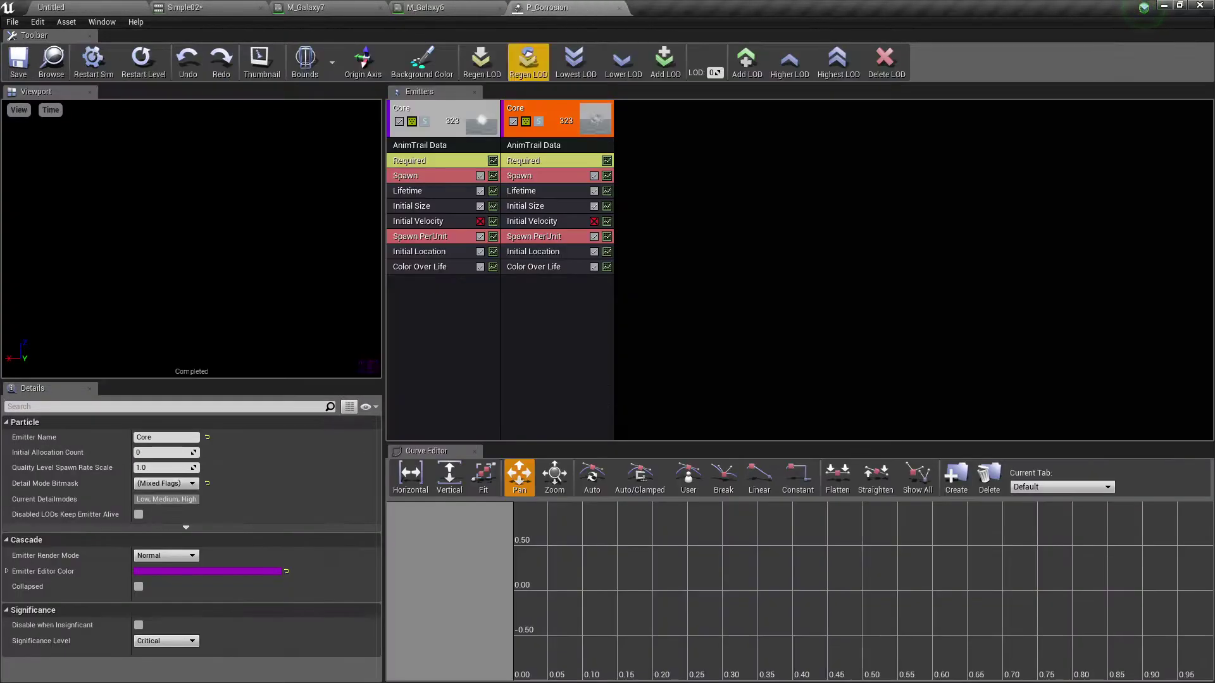
left_click(432, 160)
left_click(443, 110)
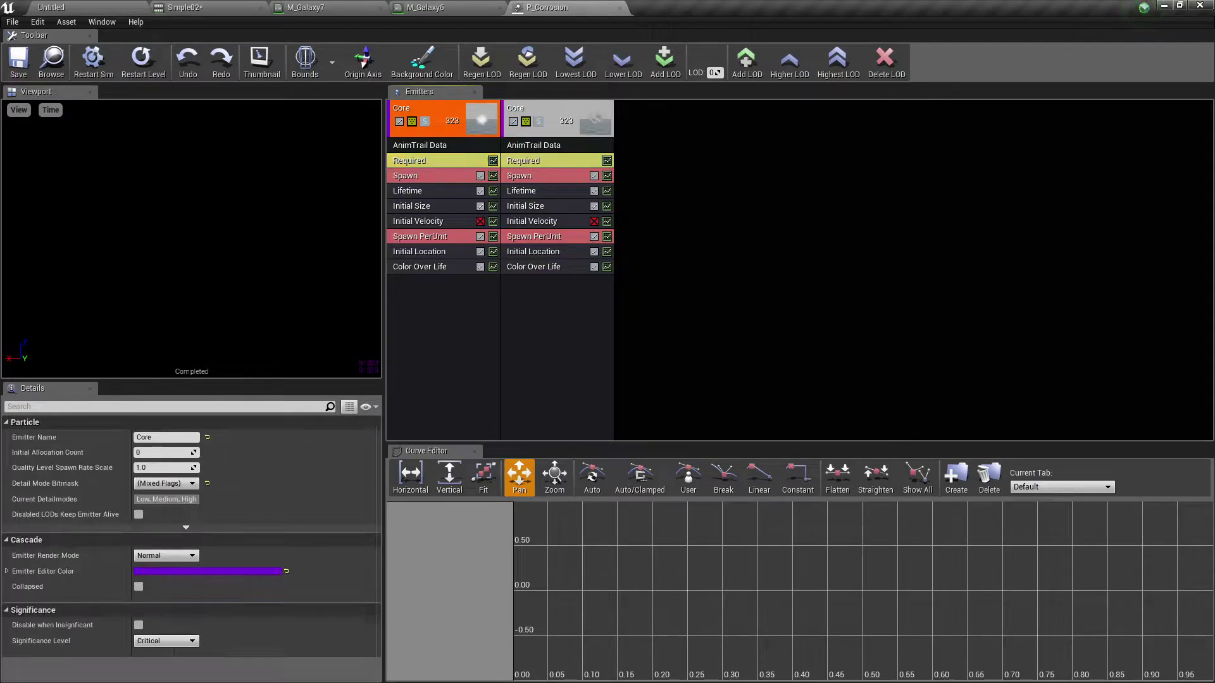
left_click(425, 121)
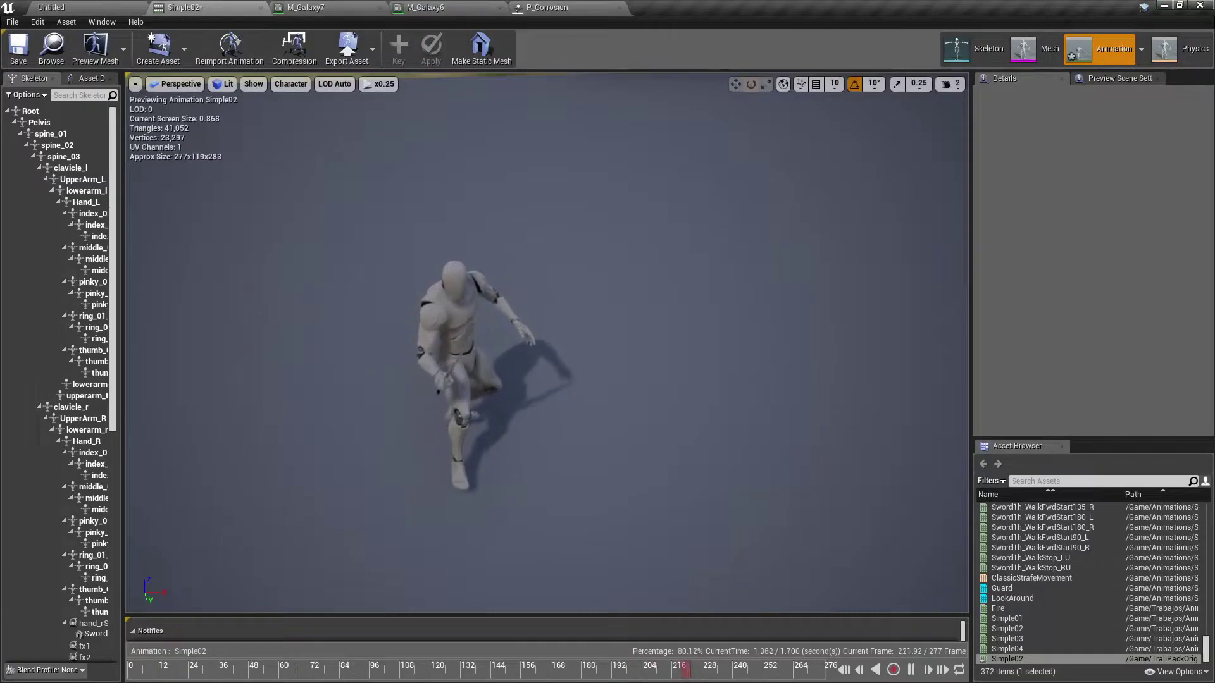
left_click_drag(546, 615, 547, 463)
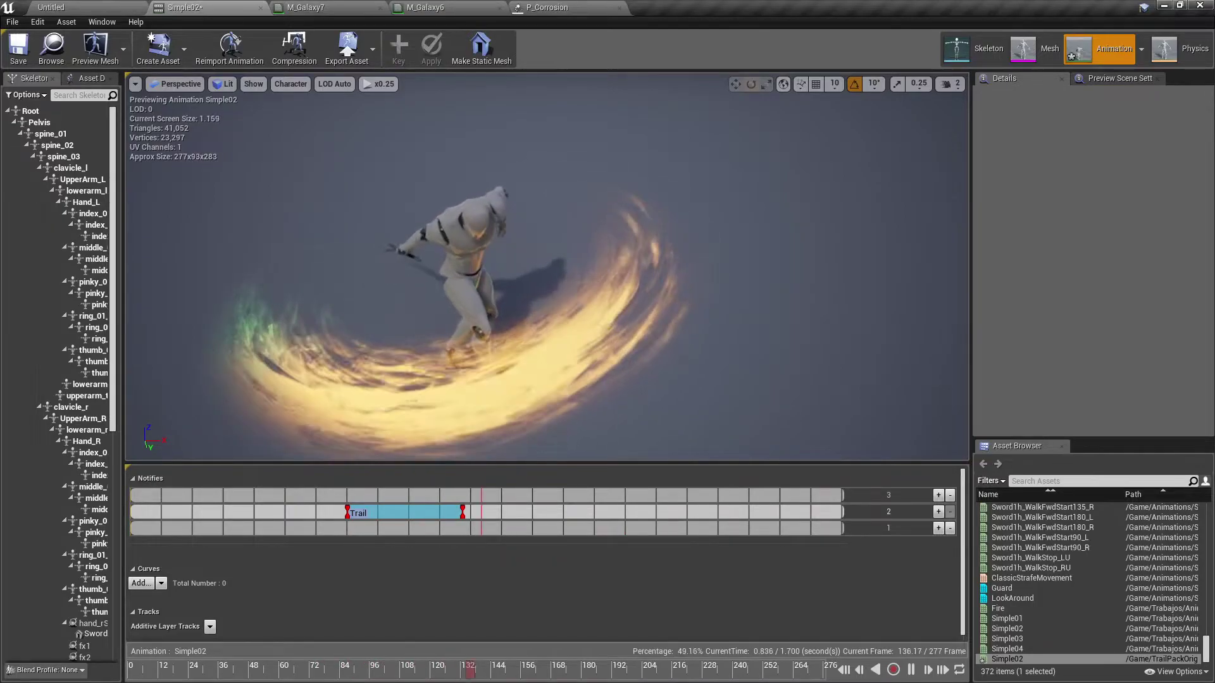
Step: Place the P_Corrosion editor beside Simple02, then compare the first Core emitter's Color Over Life points with the trail in the animation preview
left_click_drag(569, 8, 331, 8)
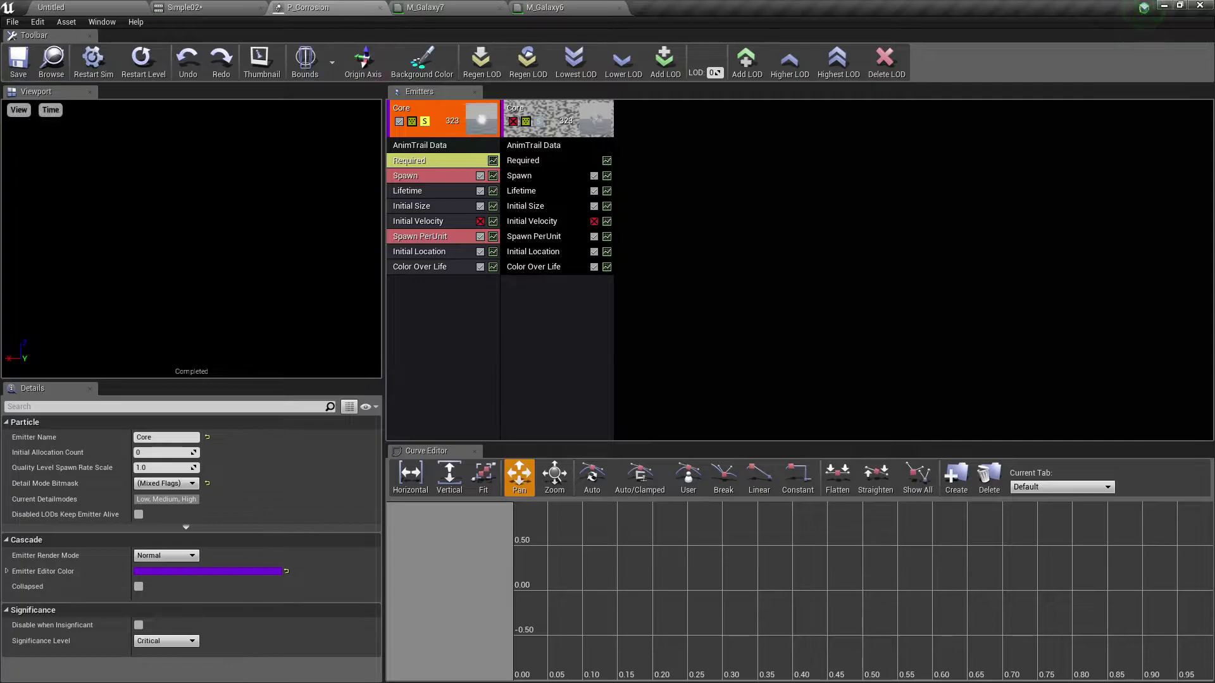
left_click(420, 267)
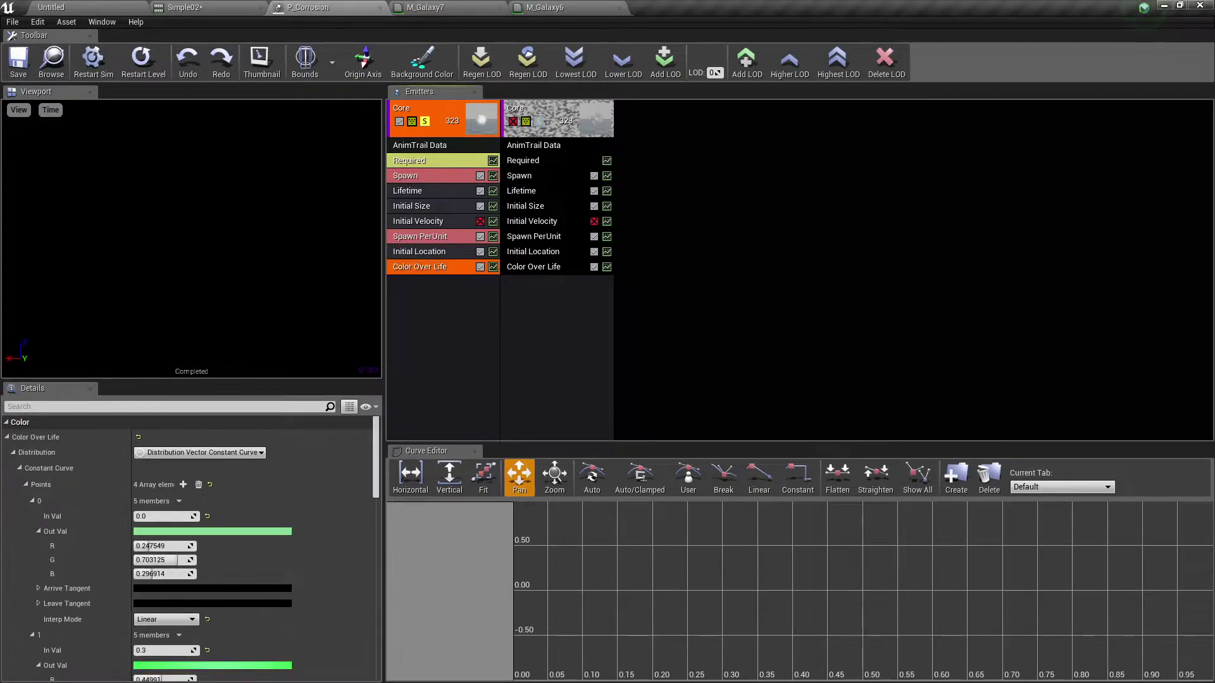
scroll(190, 528, "down", 2)
scroll(190, 507, "down", 3)
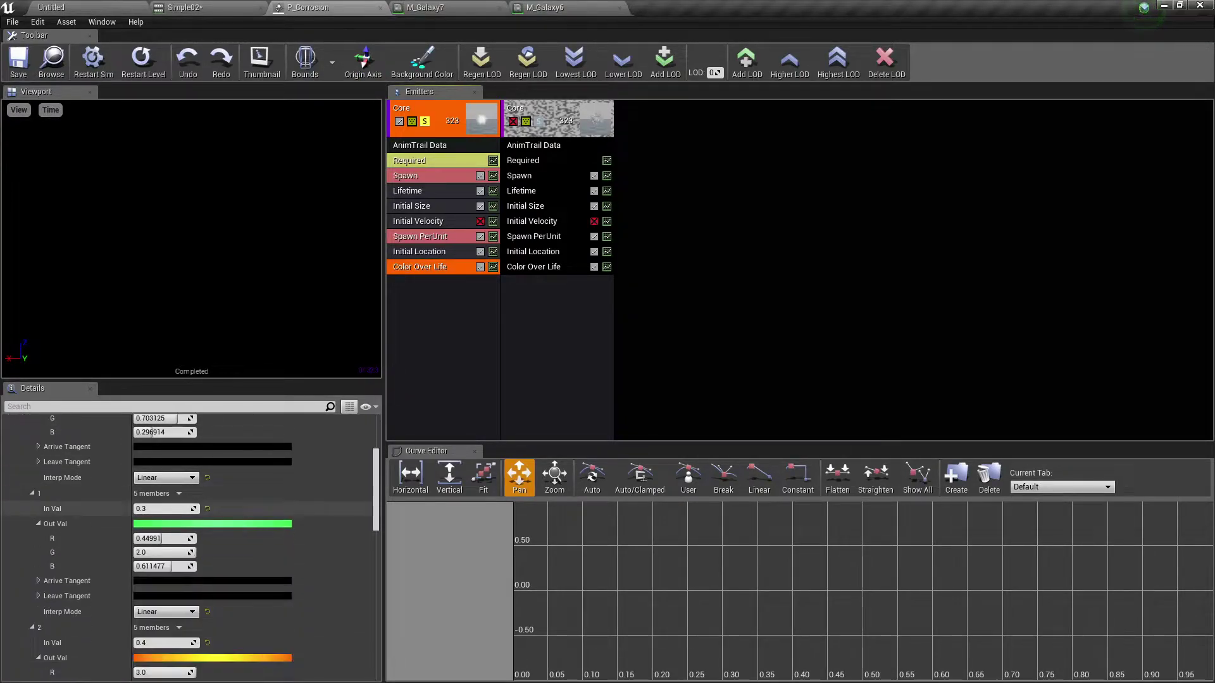
scroll(162, 539, "down", 5)
scroll(190, 548, "up", 2)
scroll(189, 544, "up", 2)
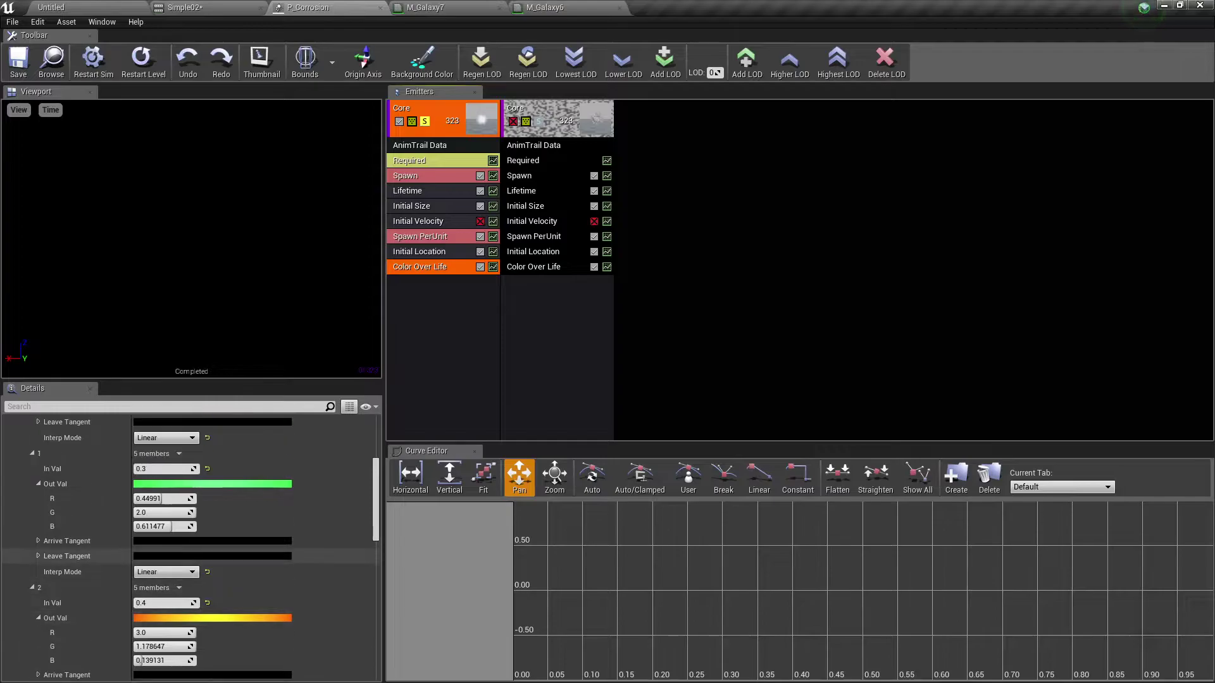
left_click(243, 7)
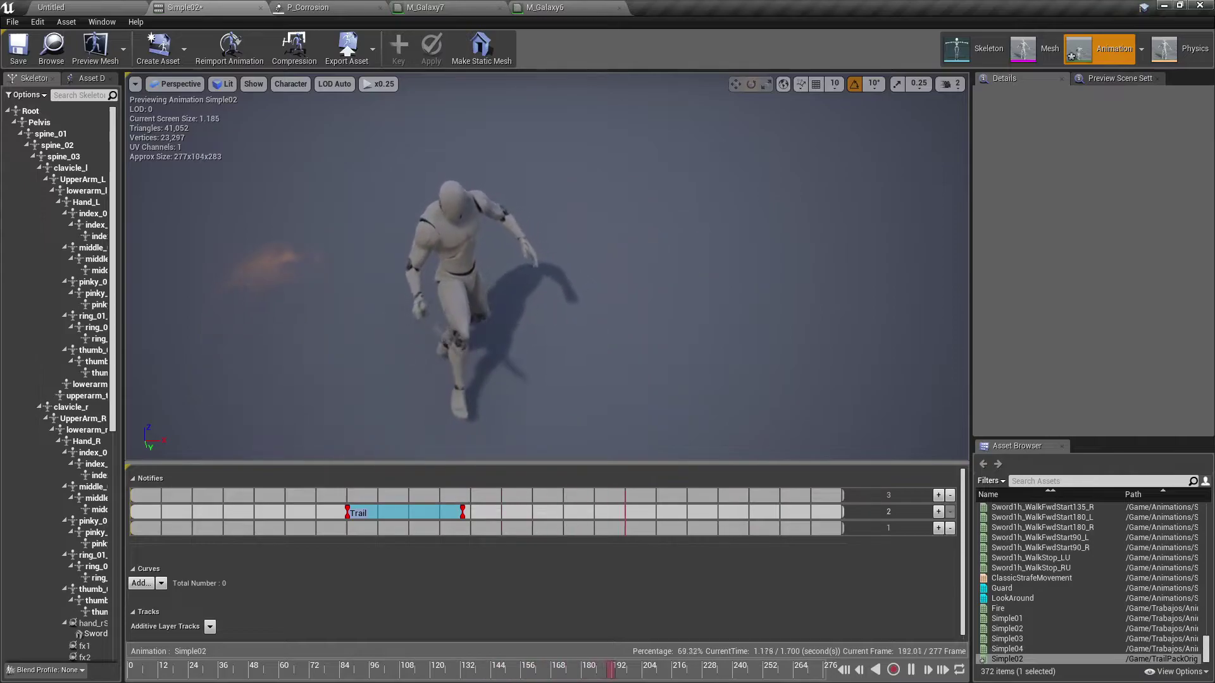
left_click(329, 8)
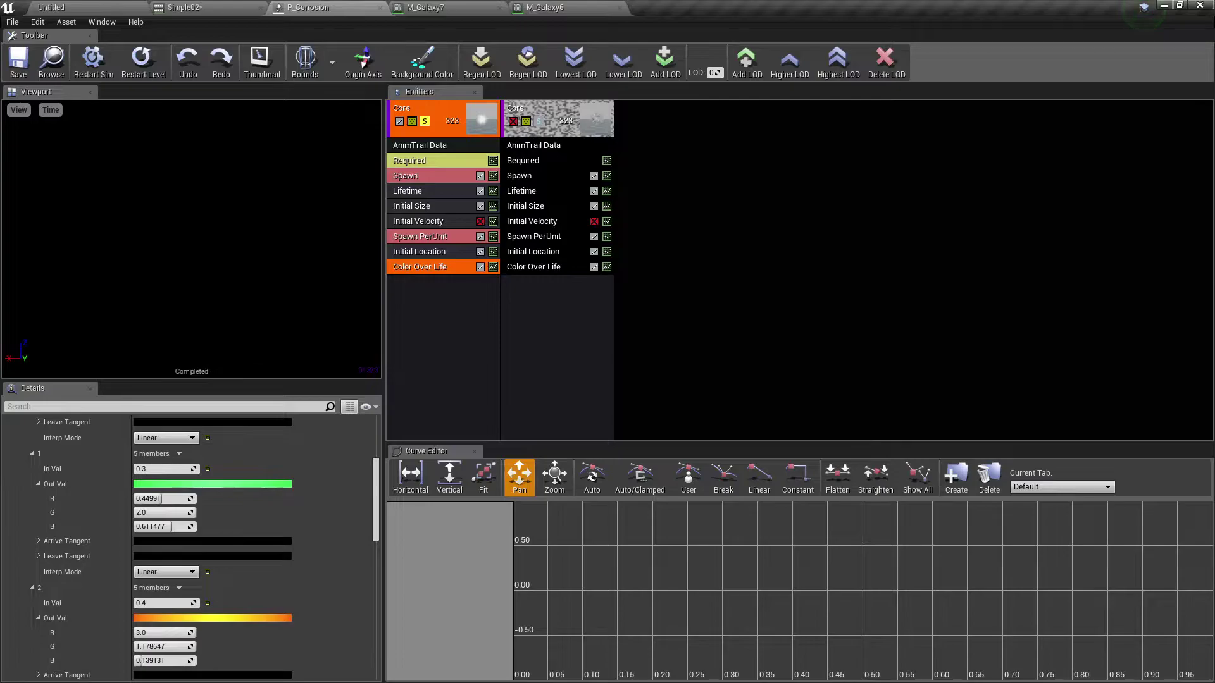
Step: Turn off solo on the first Core emitter and open the M_Galaxy7 material from the second Core emitter's Required module
left_click(424, 121)
left_click(532, 160)
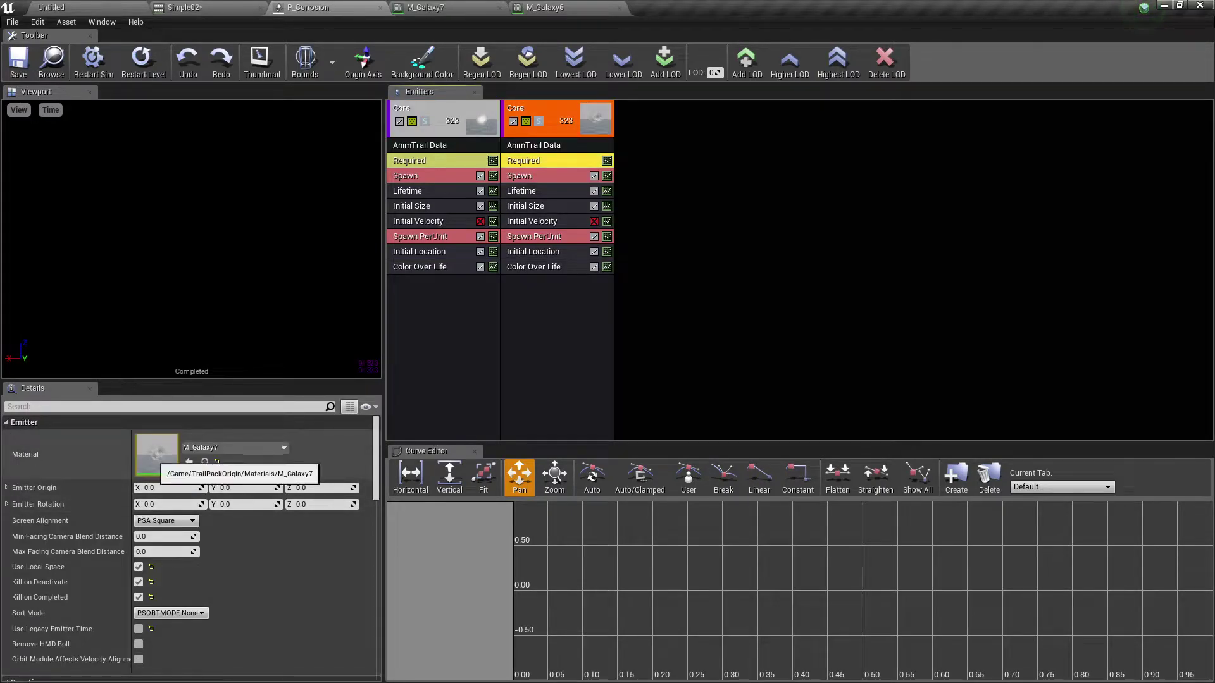
double_click(157, 454)
Step: Delete the "distortion control" comment box around the Rotator-driven Texture Samples in M_Galaxy7
right_click_drag(594, 179, 913, 144)
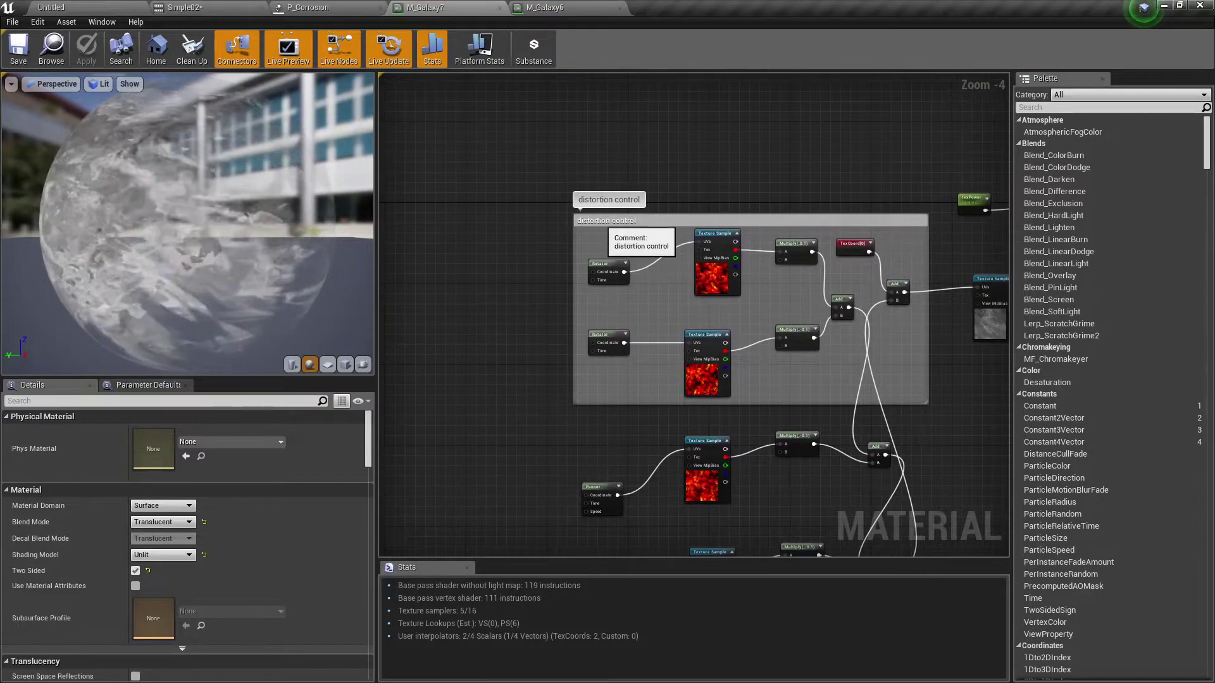
left_click(606, 220)
key("Delete")
Step: Inspect the main Texture Sample's T_Galaxy02 texture at full size and close the texture
right_click_drag(752, 191, 453, 95)
scroll(380, 153, "down", 1)
scroll(572, 184, "up", 2)
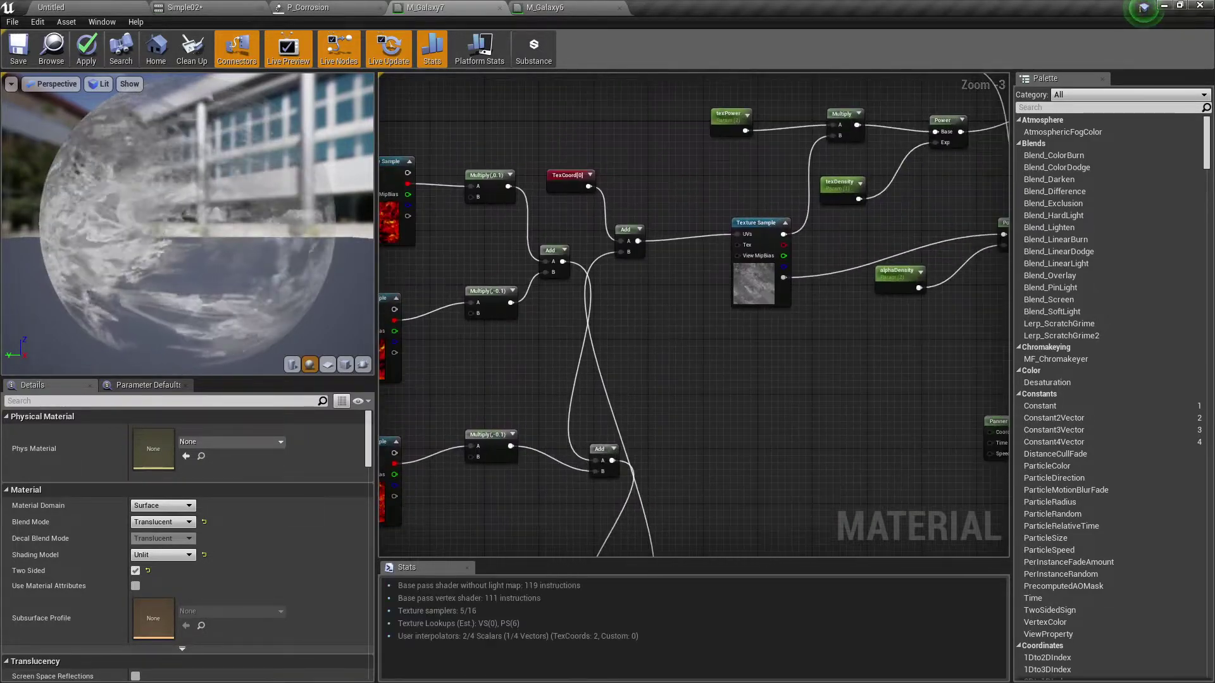
scroll(766, 272, "up", 1)
left_click(762, 272)
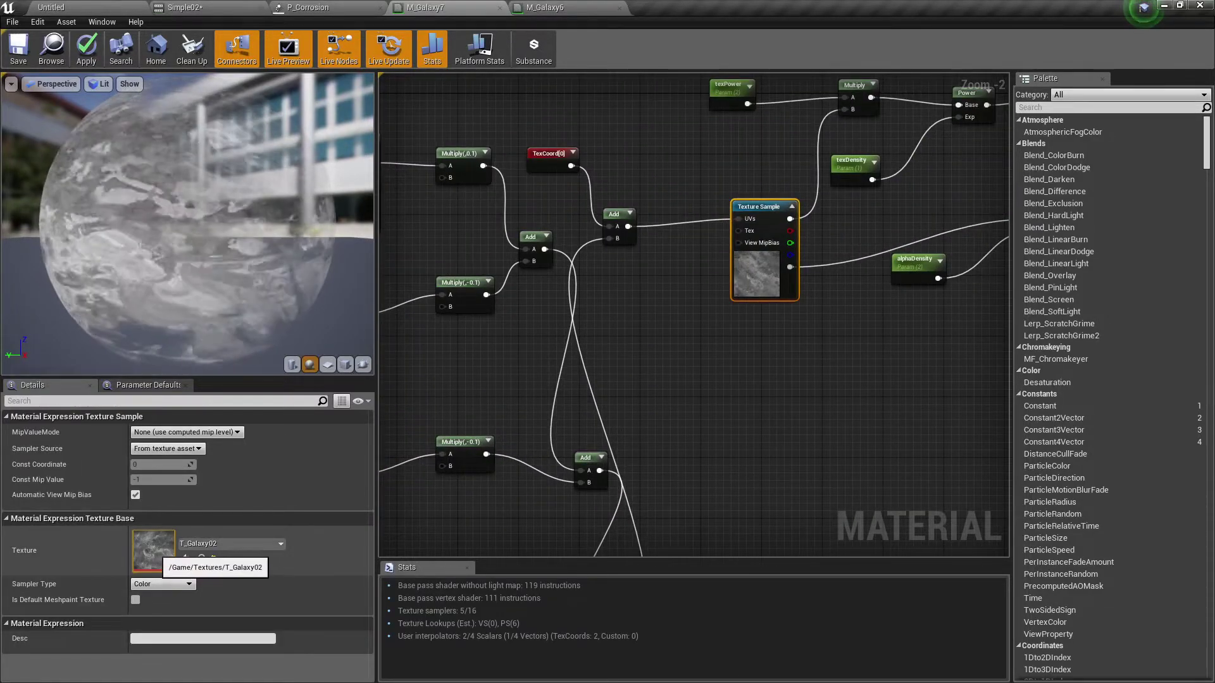
double_click(153, 551)
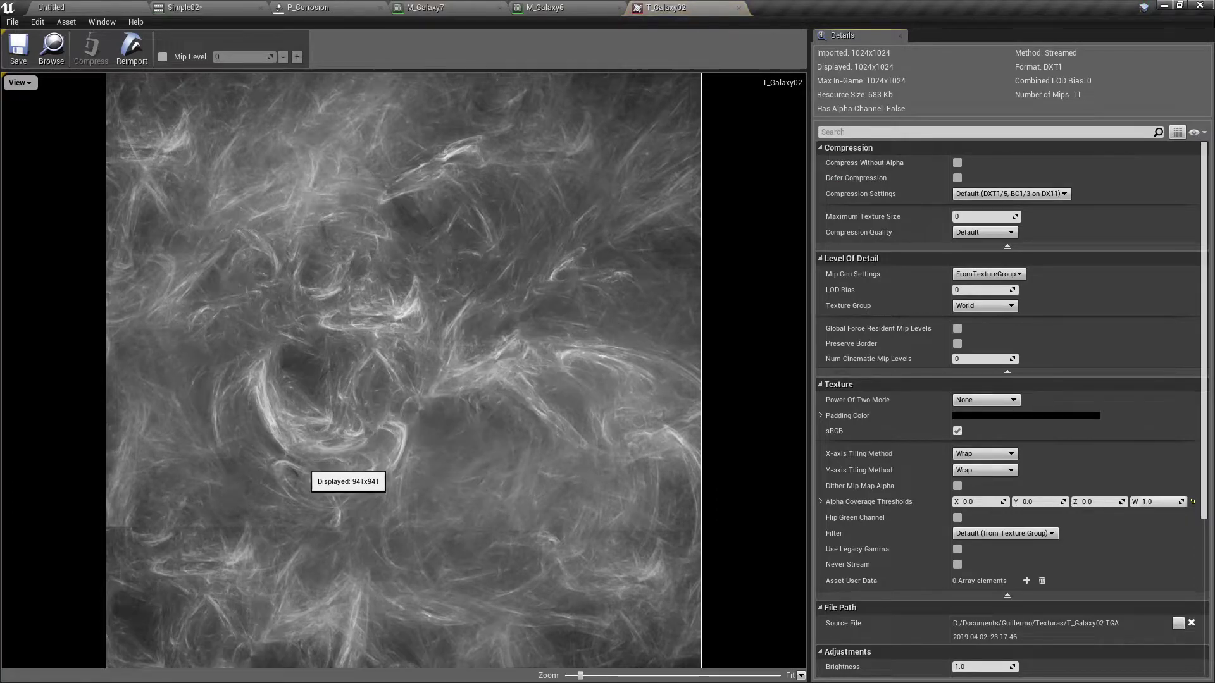
left_click(738, 7)
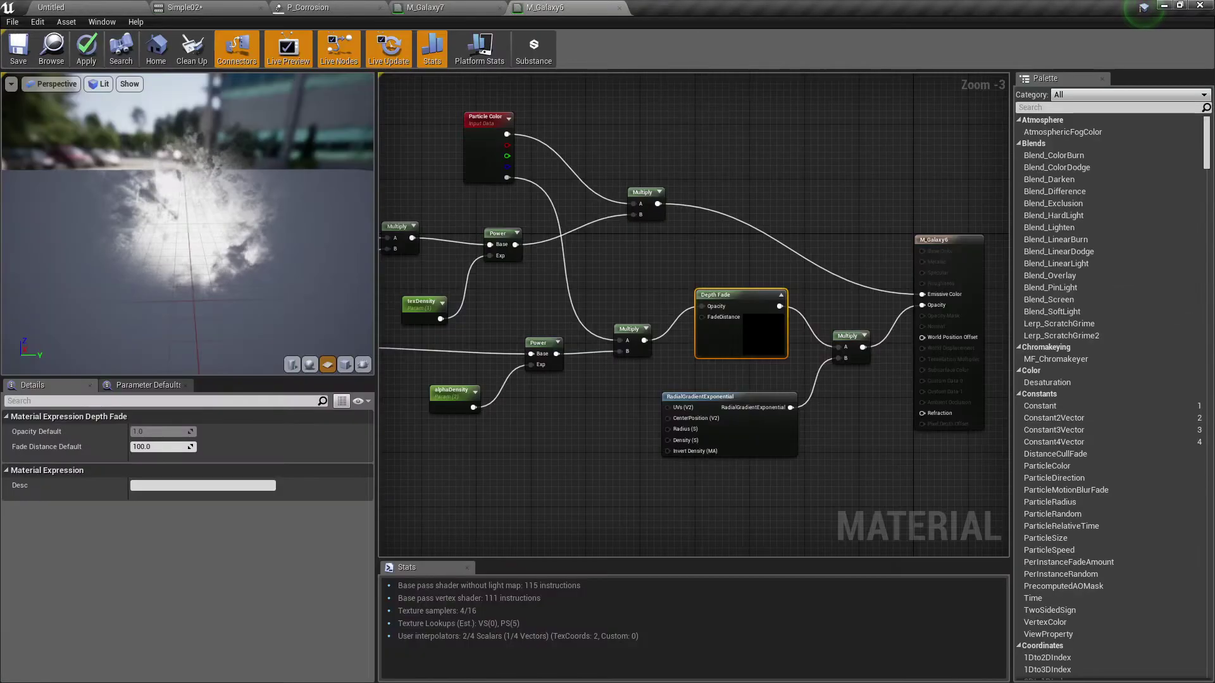
Step: Return to M_Galaxy7 and show its material preview on a plane
left_click(51, 7)
left_click(487, 9)
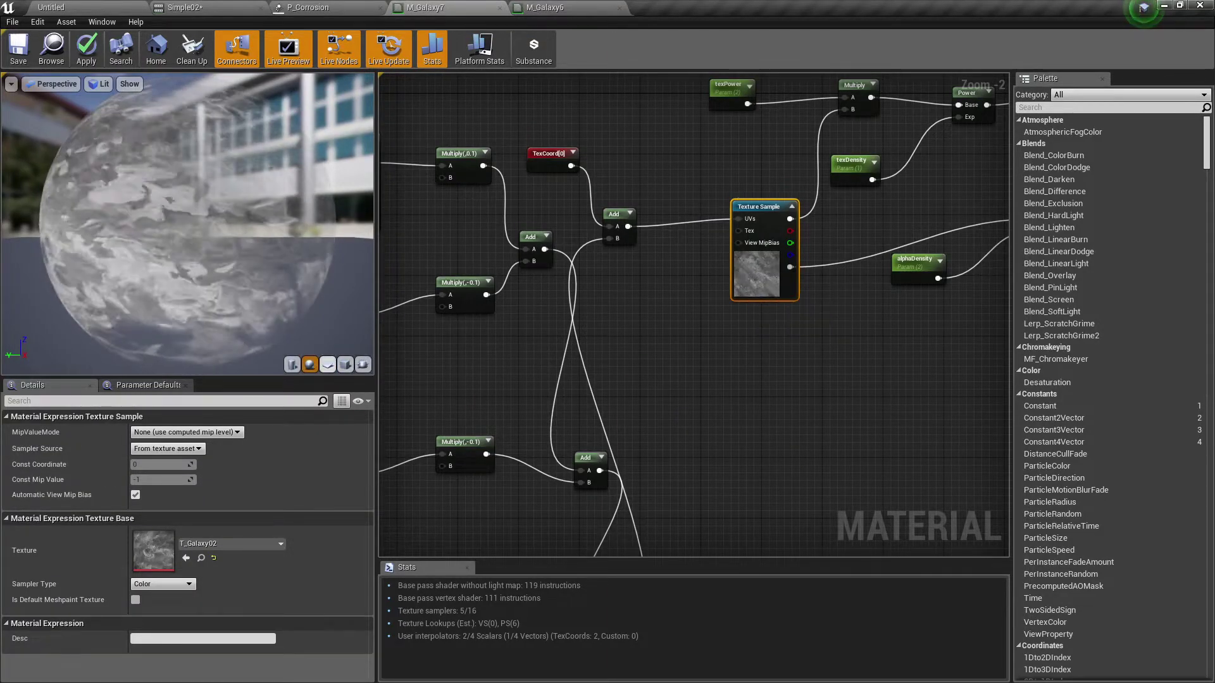
left_click(328, 364)
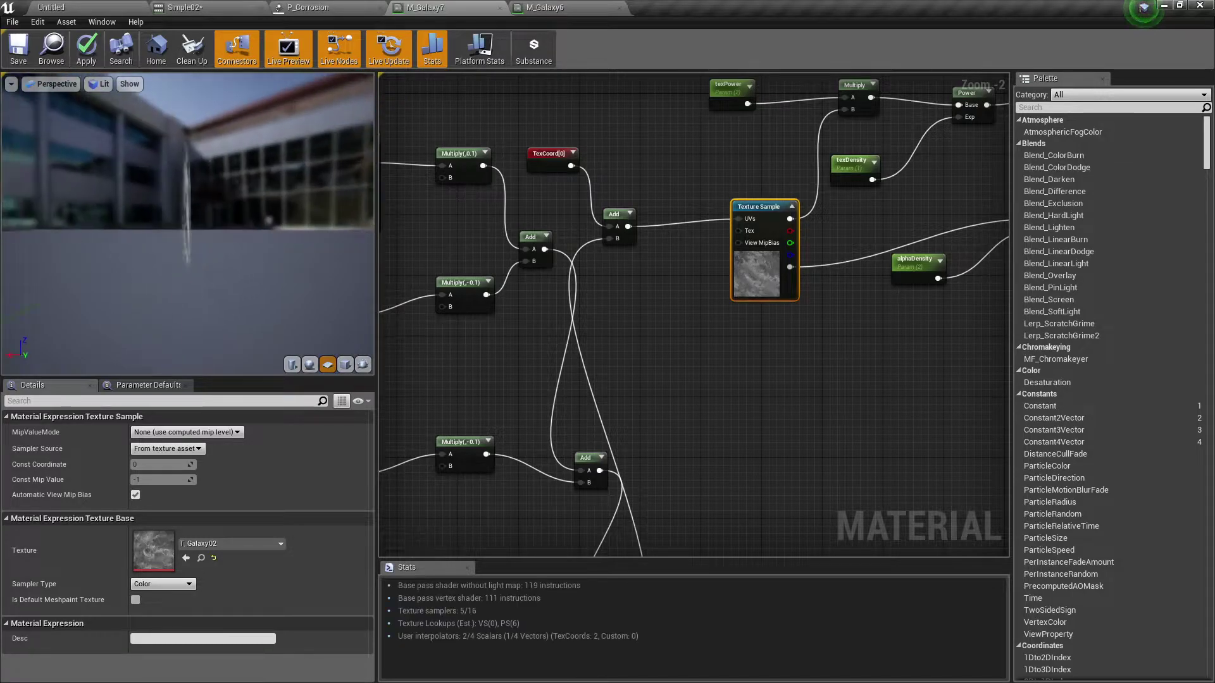
Step: Examine the Fire_Tile_MaskTest Texture Samples driven by Rotators and Panners that are added together to distort the main texture
right_click_drag(685, 337, 984, 353)
left_click(638, 231)
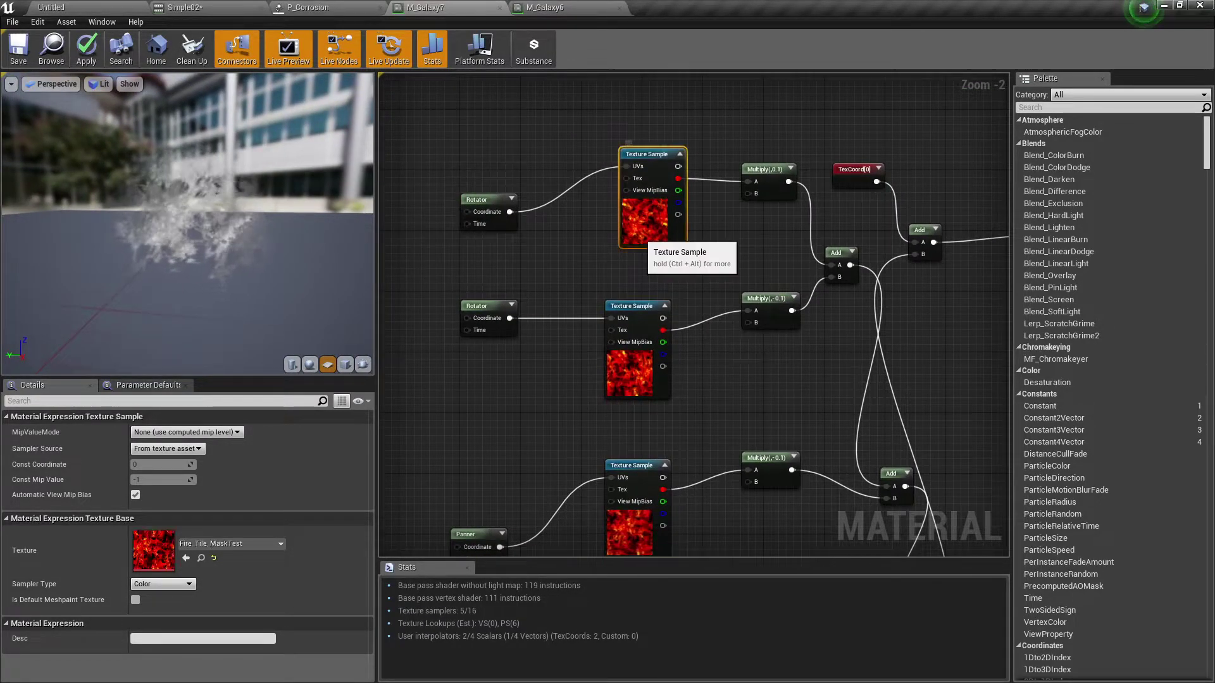
left_click(631, 382)
right_click_drag(628, 535, 663, 290)
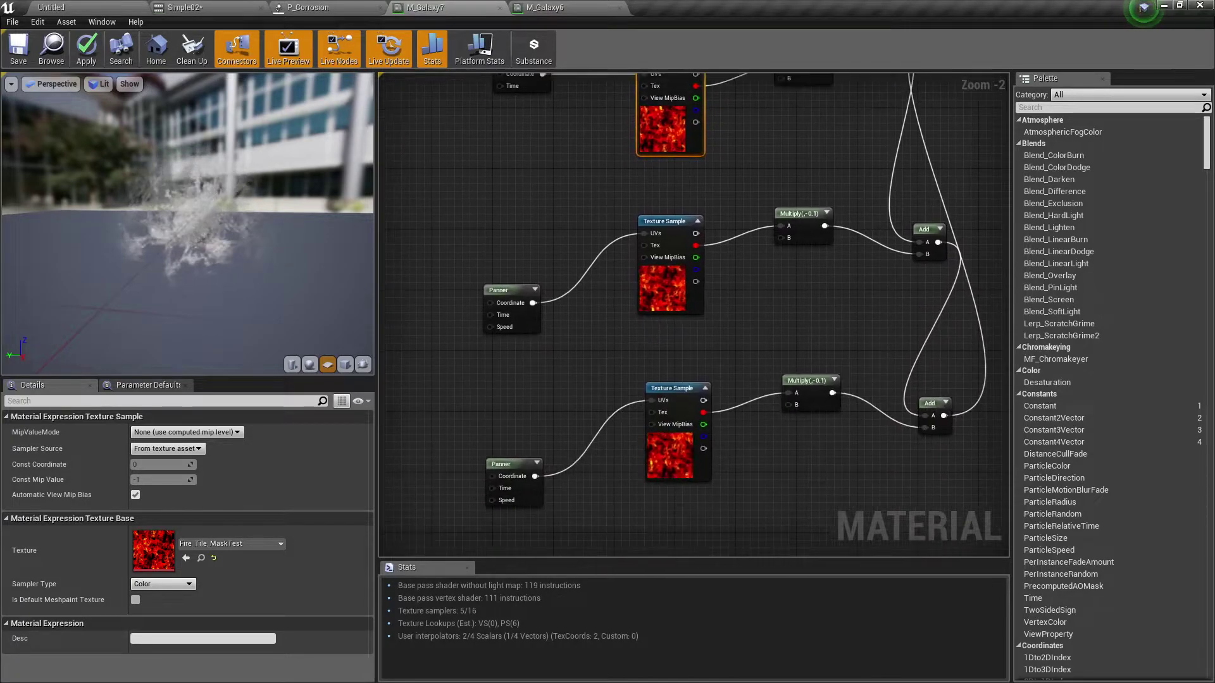
right_click_drag(812, 306, 562, 572)
right_click_drag(844, 309, 693, 398)
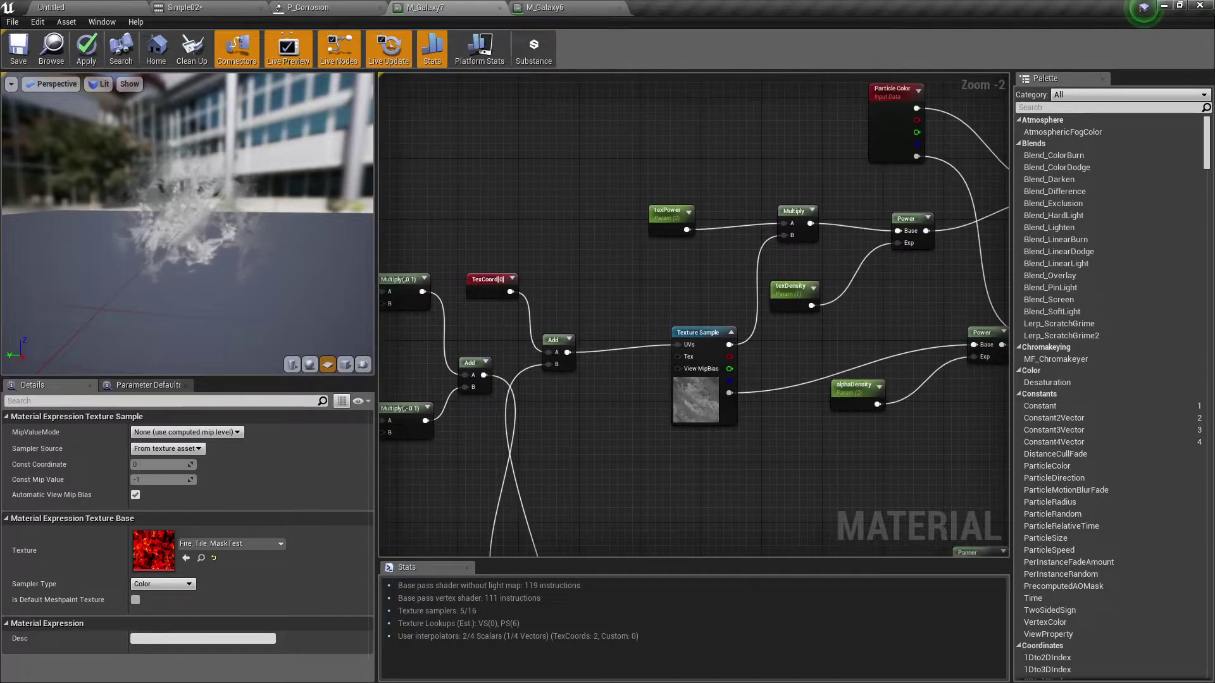
Step: Examine how the T_Galaxy02 Texture Sample feeds the texPower, texDensity and alphaDensity controls
left_click(698, 401)
right_click_drag(809, 362, 690, 415)
scroll(691, 416, "up", 1)
right_click_drag(775, 411, 748, 405)
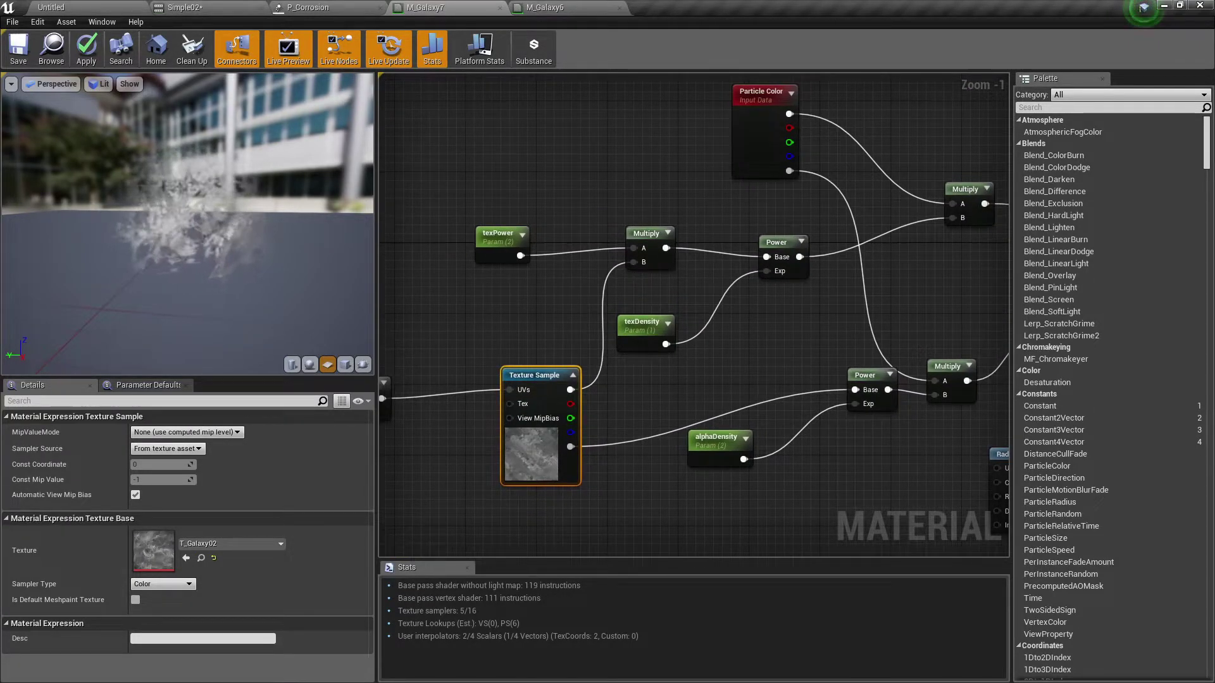
Step: Examine the panned T_PoisonAura Texture Sample in the final opacity Multiply, and view its texture at full size
right_click_drag(718, 457, 548, 310)
right_click_drag(701, 392, 560, 324)
right_click_drag(690, 209, 568, 173)
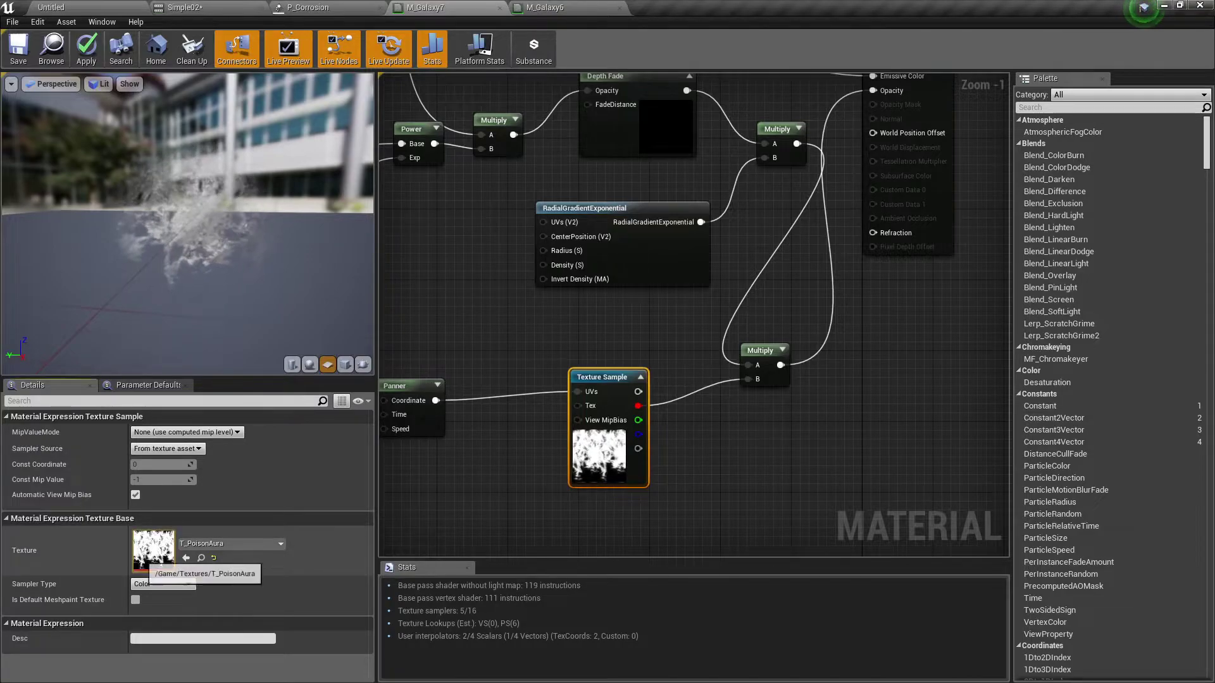
double_click(155, 560)
left_click(738, 7)
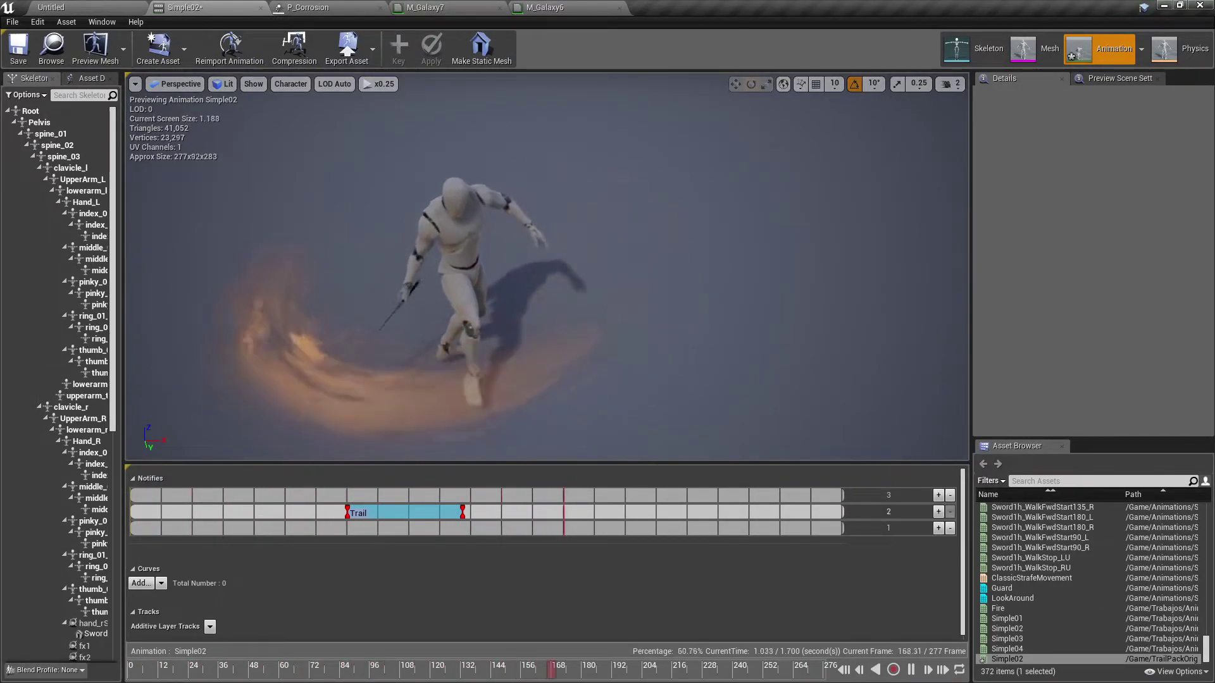
Step: Set the Simple02 animation playback speed to x0.1, preview the trail, and return to M_Galaxy7
left_click(369, 85)
left_click(377, 109)
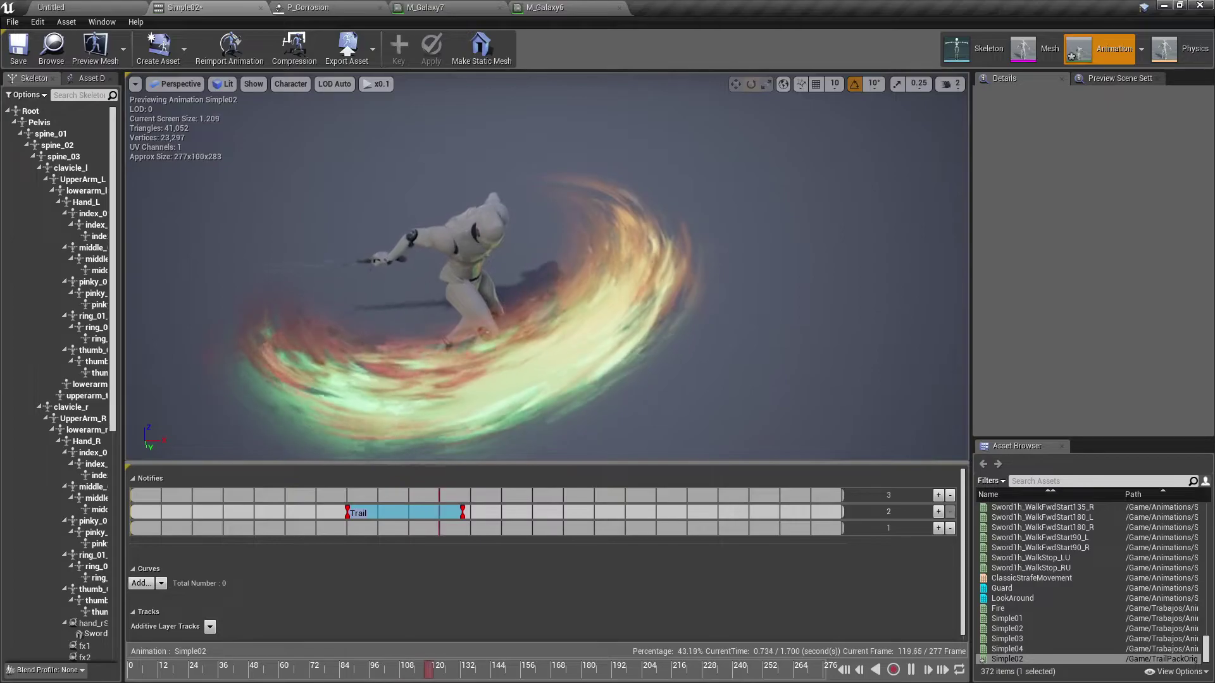
left_click(478, 9)
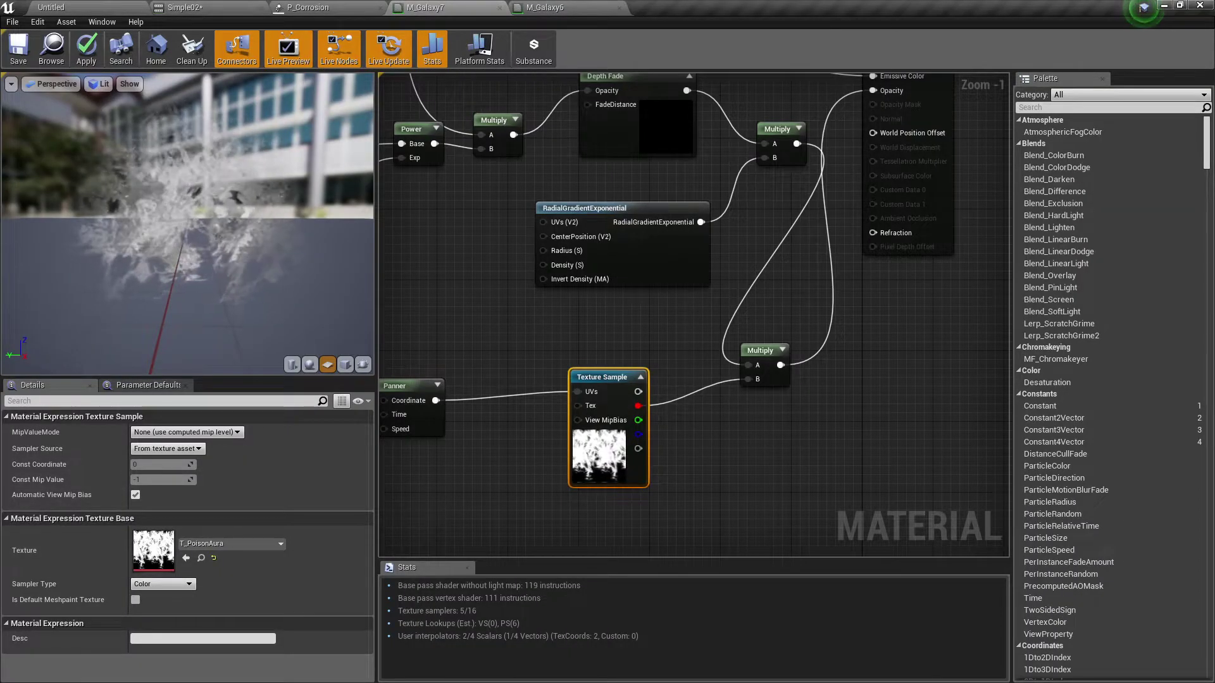
Step: Shift the Multiply node that combines Depth Fade and RadialGradientExponential slightly left
right_click_drag(780, 294, 757, 405)
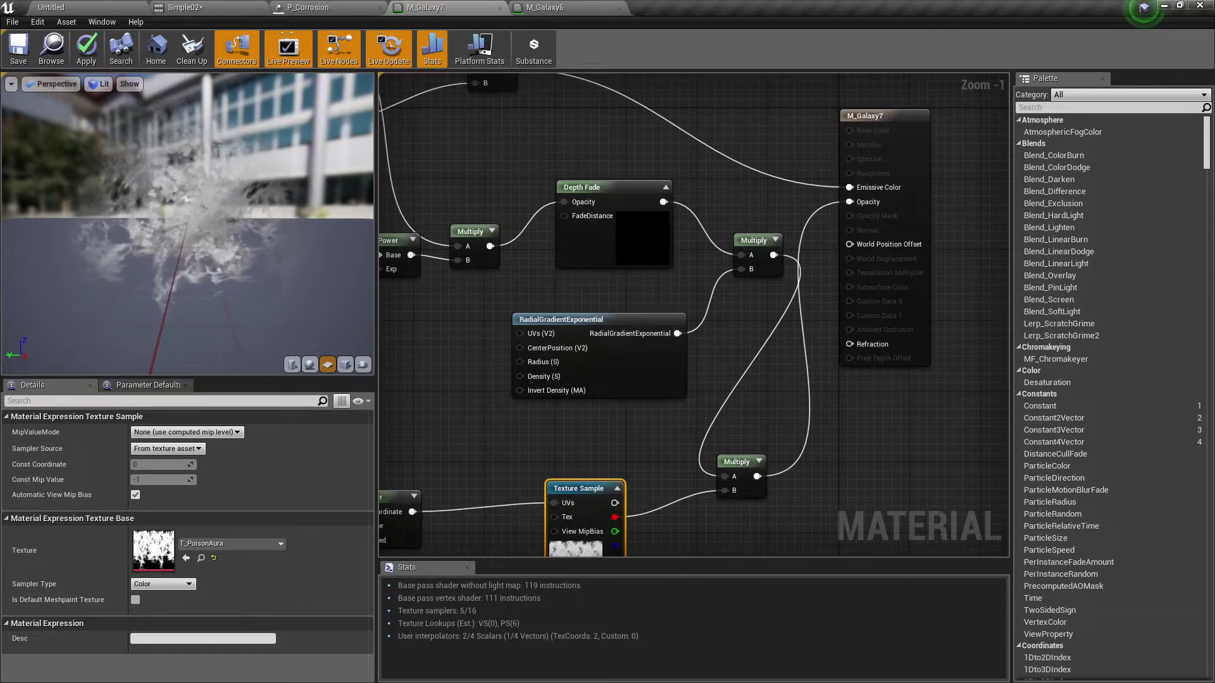
right_click_drag(683, 450, 738, 414)
scroll(778, 355, "down", 1)
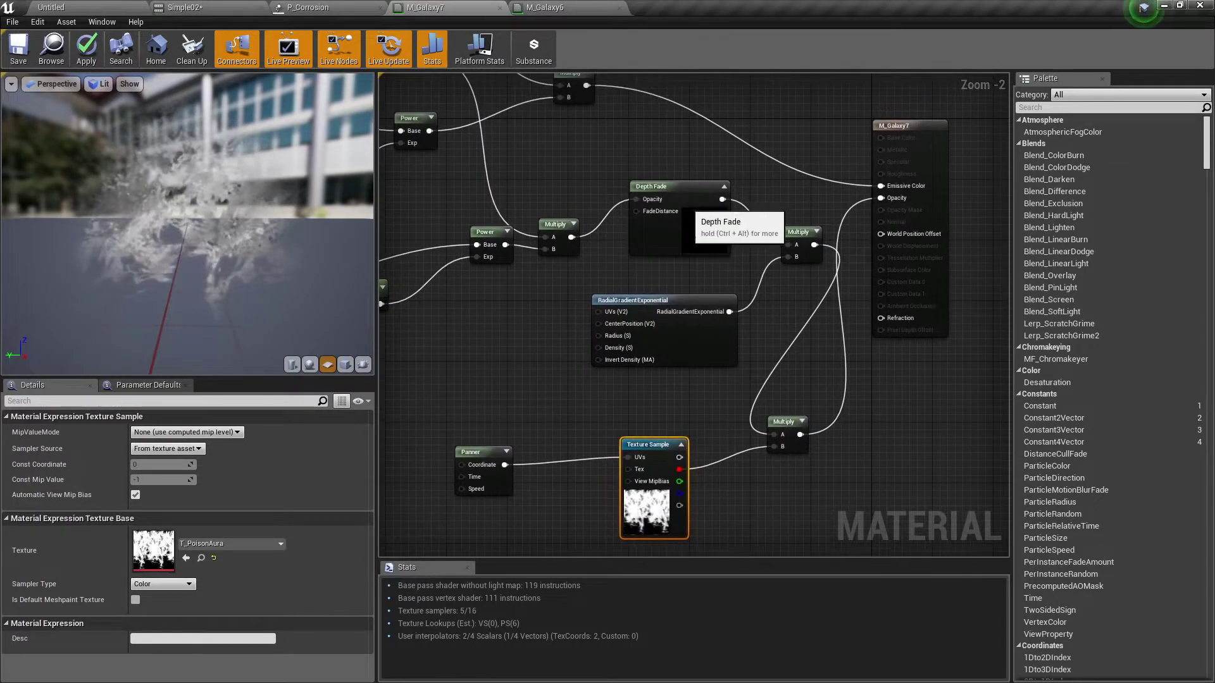
left_click(784, 235)
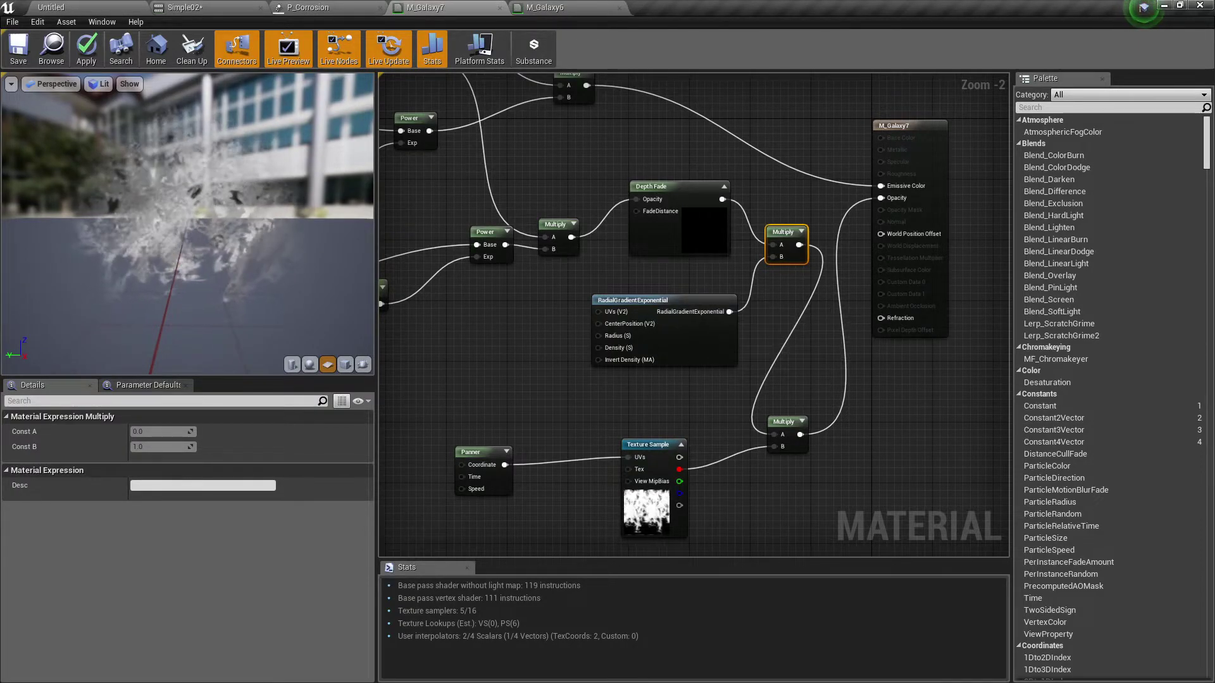
Step: Review the whole M_Galaxy7 graph, from the distortion textures to the final opacity Multiply
right_click_drag(709, 141, 931, 353)
right_click_drag(438, 272, 663, 203)
scroll(631, 446, "down", 2)
right_click_drag(716, 485, 722, 319)
scroll(754, 323, "down", 1)
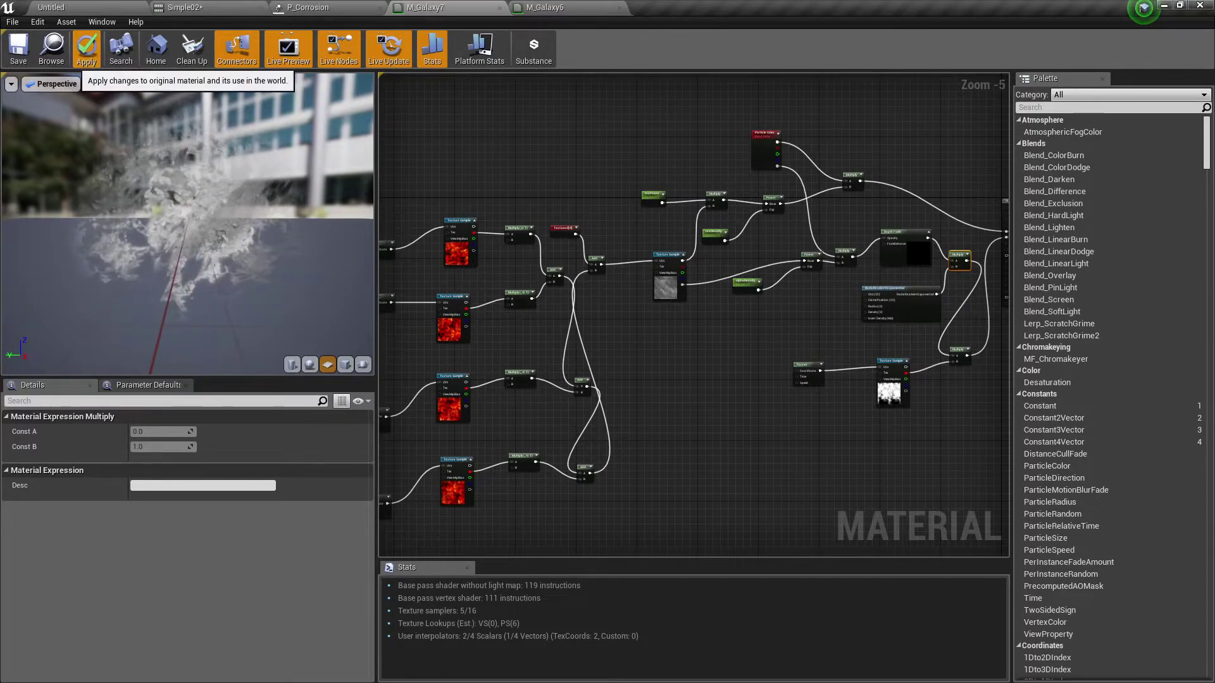
Step: Apply the M_Galaxy7 changes and examine the Required and AnimTrail Data settings of P_Corrosion's first Core emitter
left_click(86, 49)
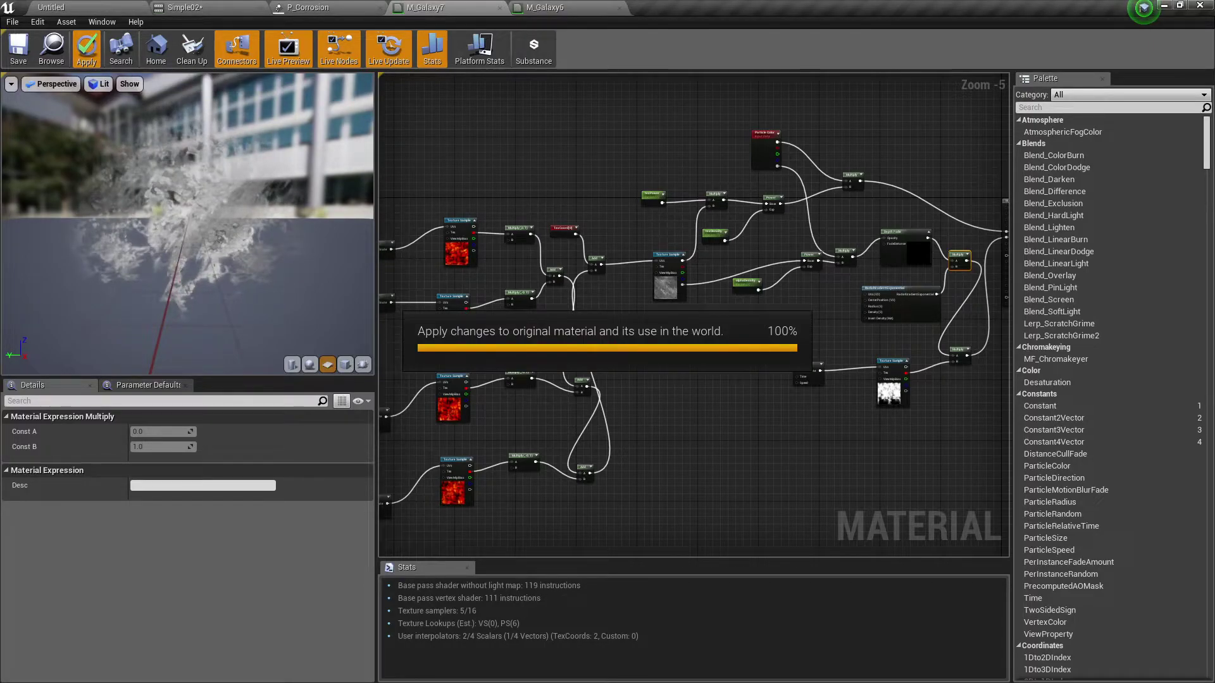
left_click(320, 7)
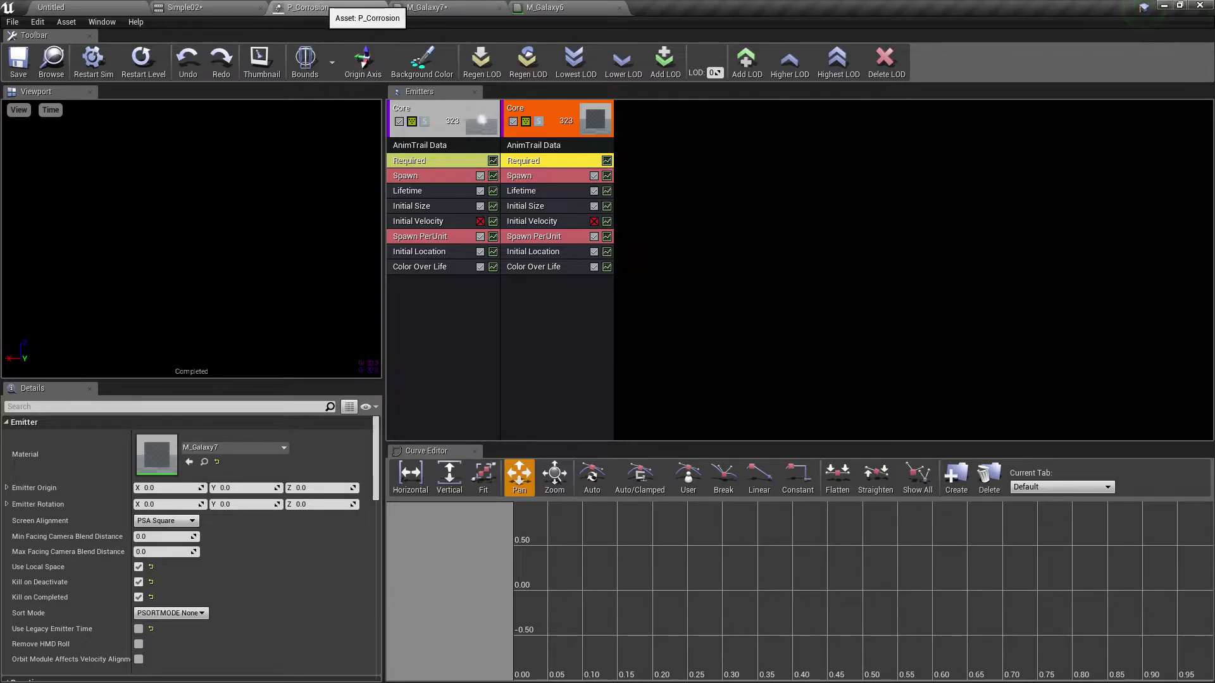
left_click(432, 160)
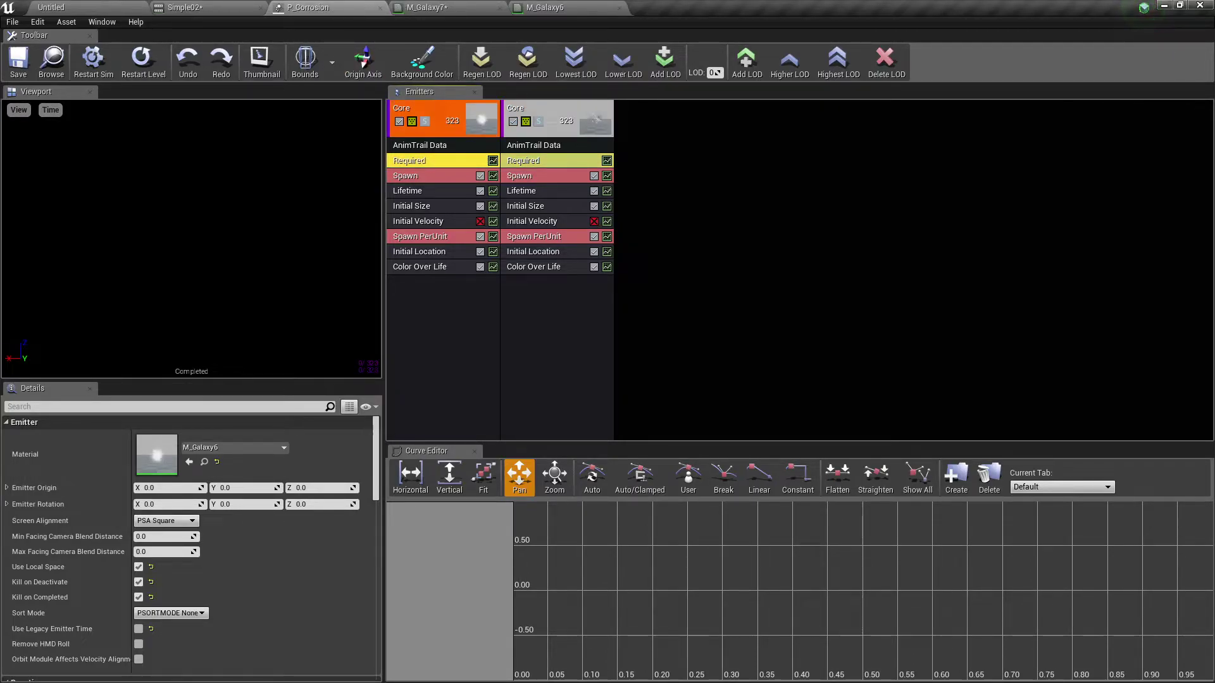
left_click(432, 145)
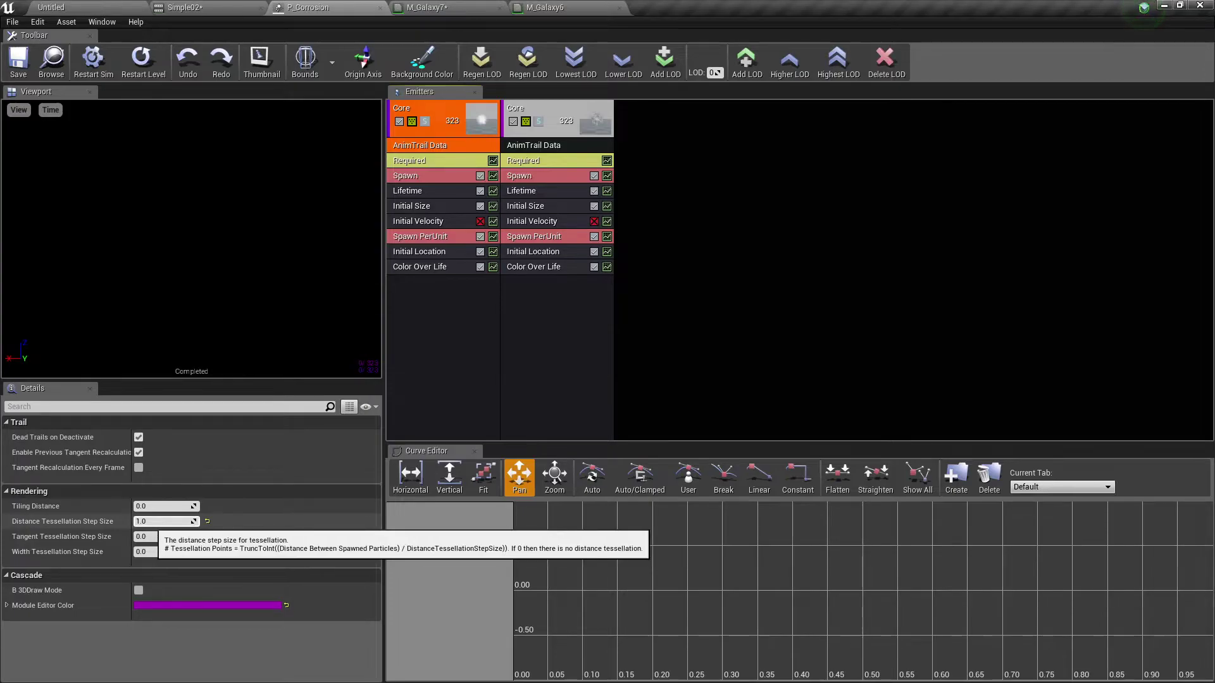
Step: Add a new particle sprite emitter to P_Corrosion and give it AnimTrail type data
left_click(664, 126)
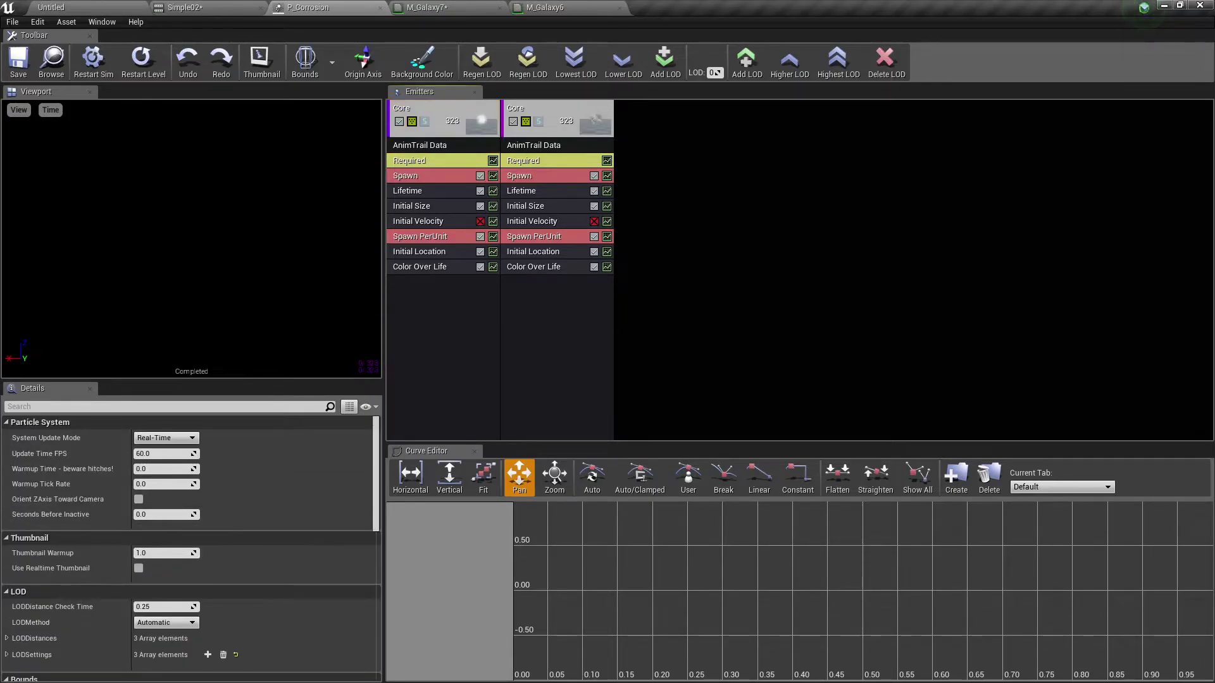
right_click(664, 124)
left_click(715, 129)
left_click(658, 126)
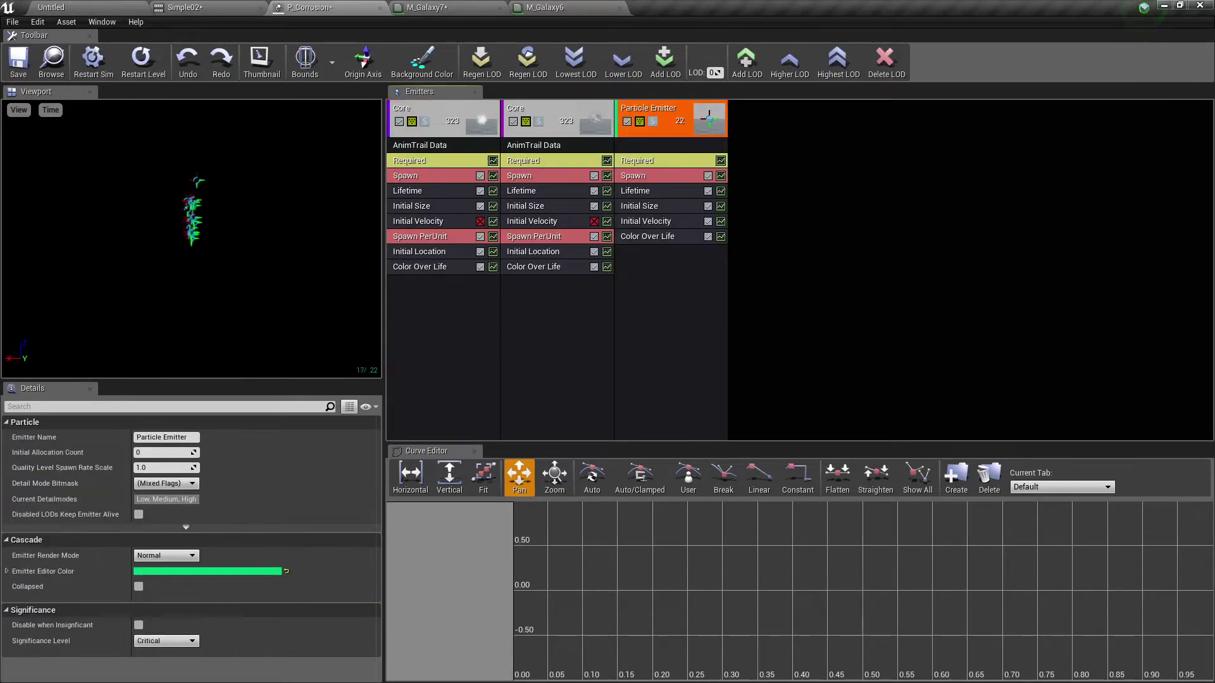
right_click(653, 147)
mouse_move(677, 154)
mouse_move(690, 190)
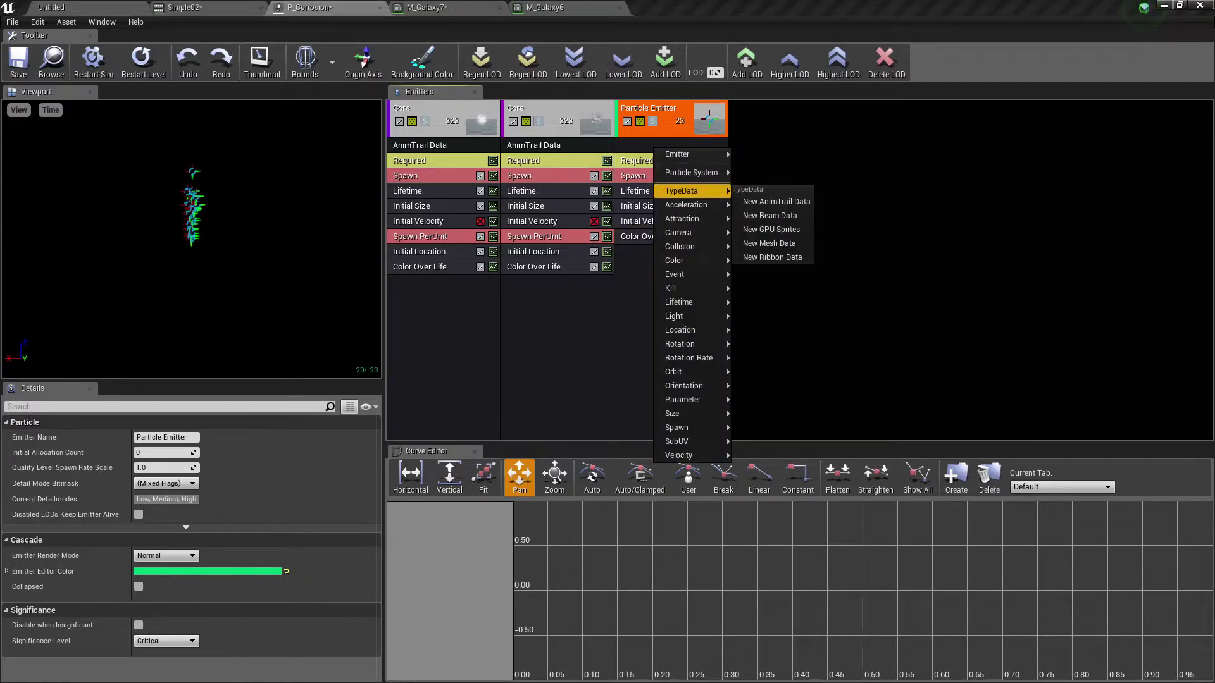
left_click(776, 201)
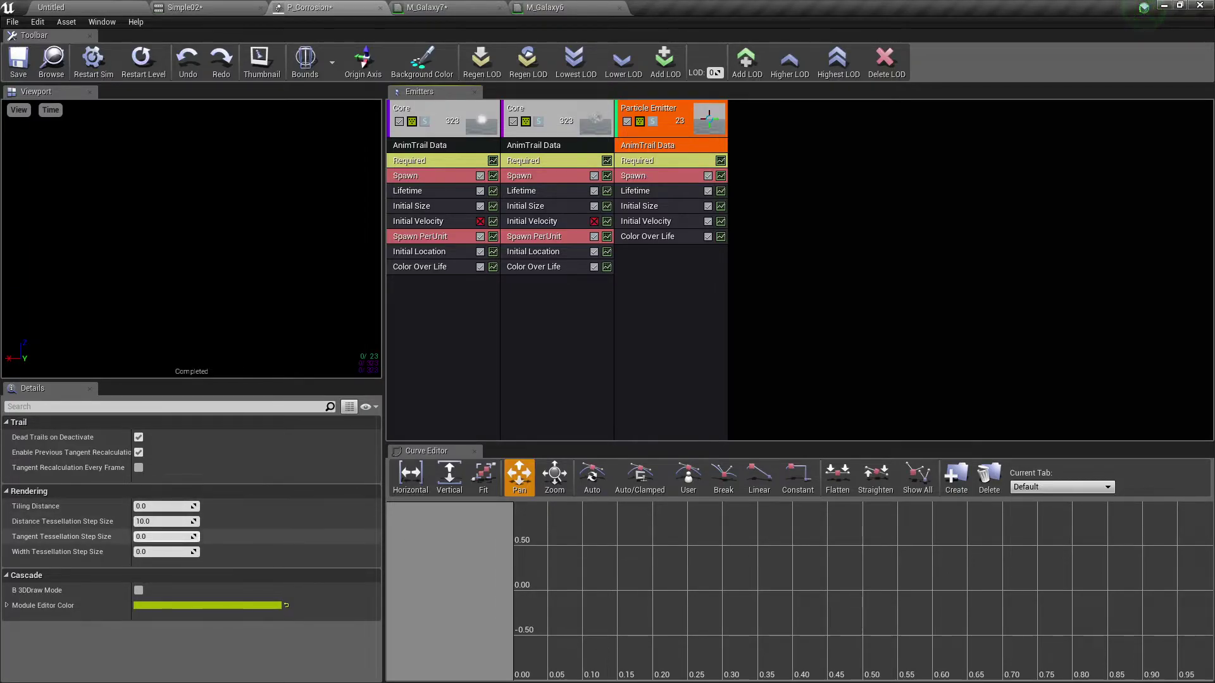
Step: Delete the newly added Particle Emitter from P_Corrosion
left_click(655, 114)
key("Delete")
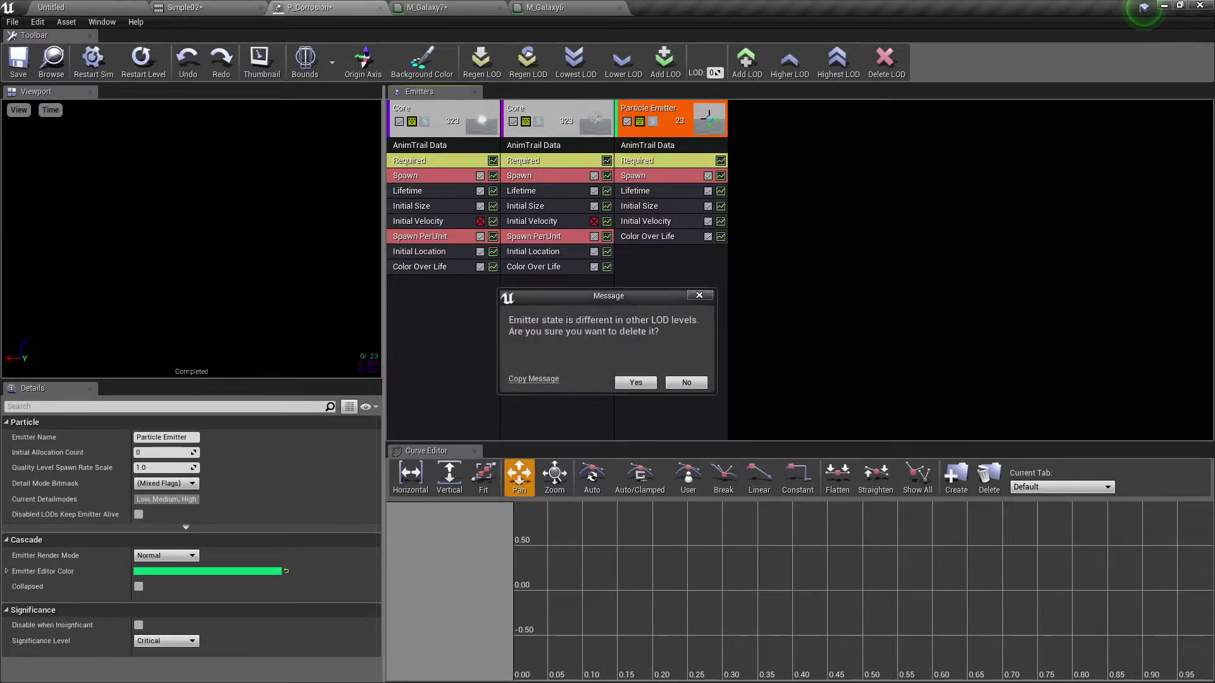
key("Return")
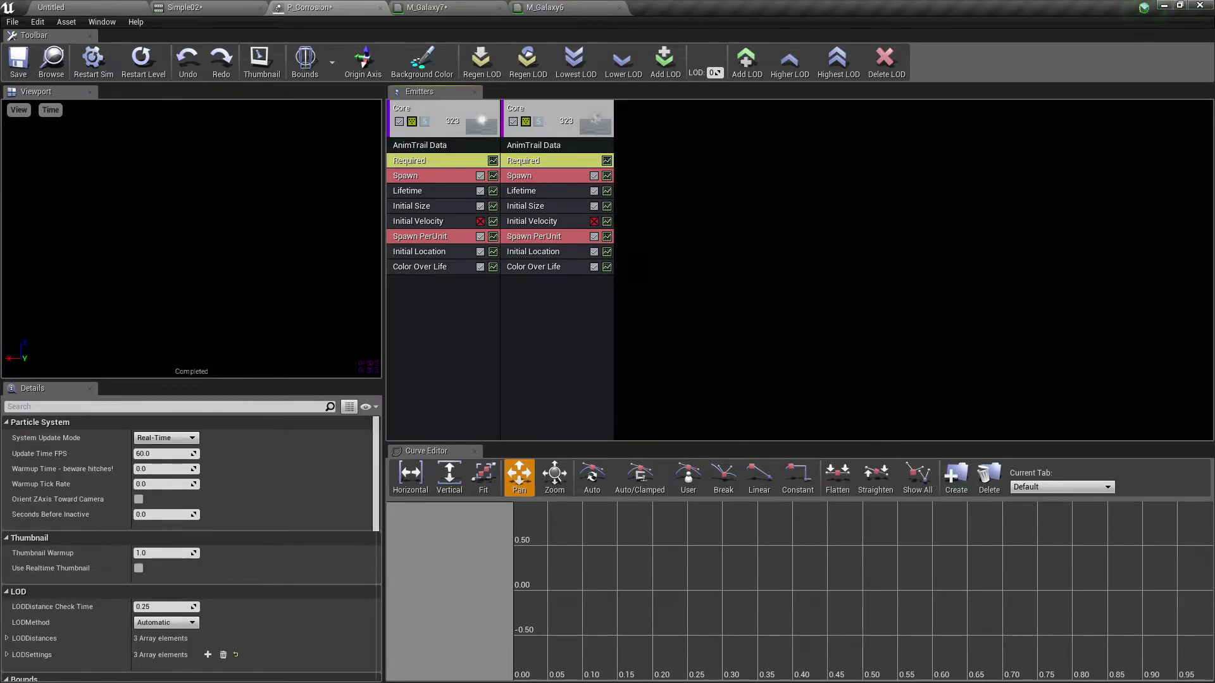
Step: Examine the first Core emitter's AnimTrail Data, Spawn PerUnit and Color Over Life settings
left_click(432, 145)
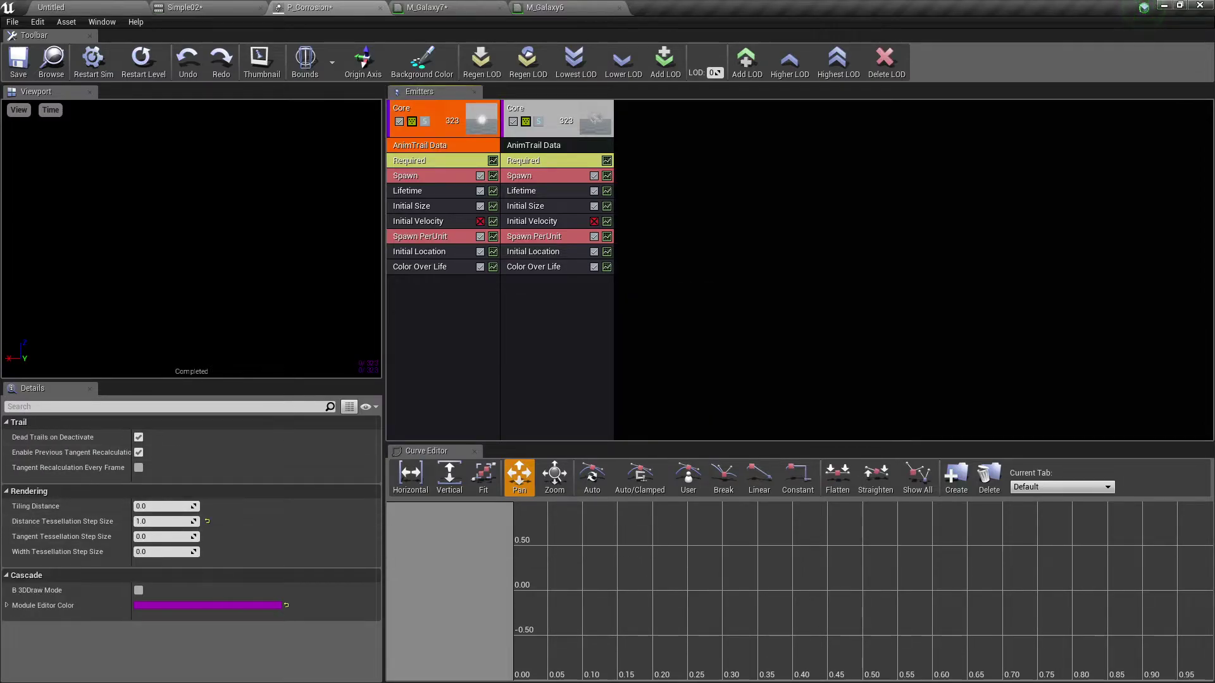
left_click(432, 236)
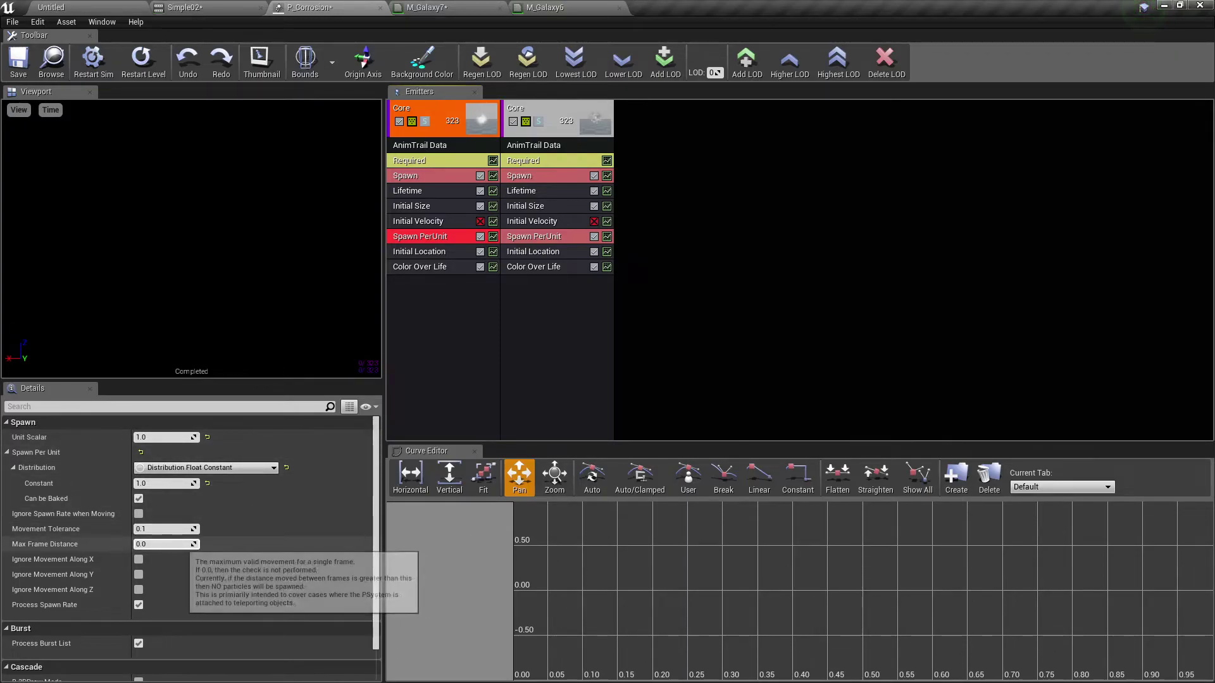
scroll(158, 543, "down", 2)
scroll(158, 543, "up", 2)
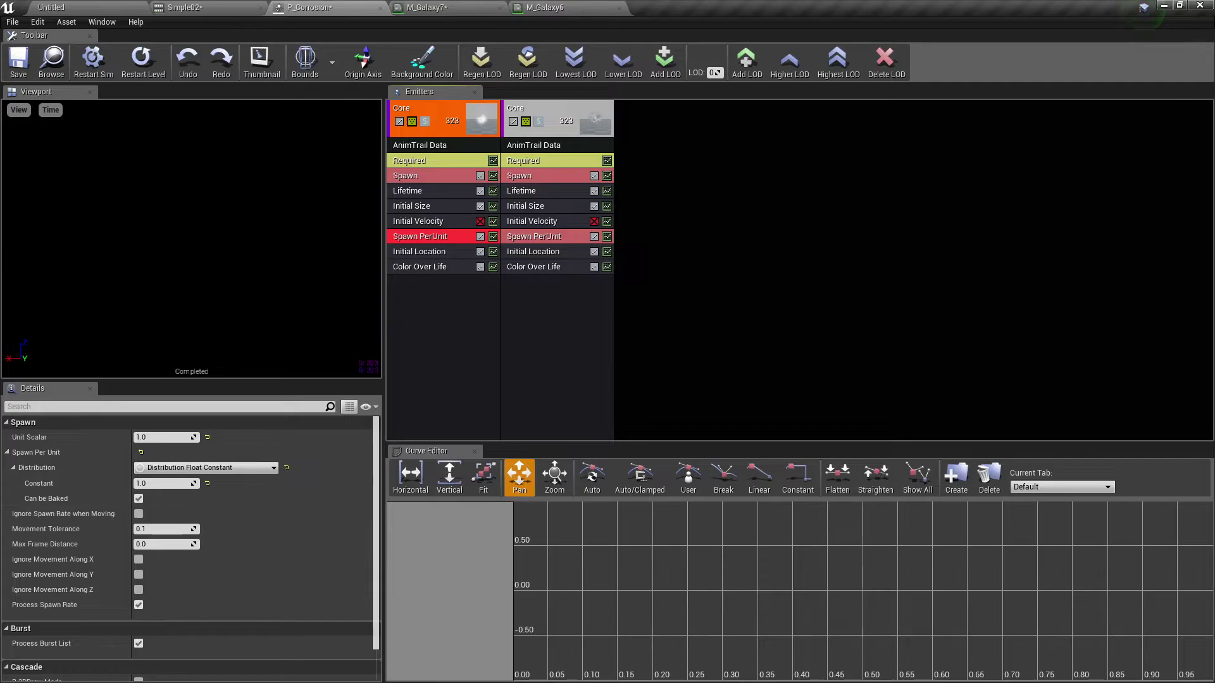
left_click(420, 266)
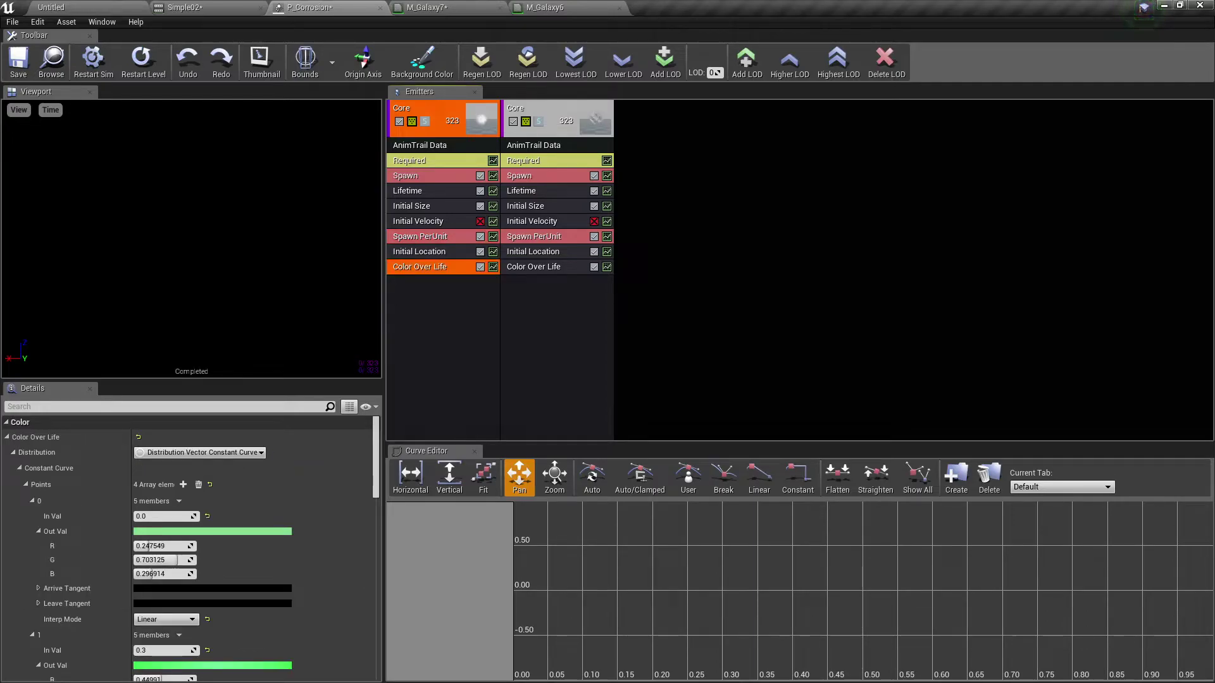
Step: Compare Initial Location between both Core emitters, and check the first emitter's Initial Size and Lifetime
left_click(418, 251)
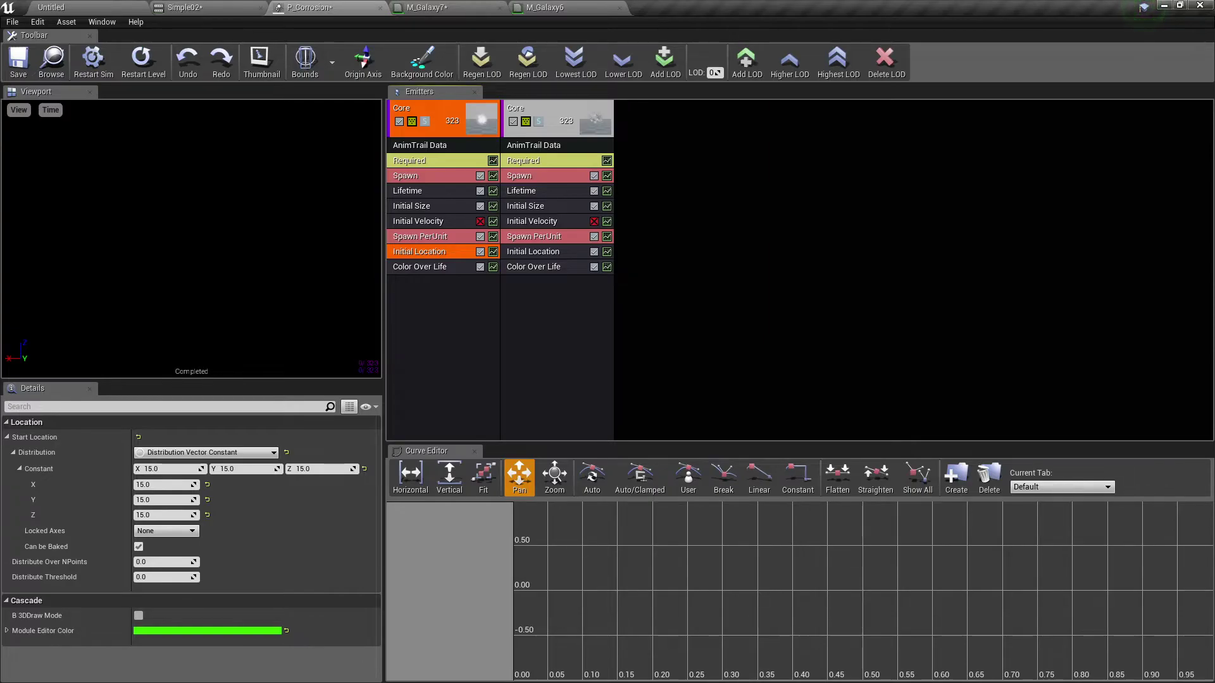
left_click(533, 251)
left_click(419, 251)
left_click(412, 205)
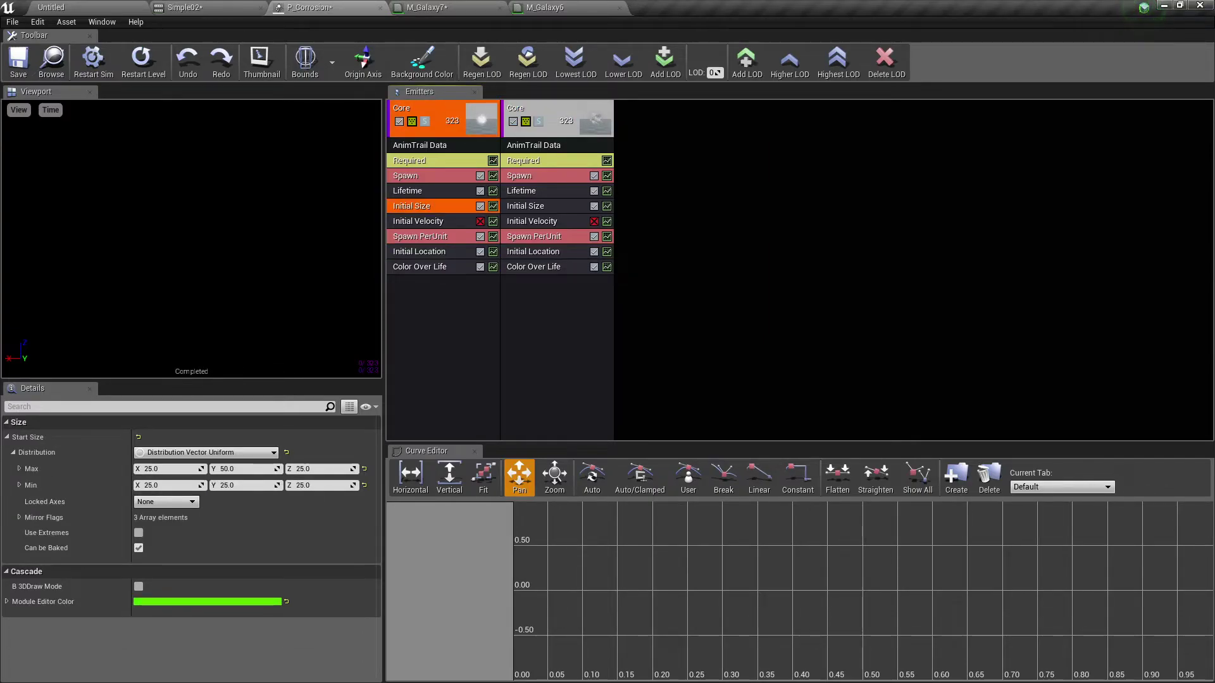
left_click(406, 191)
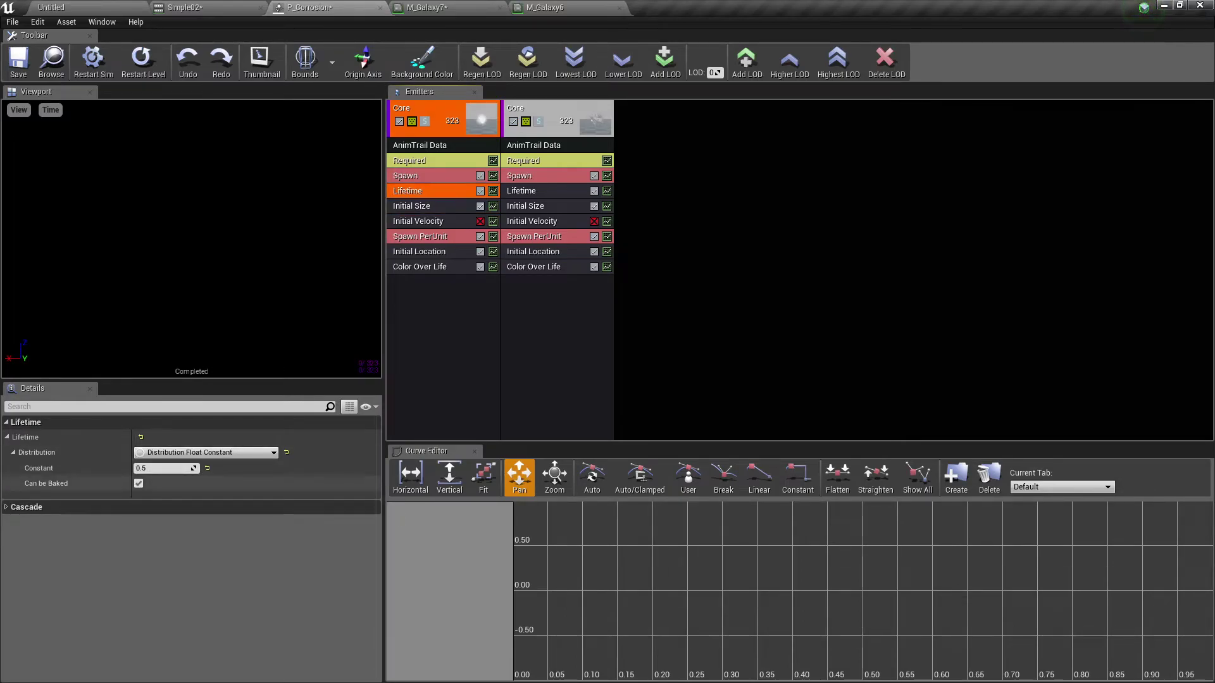
Step: Examine the first Core emitter's Spawn module and recheck its Spawn PerUnit, Required and AnimTrail Data settings
left_click(405, 175)
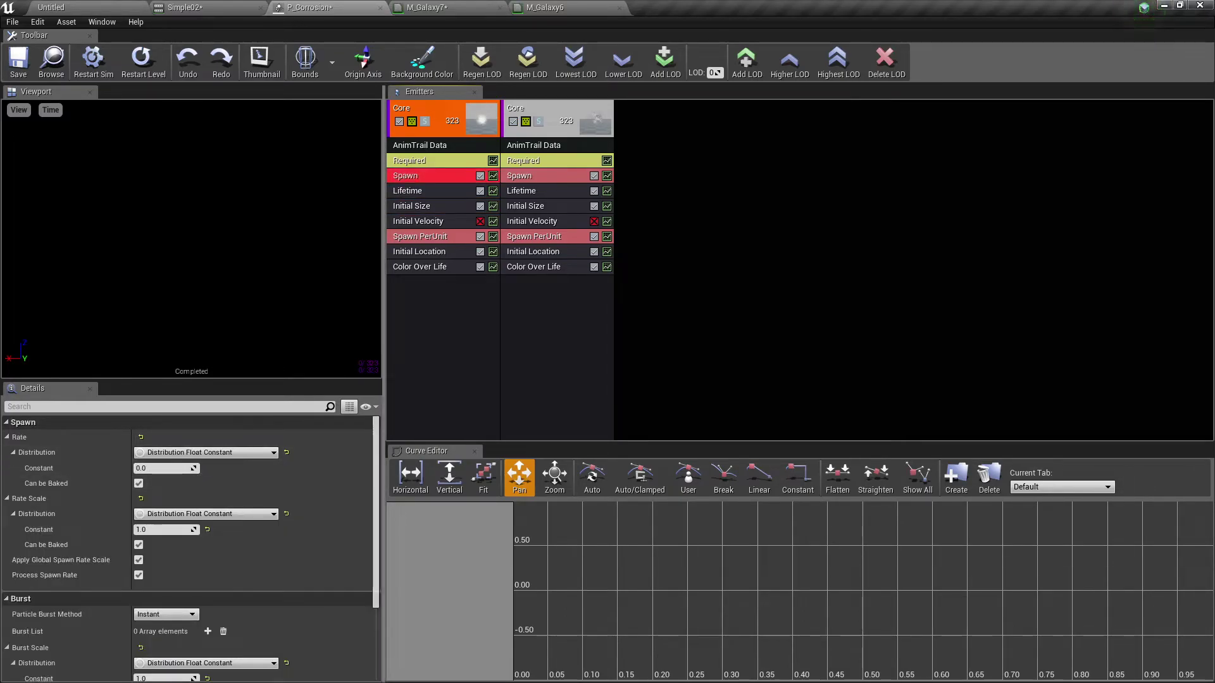
scroll(188, 548, "down", 3)
scroll(188, 548, "up", 3)
left_click(419, 236)
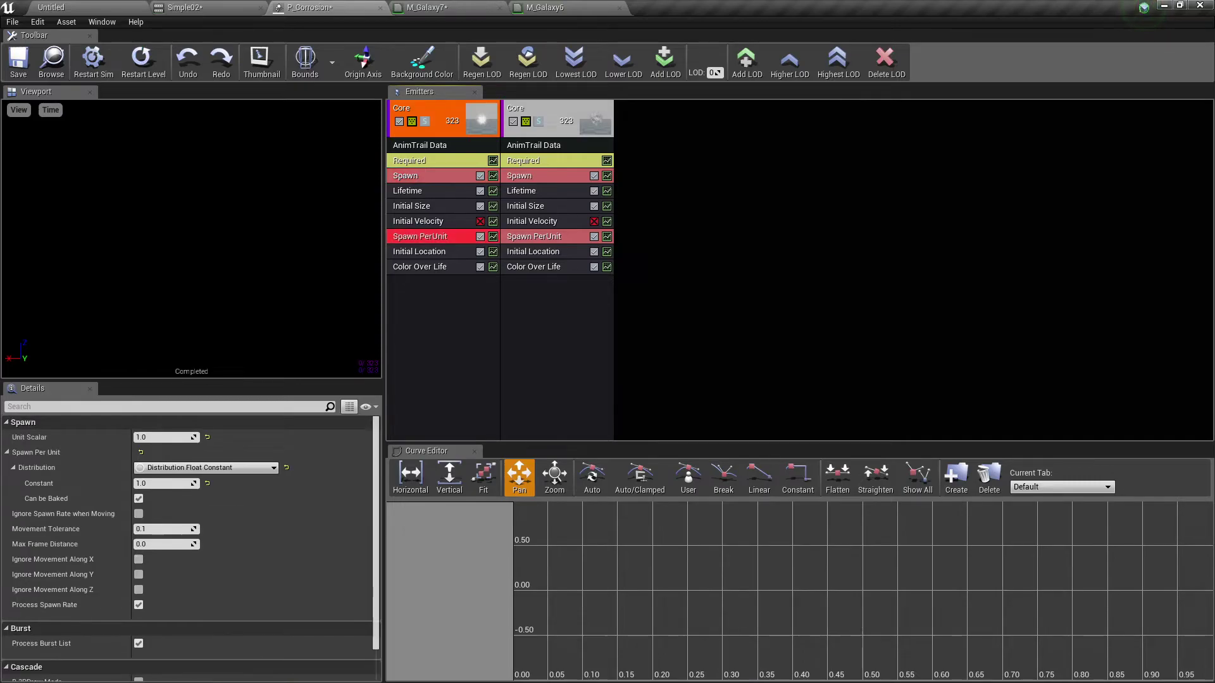
left_click(408, 160)
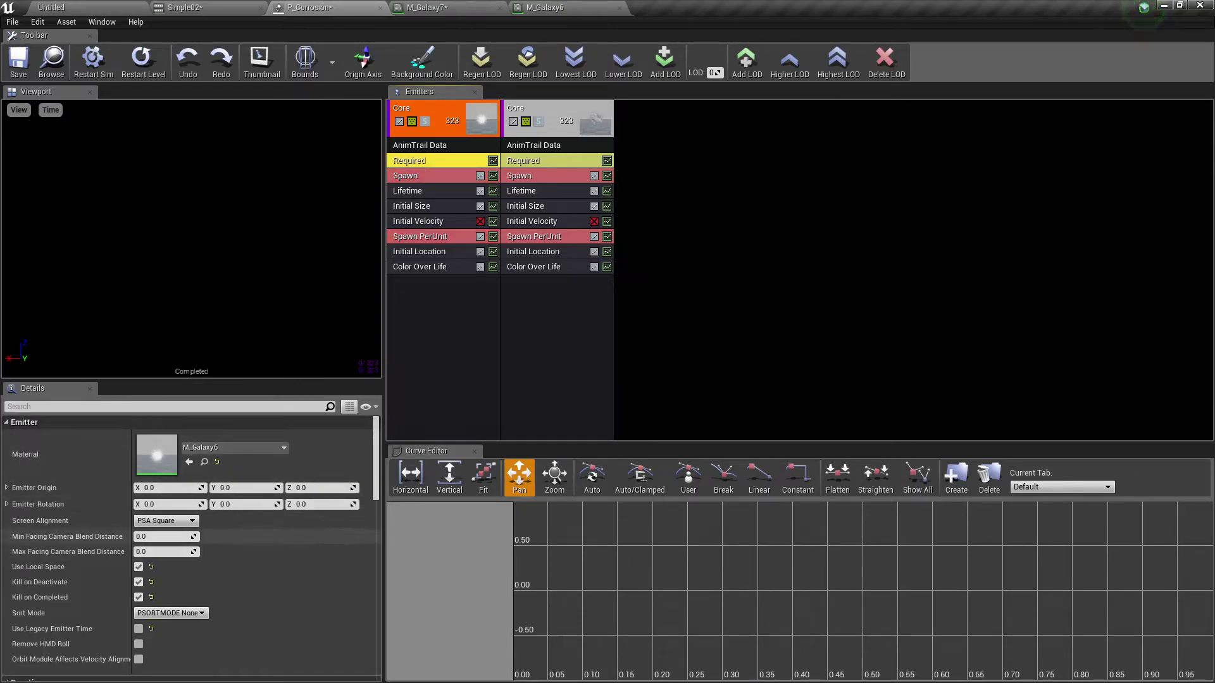
left_click(420, 145)
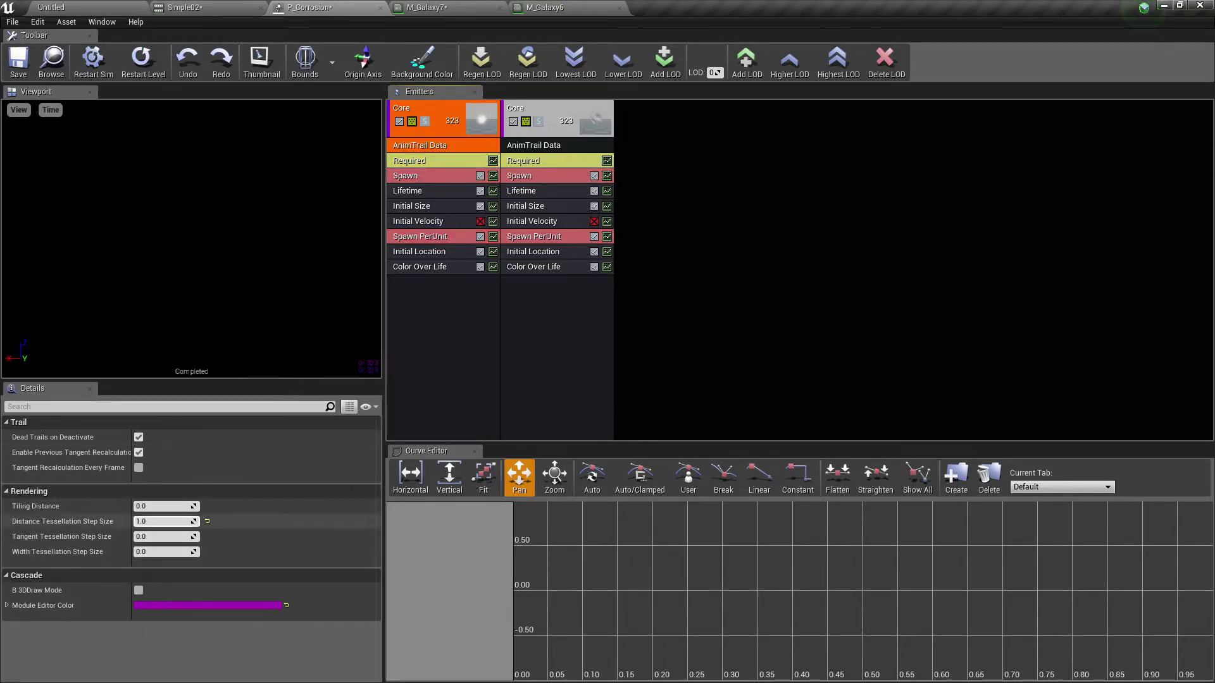
Step: In Simple02, view the notify states available for the notify track and inspect the existing Trail notify's settings
left_click(209, 8)
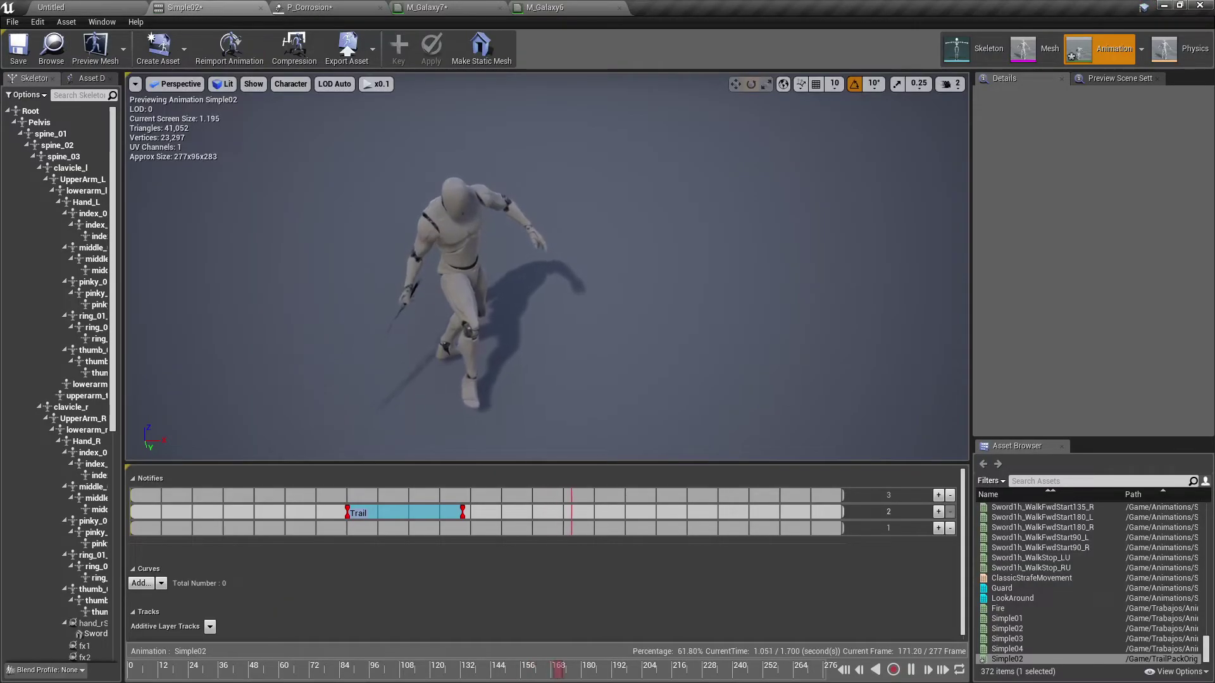
right_click(247, 512)
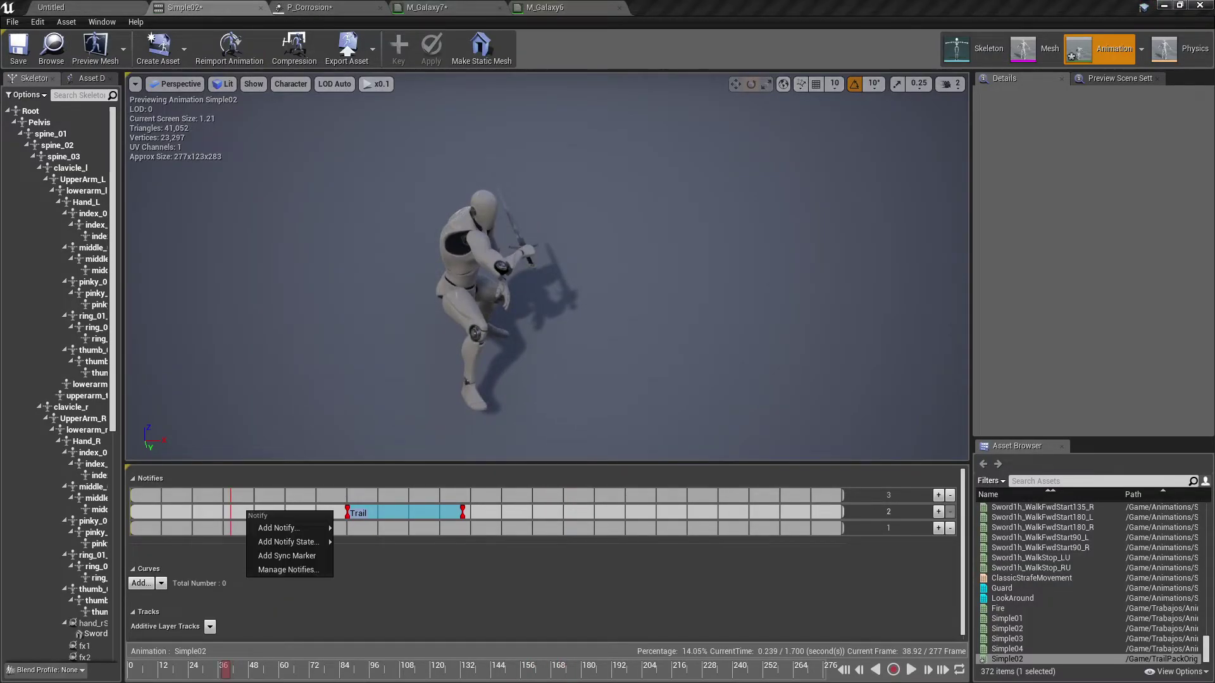
mouse_move(287, 543)
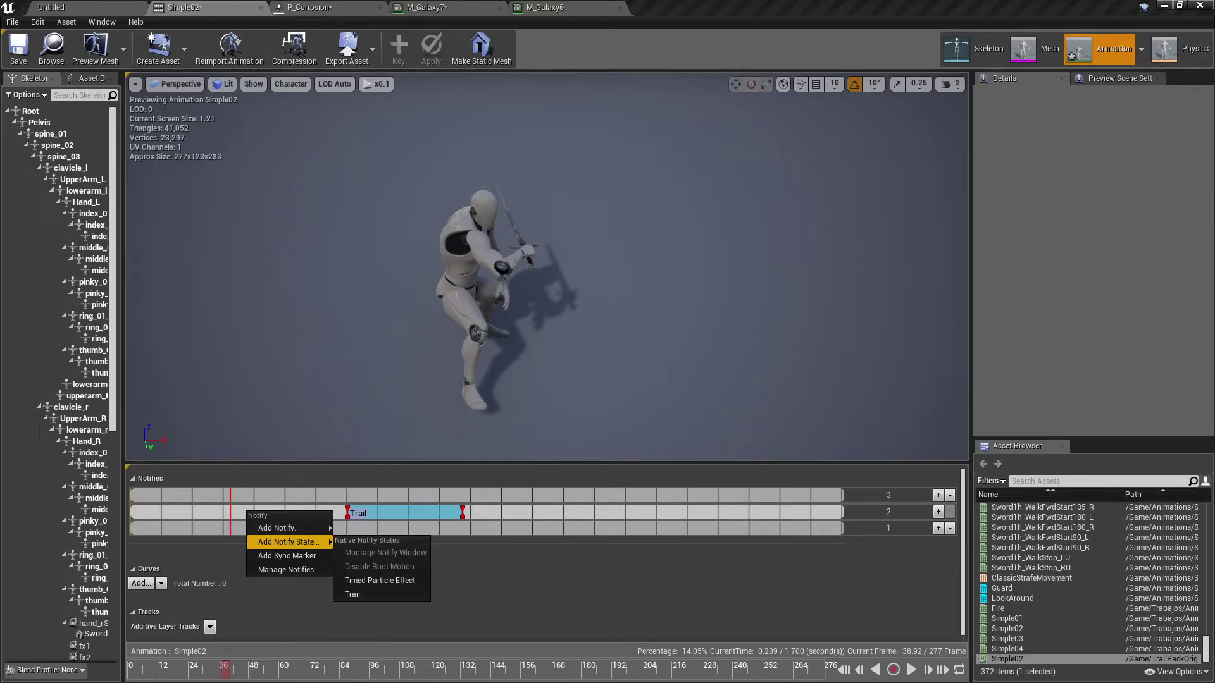
key("Escape")
left_click(385, 513)
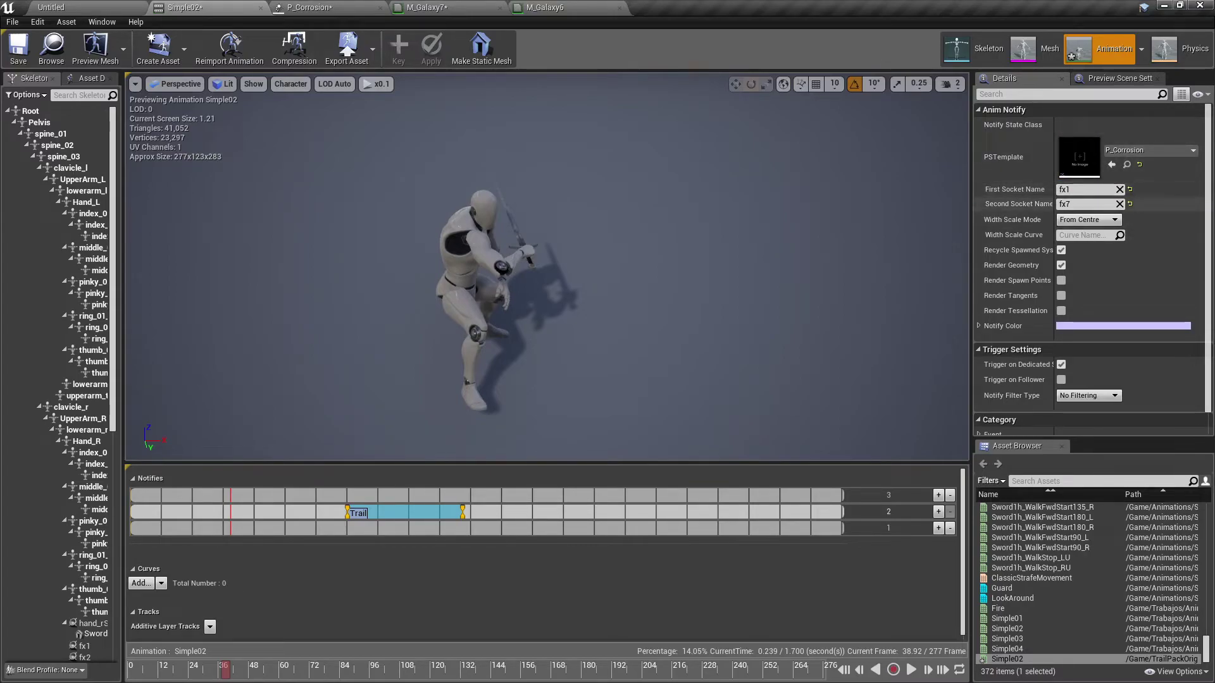
Step: Rewind the Simple02 animation to its first frame and add a socket to the Hand_R bone
left_click_drag(121, 316, 261, 316)
scroll(127, 443, "down", 5)
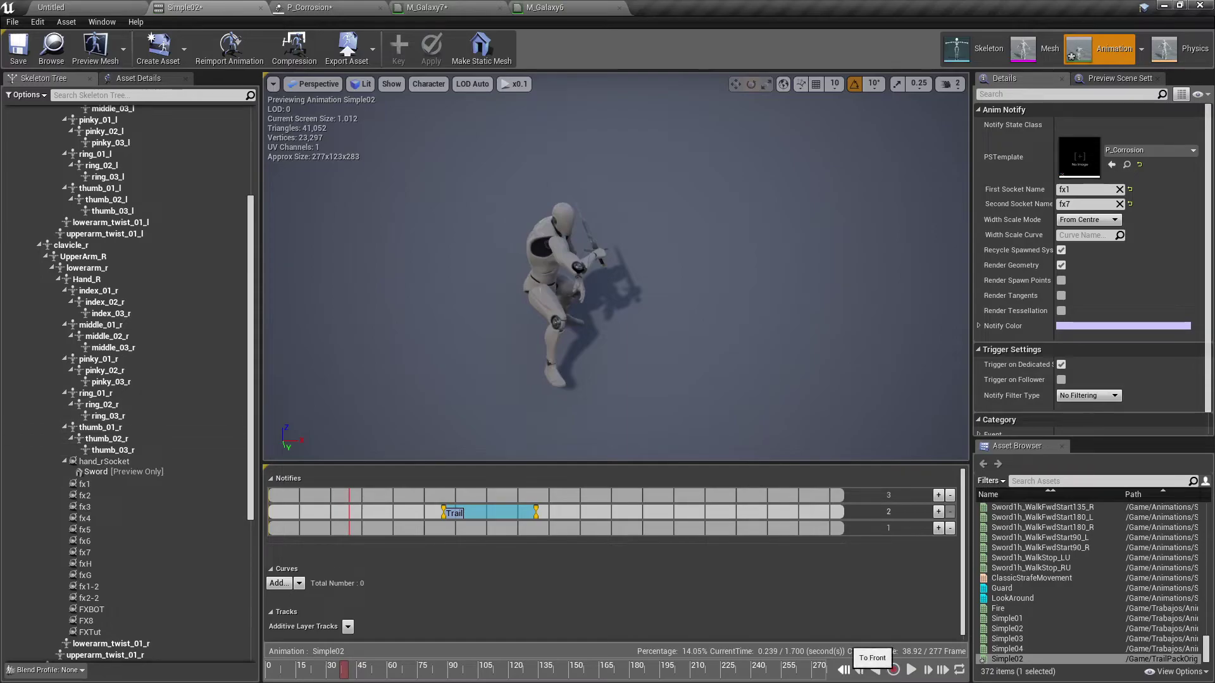
left_click(844, 670)
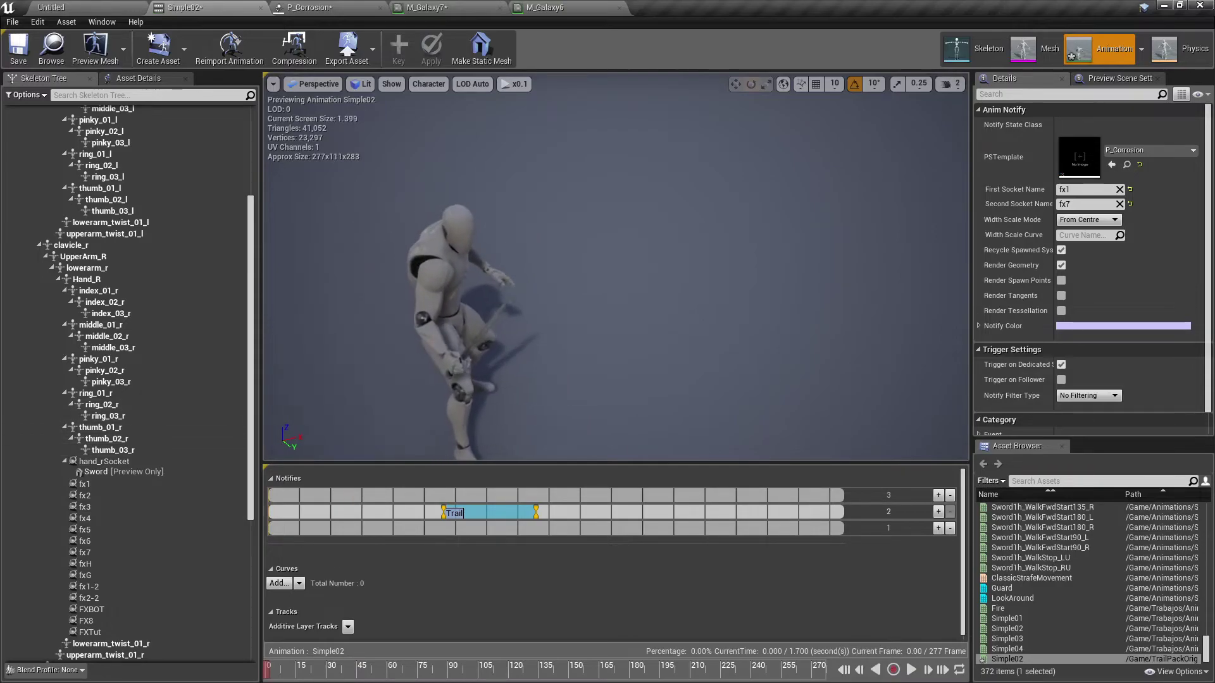
left_click(86, 279)
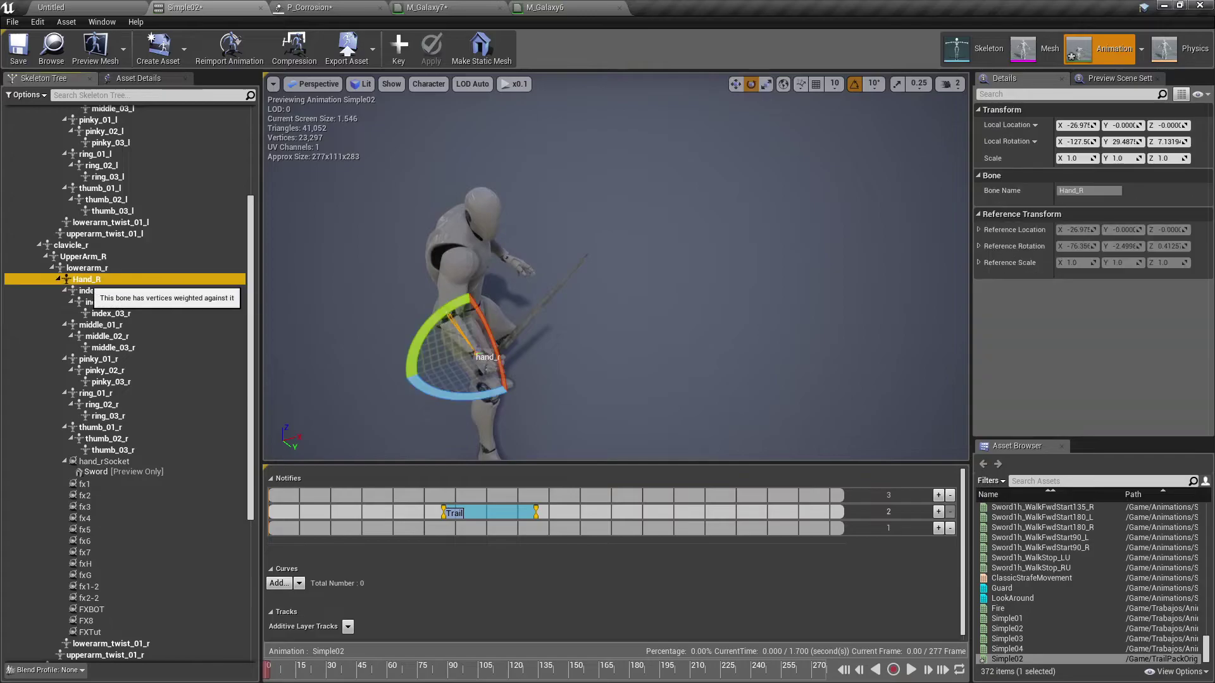
right_click(85, 280)
left_click(121, 326)
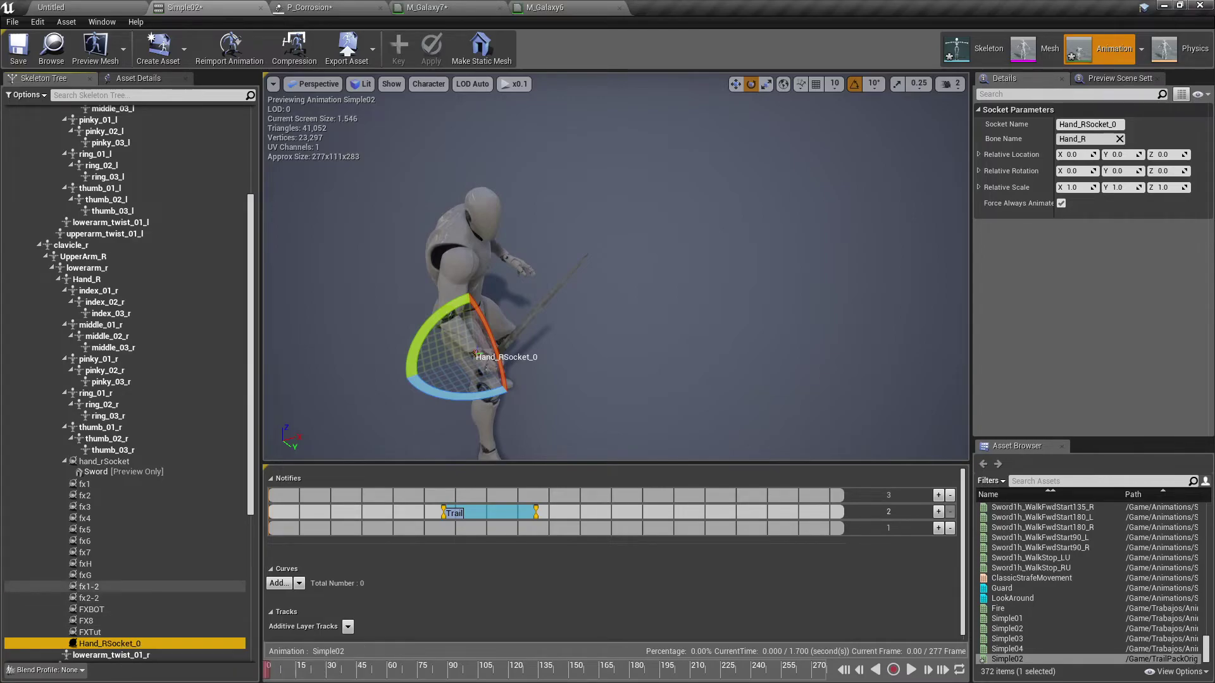
Step: Move the new Hand_R socket near the base of the sword blade and delete it
mouse_move(506, 317)
right_mouse_down()
mouse_move(443, 392)
mouse_move(462, 342)
mouse_move(506, 323)
right_mouse_up()
key("w")
left_click_drag(491, 286, 541, 238)
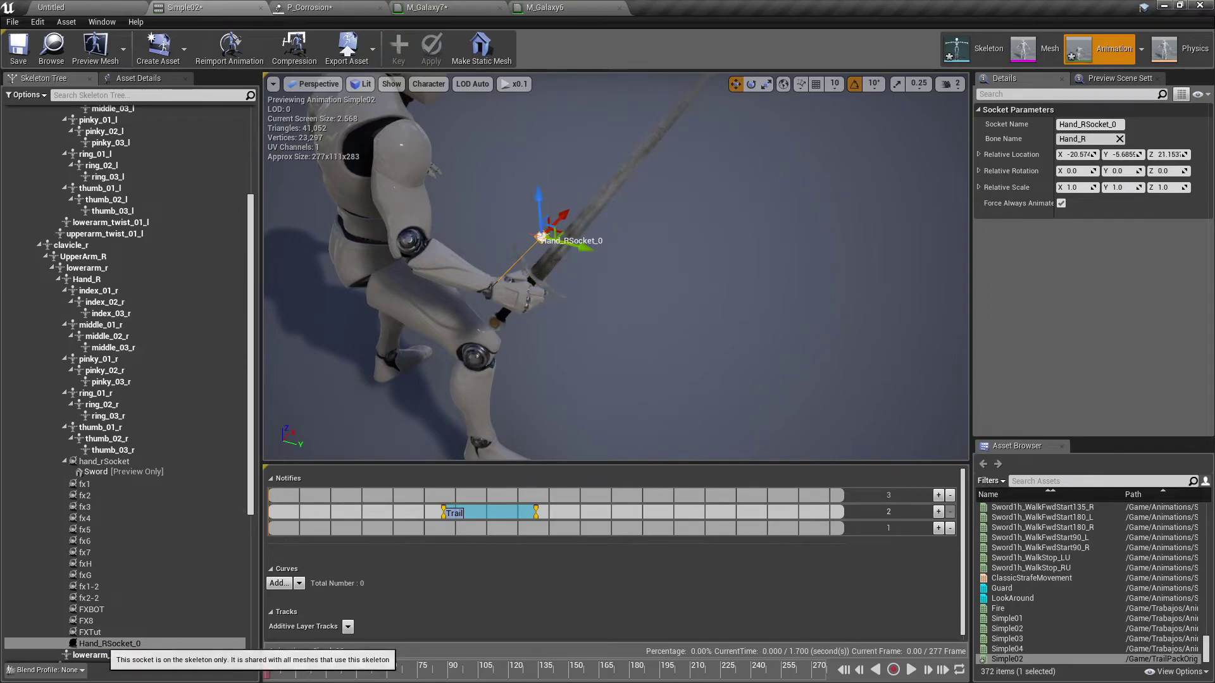
key("Delete")
Step: Inspect the positions of sockets fx1 through fx7 relative to the sword
left_click(81, 484)
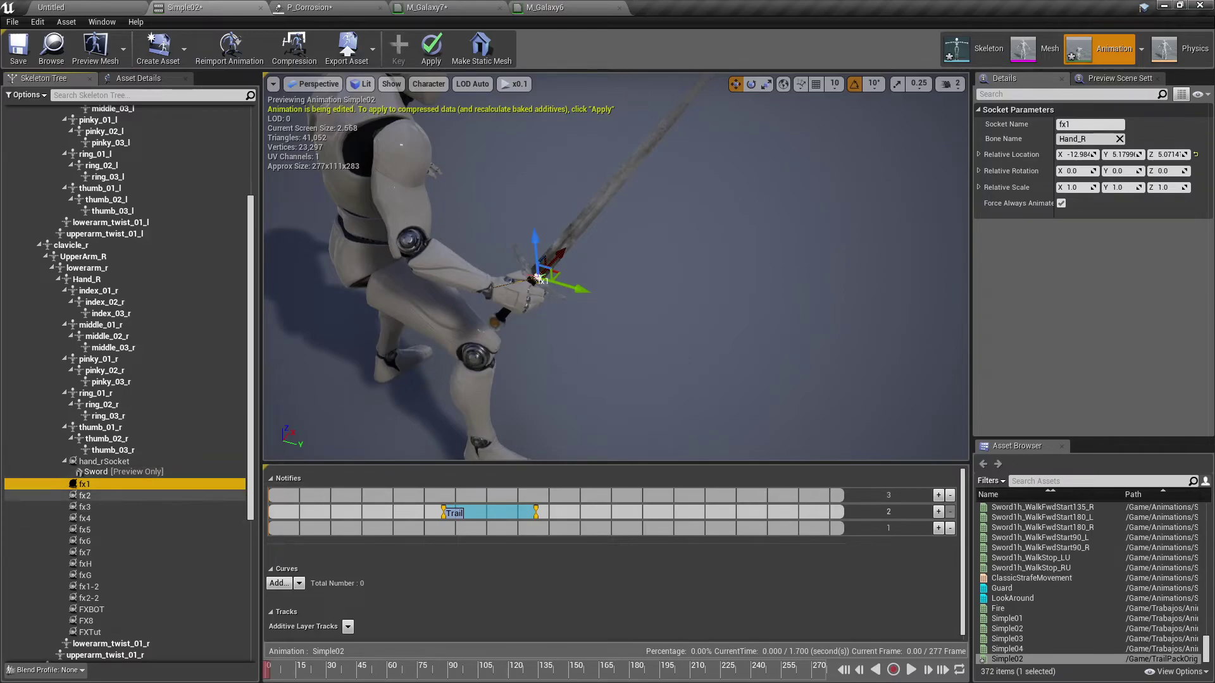
left_click(85, 495)
right_click_drag(615, 267, 710, 70)
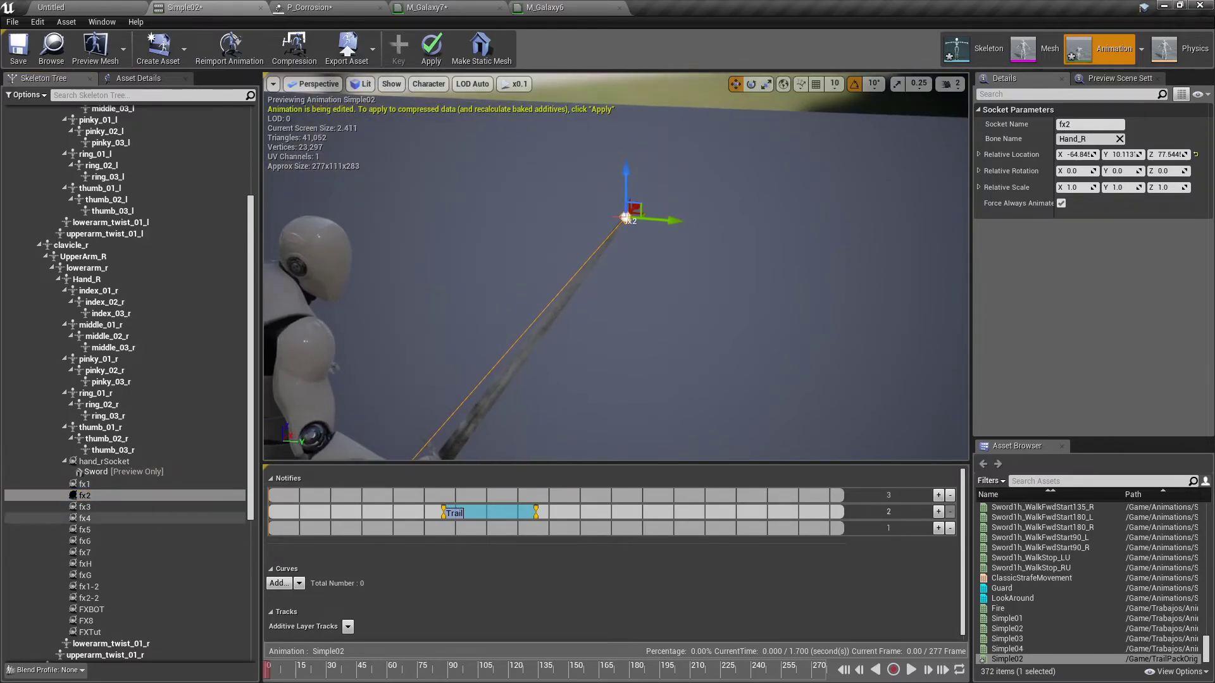
left_click(84, 506)
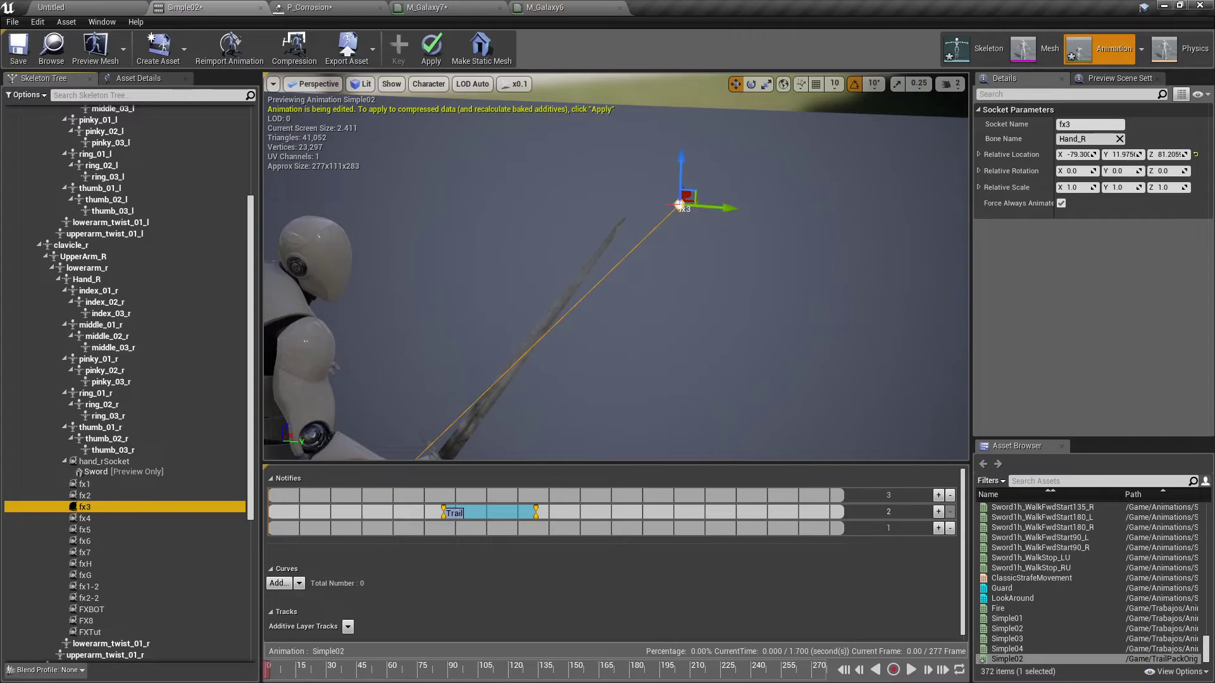
left_click(84, 518)
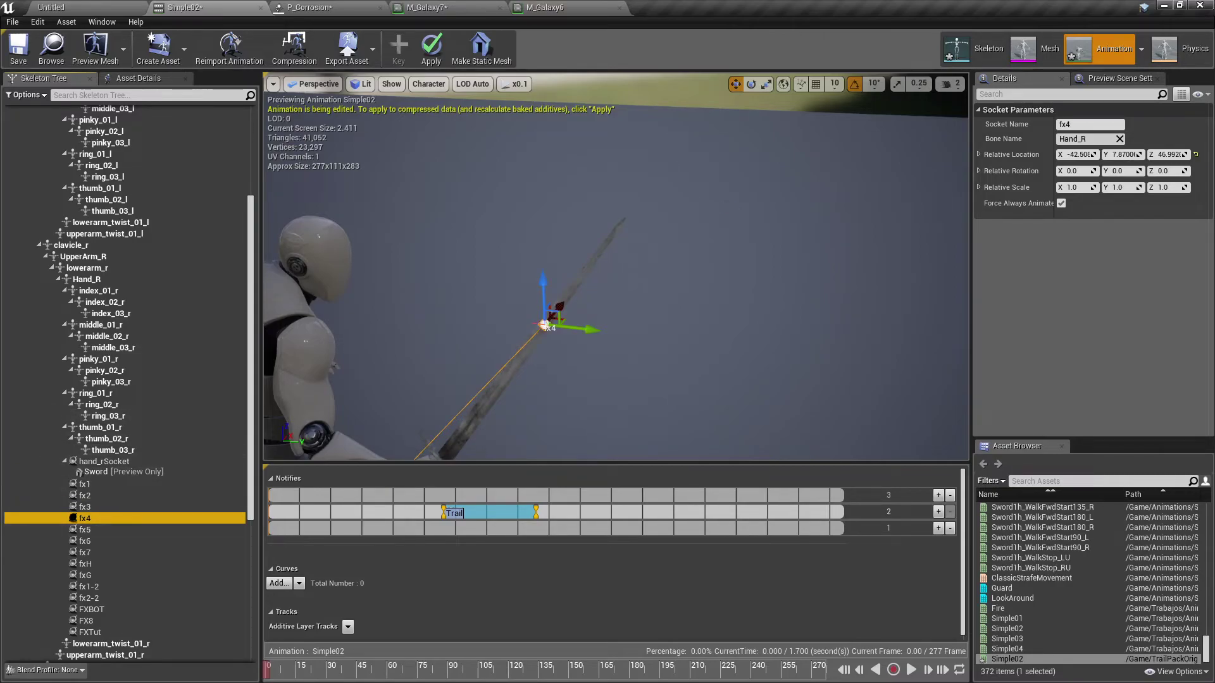
left_click(85, 529)
left_click(84, 541)
left_click(84, 552)
Step: Check the Trail notify's first and second sockets, and locate fx1 and fx7 on the sword
left_click(499, 512)
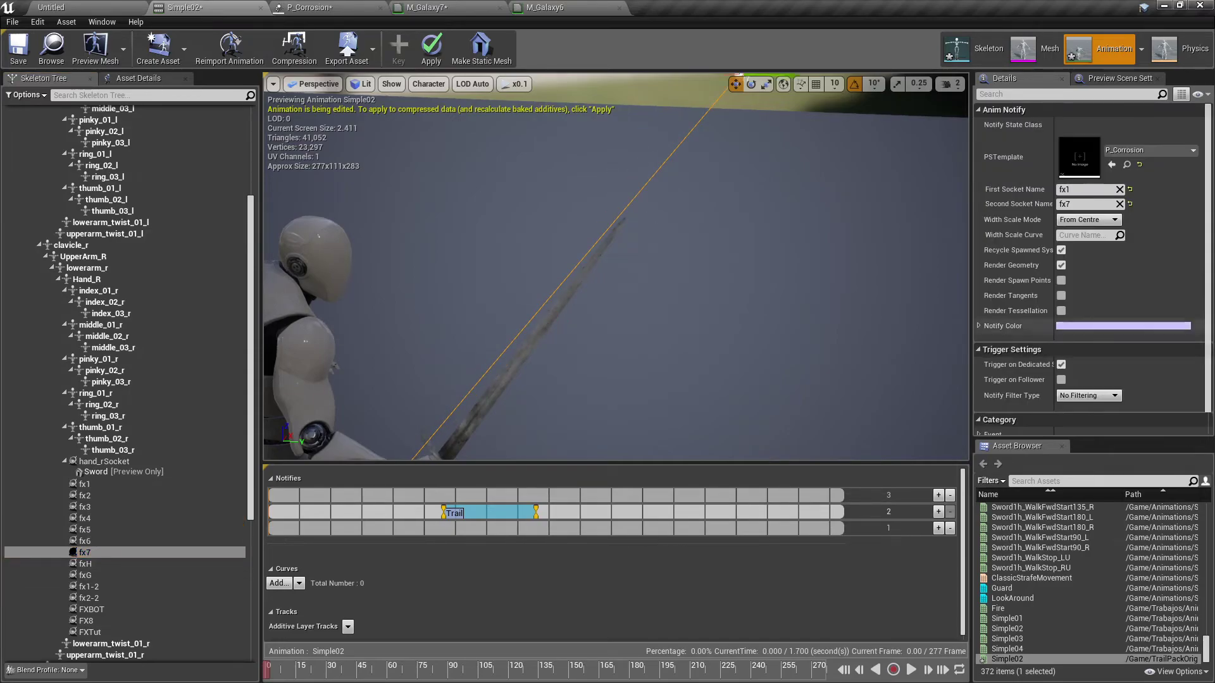
left_click(84, 484)
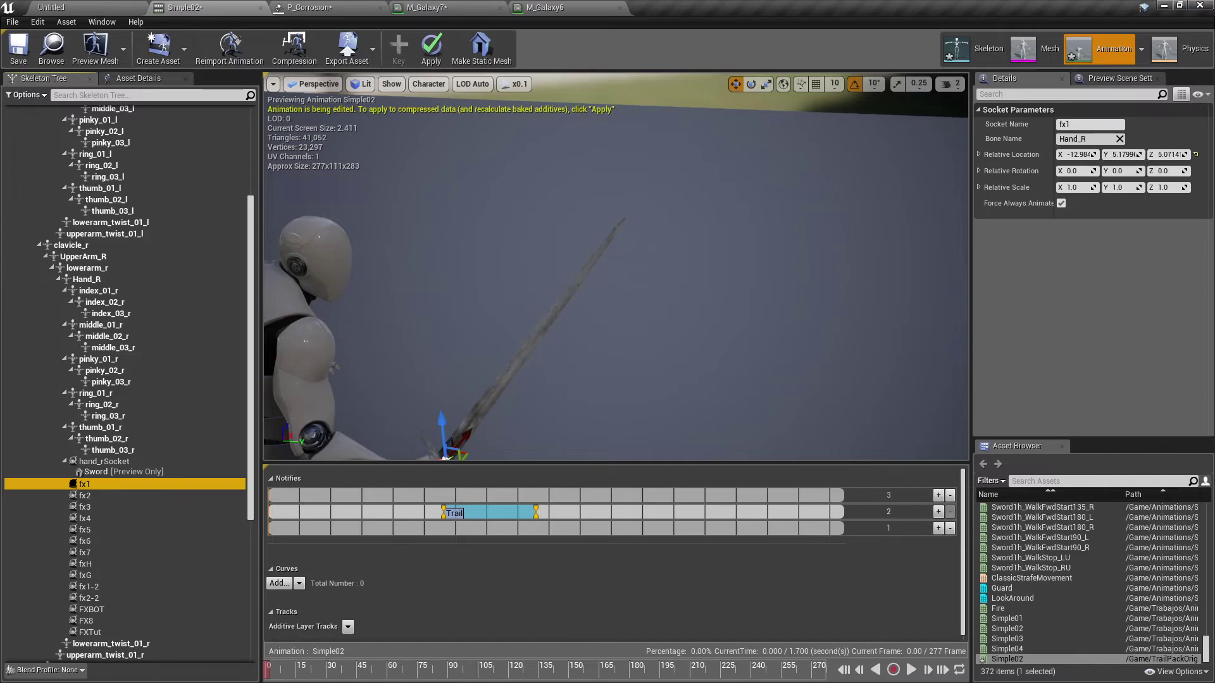
left_click(84, 552)
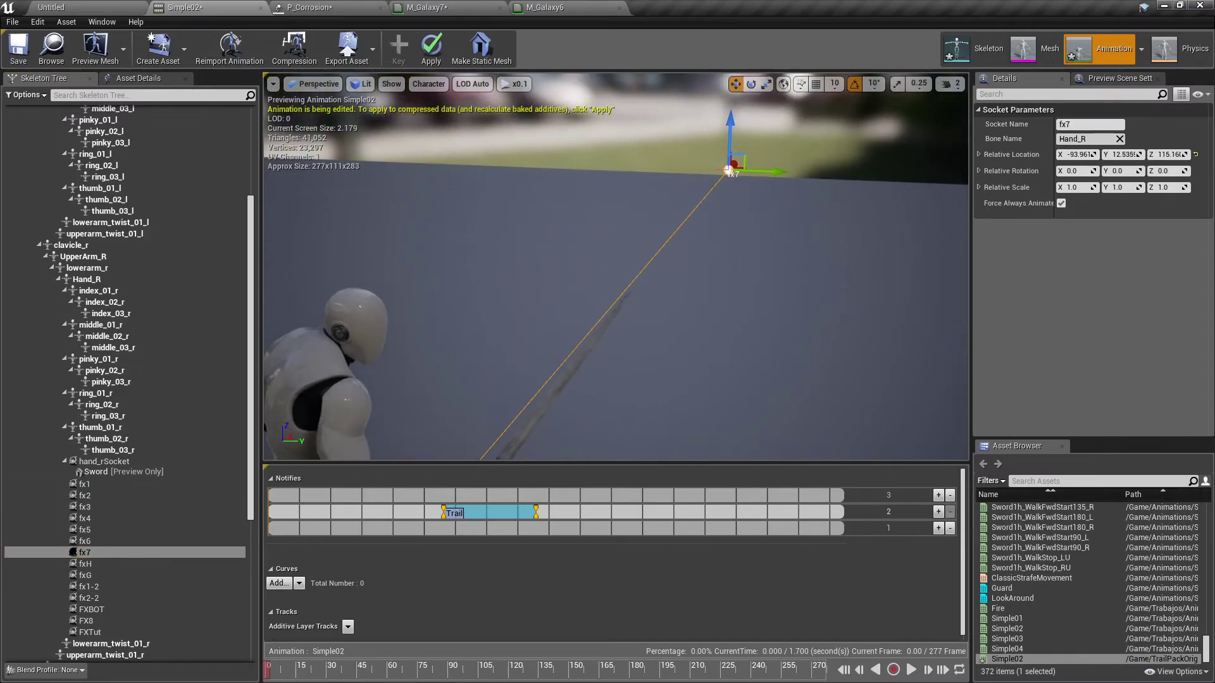
right_click_drag(615, 266, 582, 361)
left_click(633, 265)
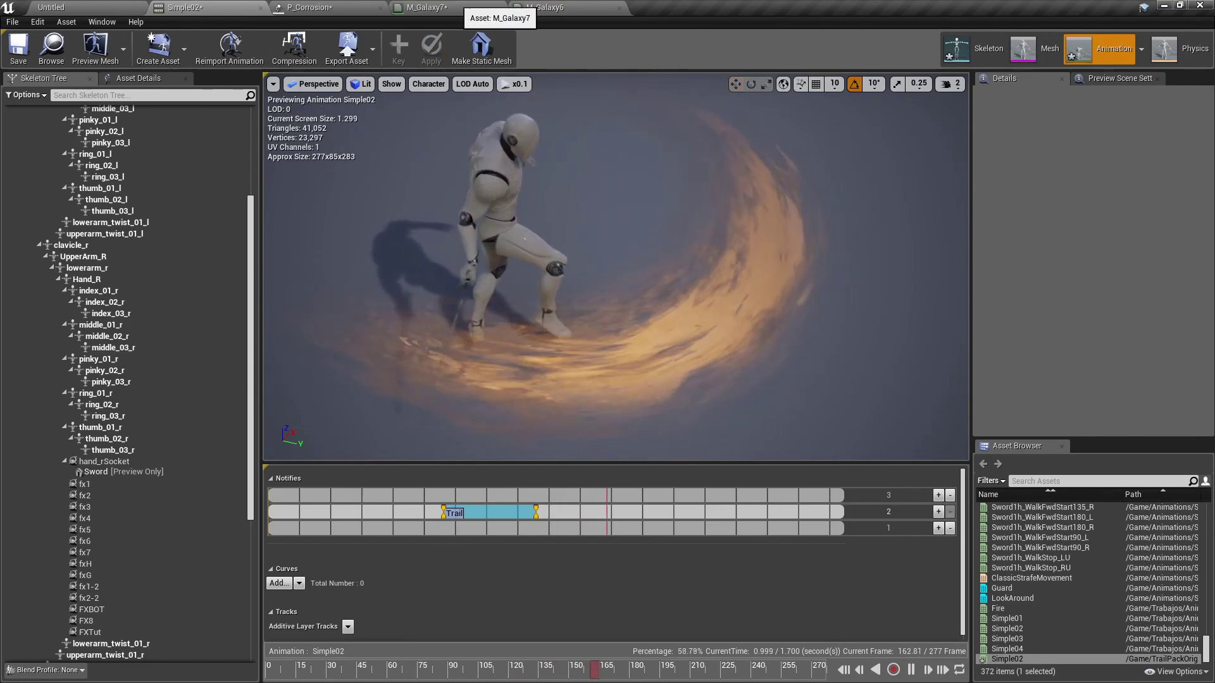
Step: Review the output side of the M_Galaxy7 graph and return to the Simple02 trail preview
left_click(452, 7)
right_click_drag(764, 436, 533, 476)
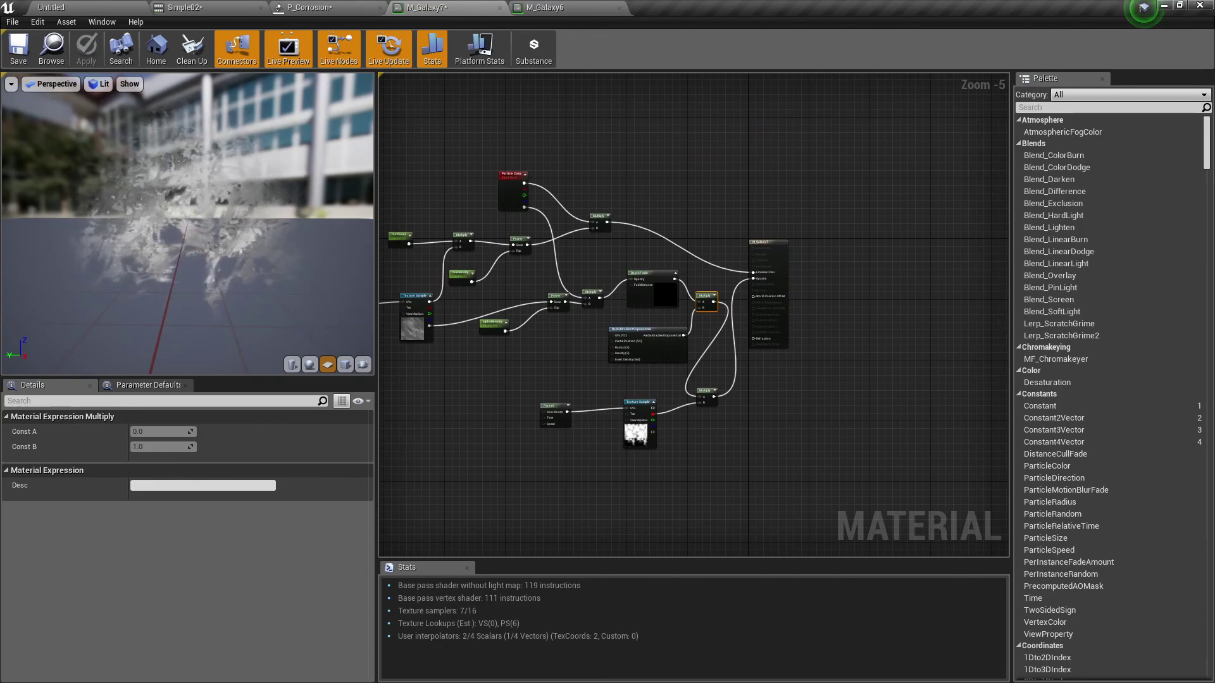
left_click(310, 8)
left_click(189, 8)
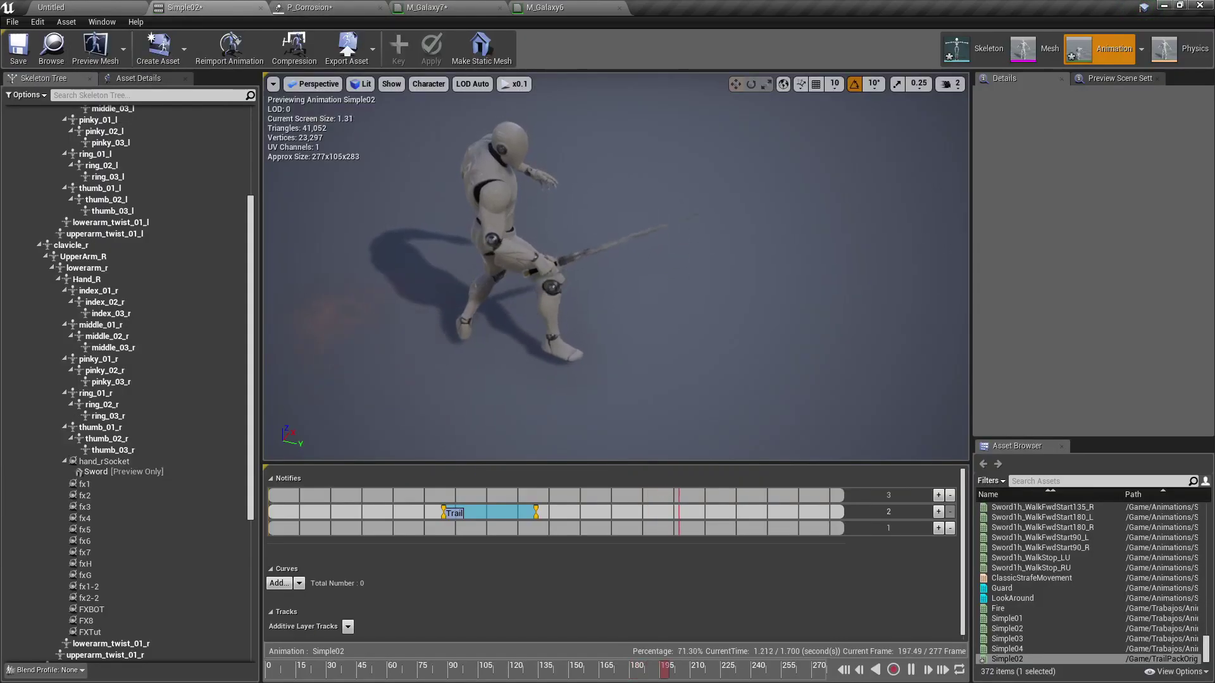